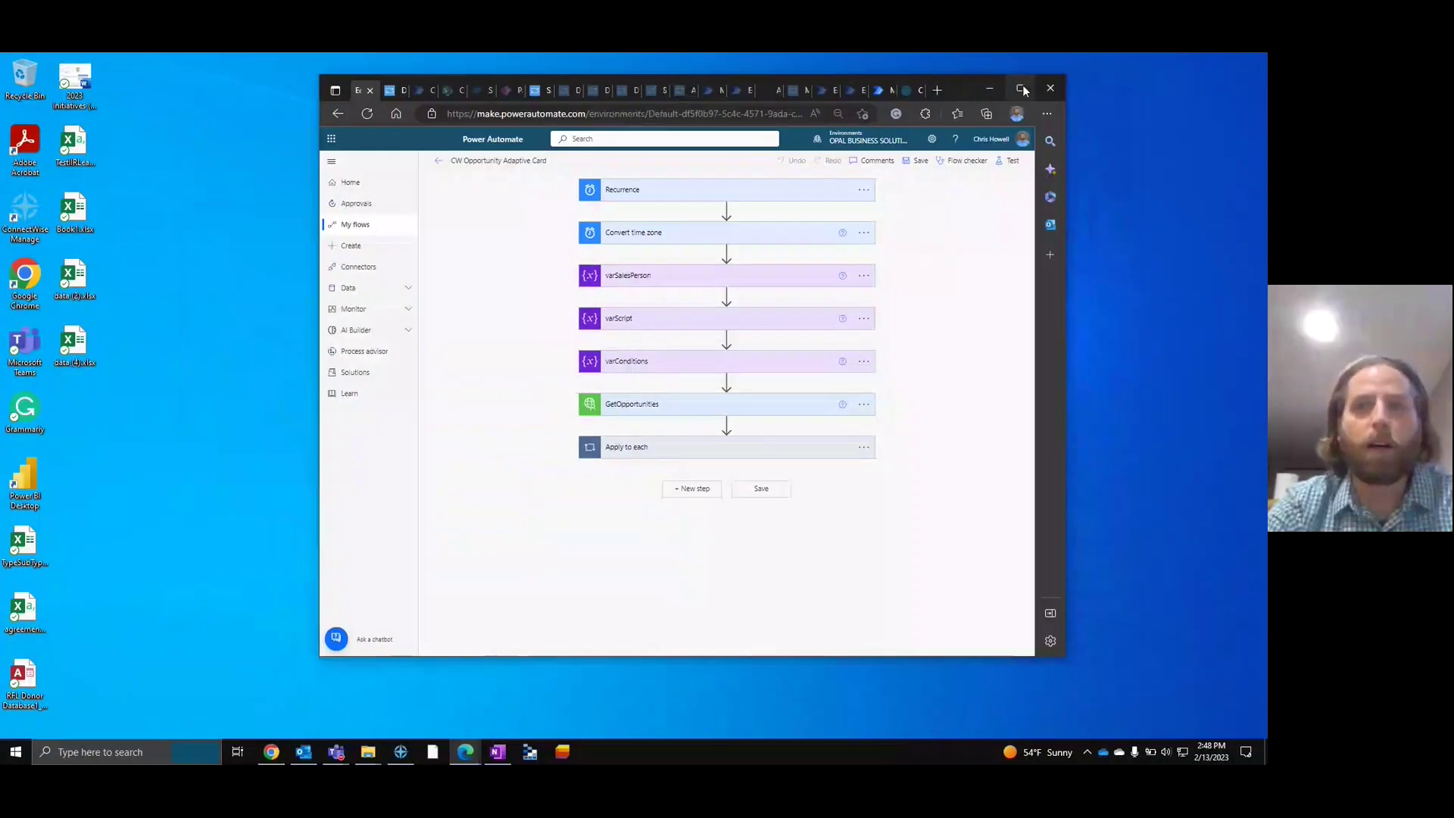
- Maximize the browser and check that the Recurrence trigger runs at 7:15 every 2 days
click(1021, 89)
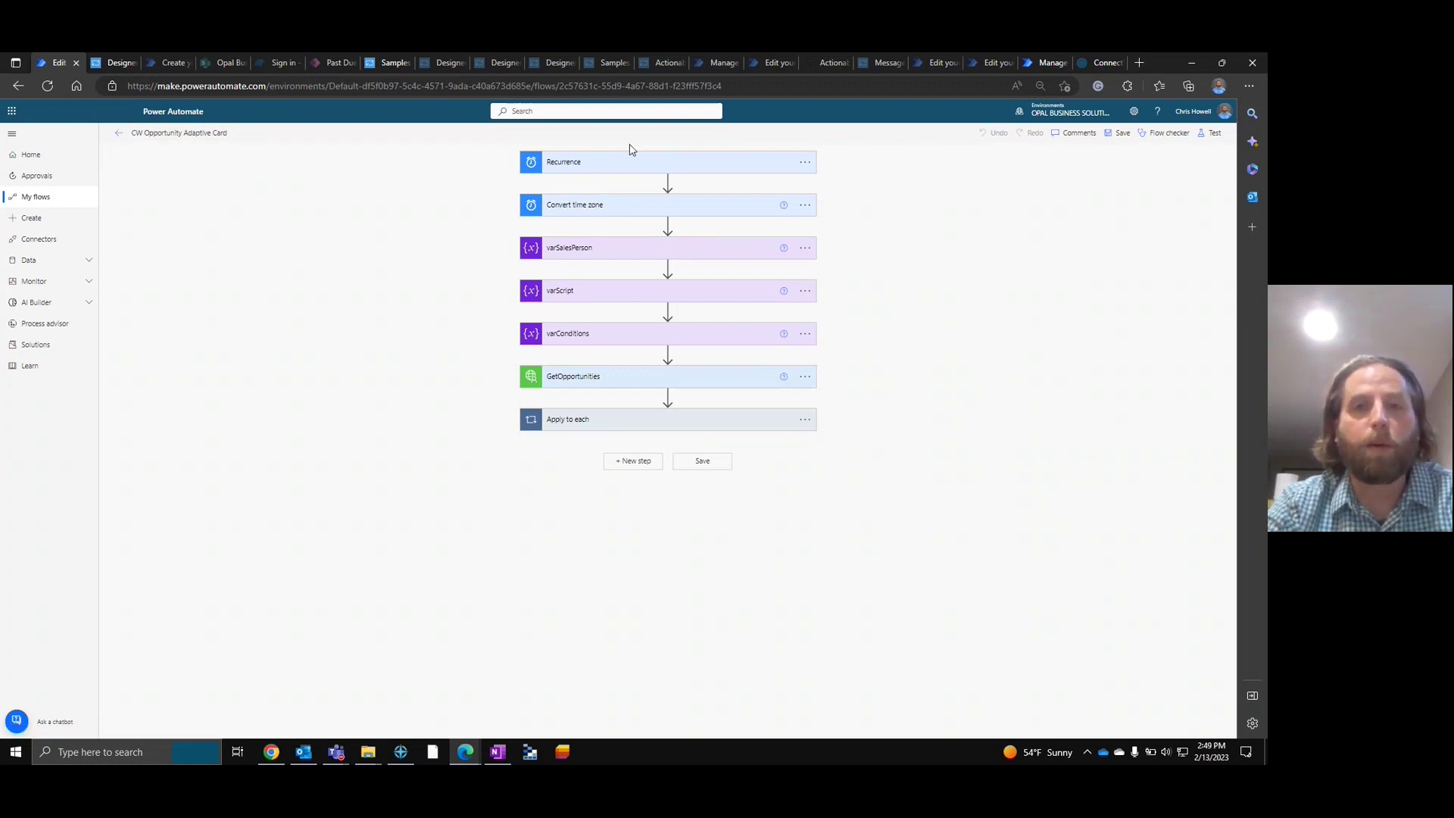
click(673, 161)
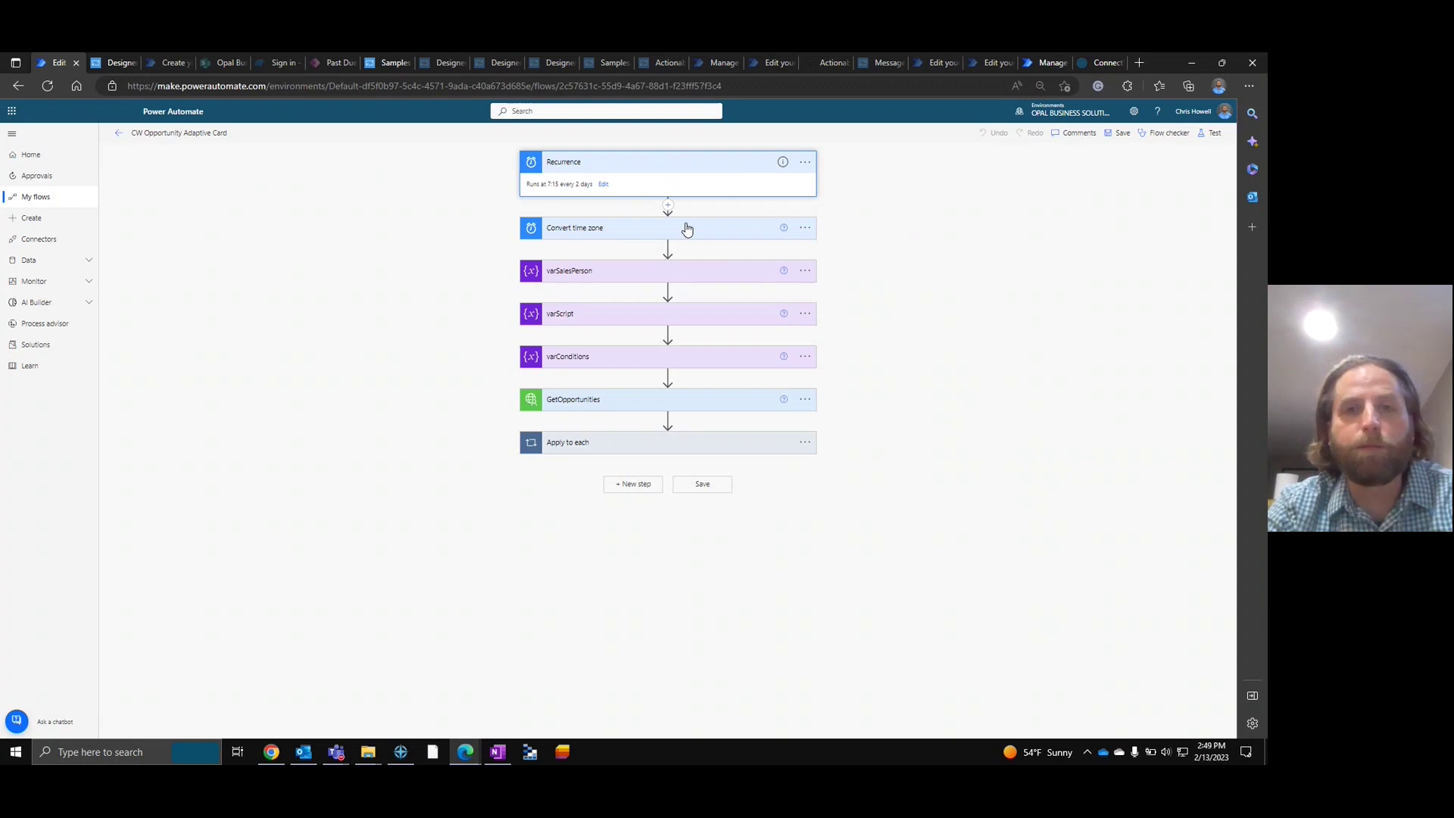
click(673, 160)
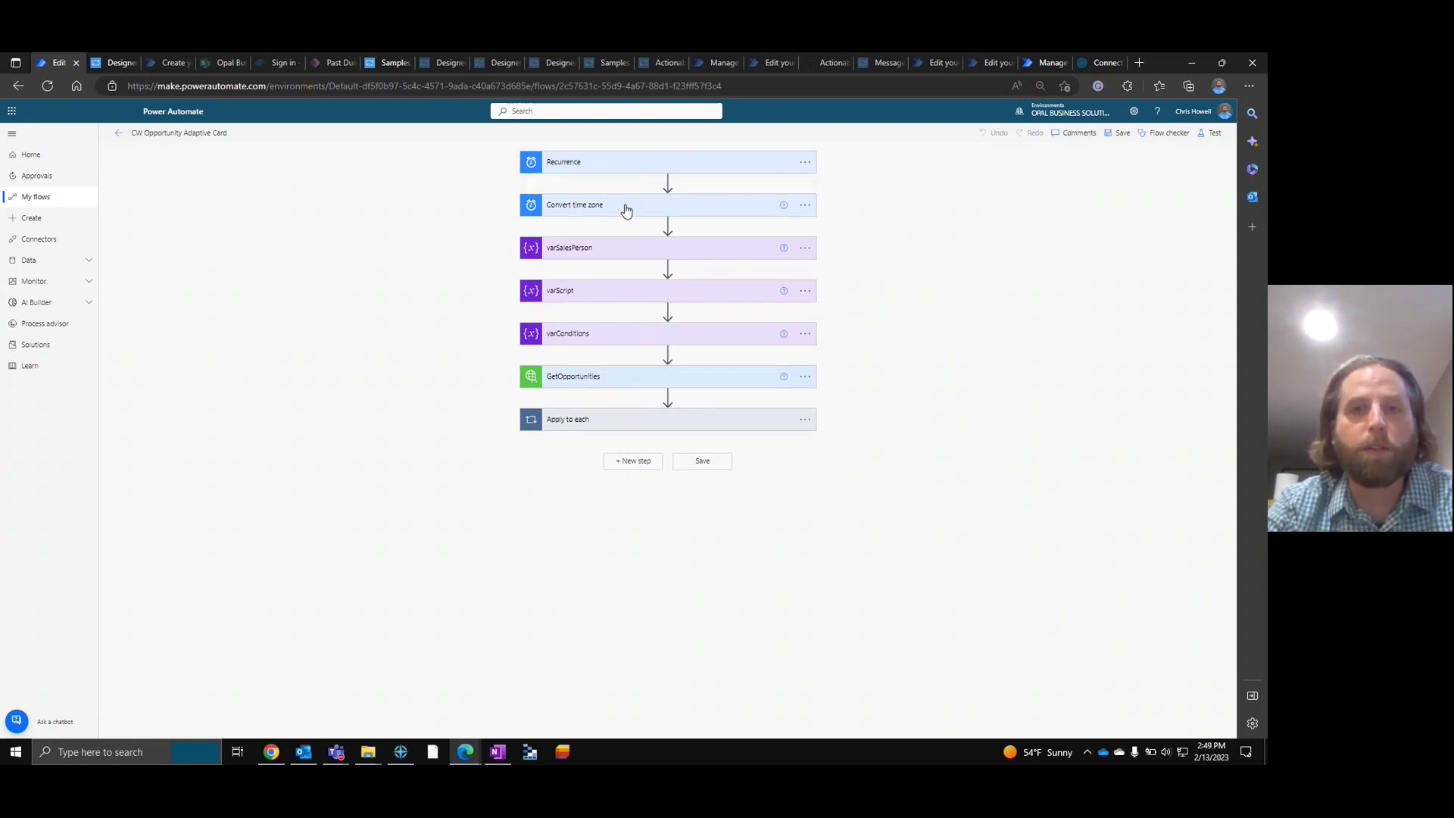
click(625, 209)
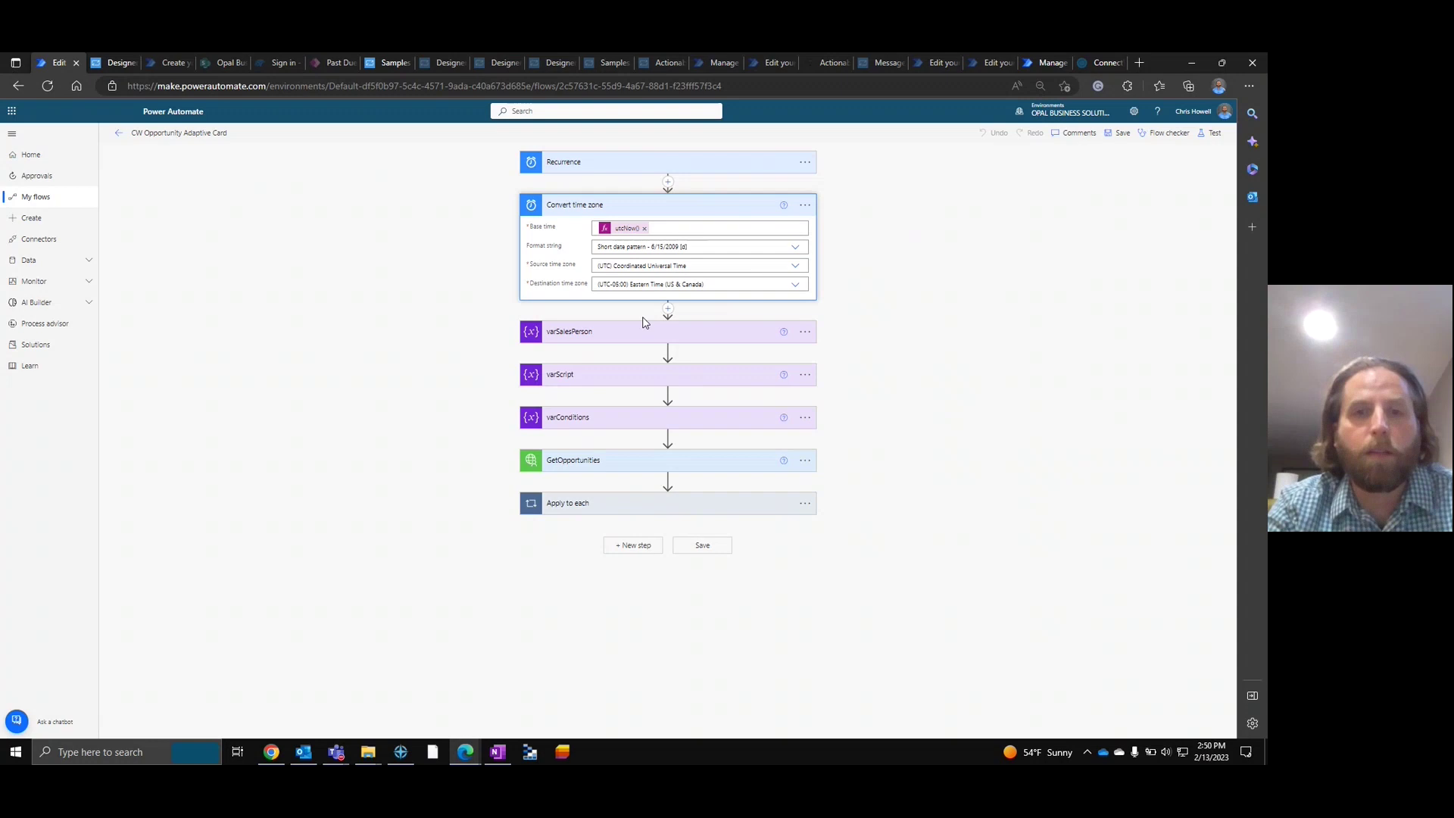
click(630, 336)
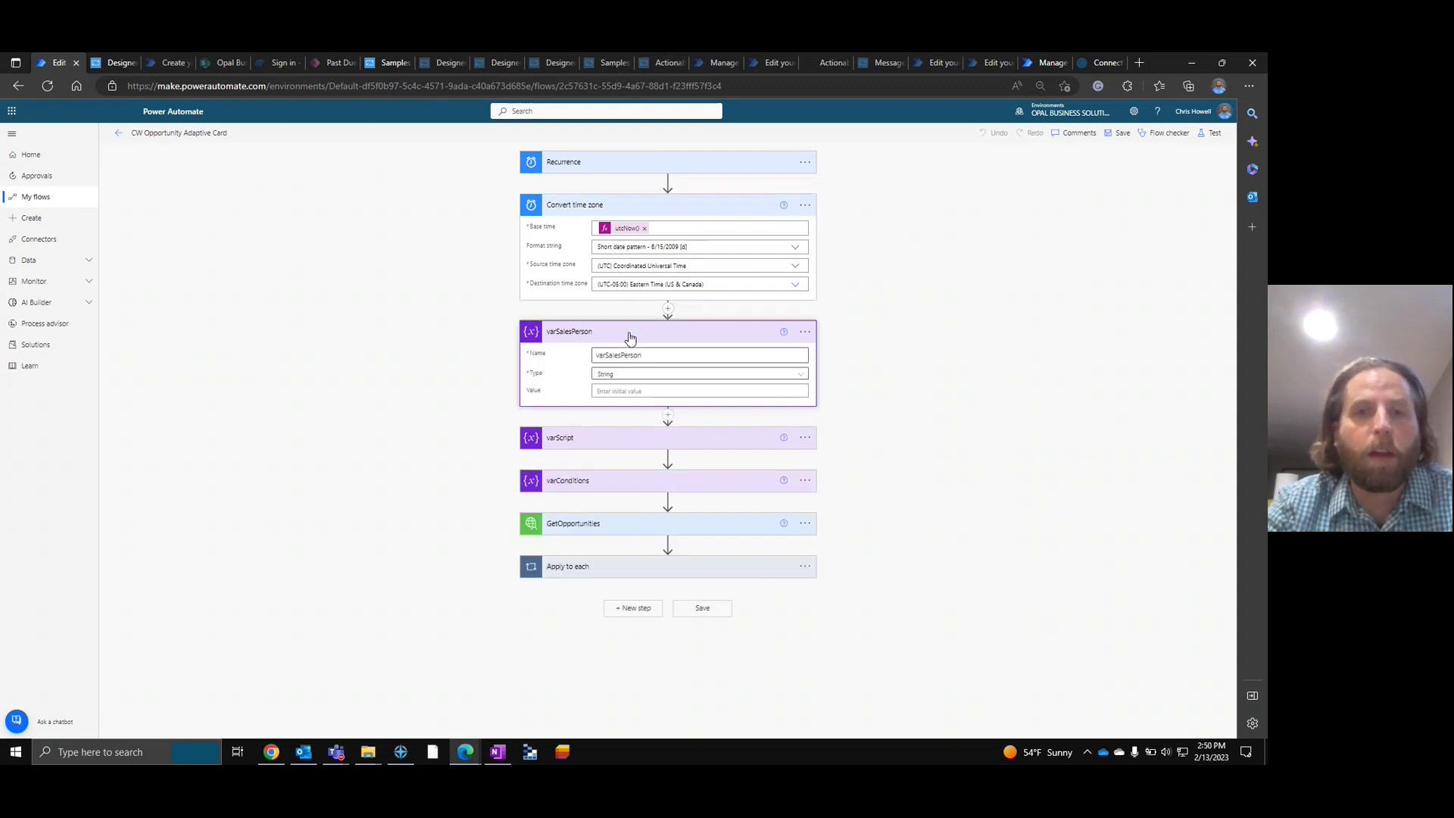
click(640, 209)
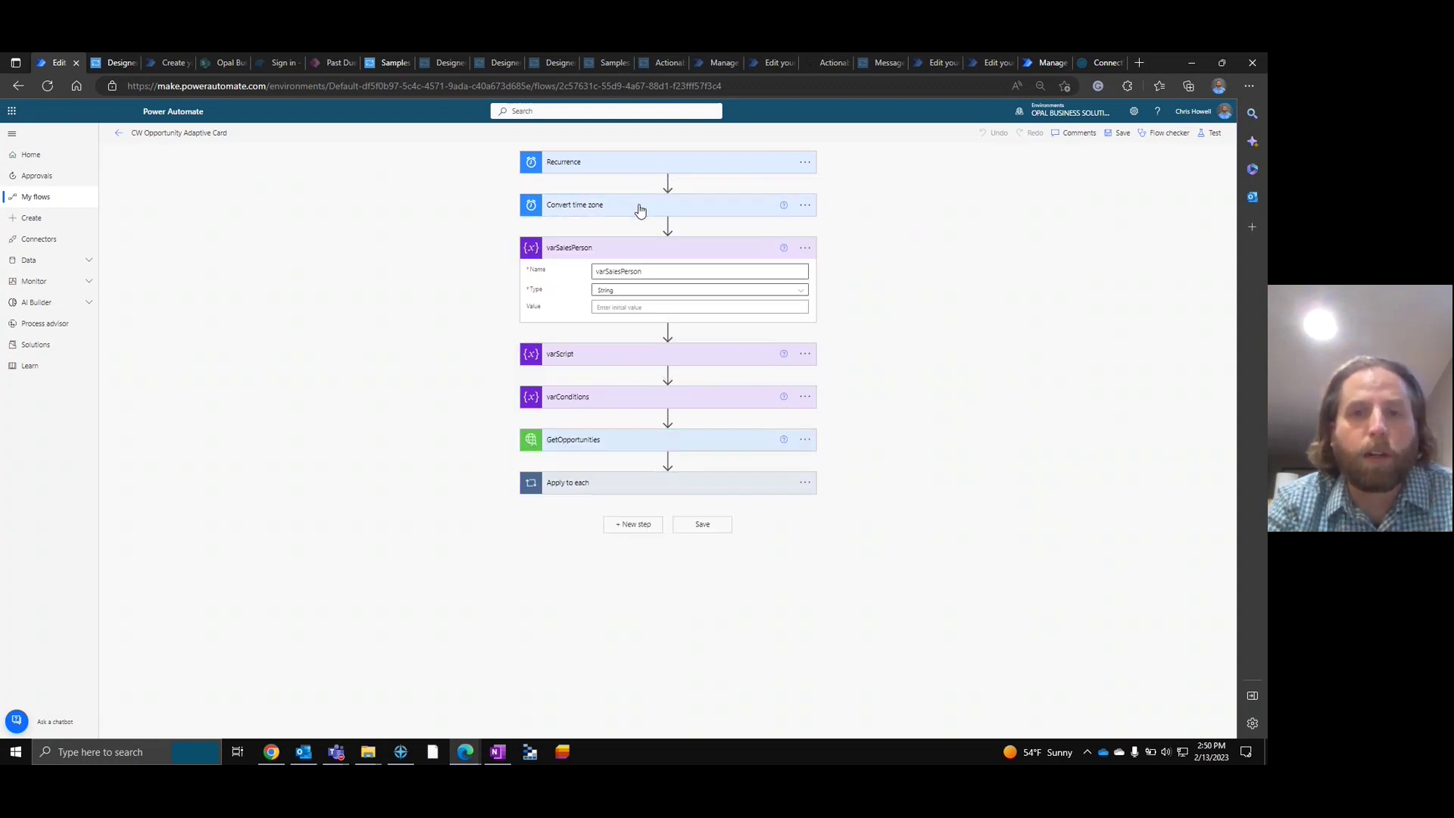
click(646, 252)
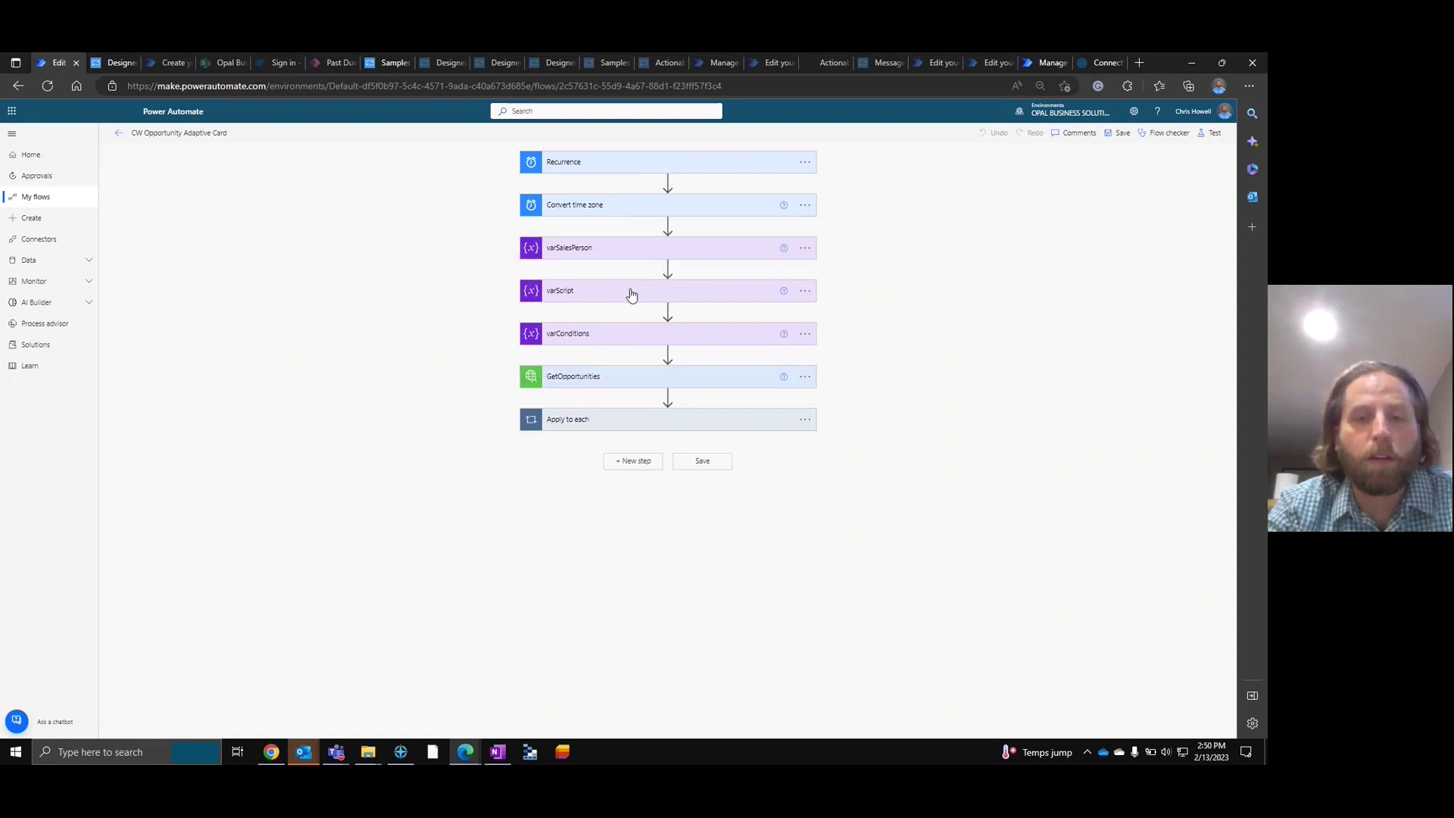
- Glance at varScript, then expand varConditions to show its open-status and expectedCloseDate filter
click(633, 294)
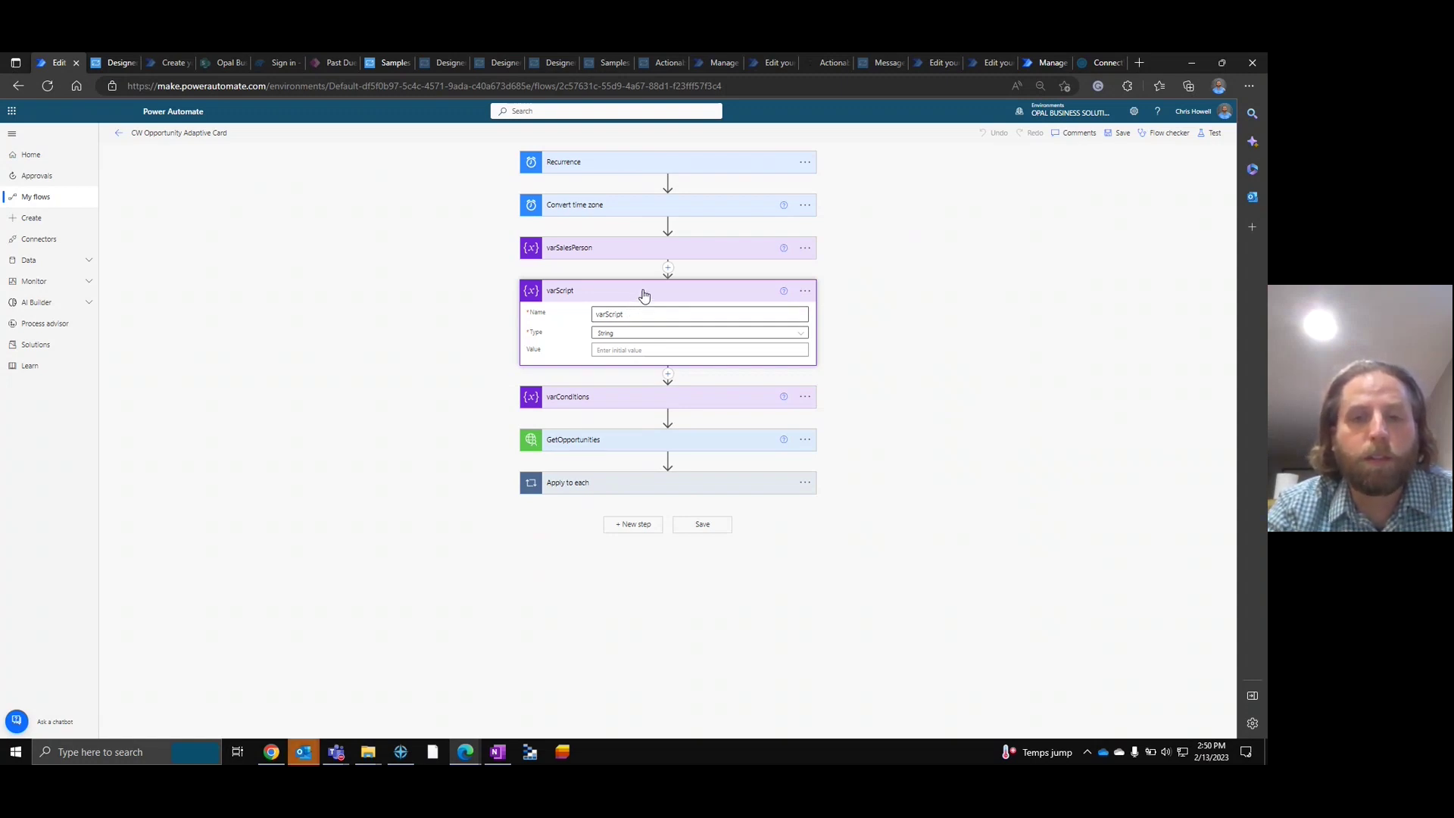
click(644, 294)
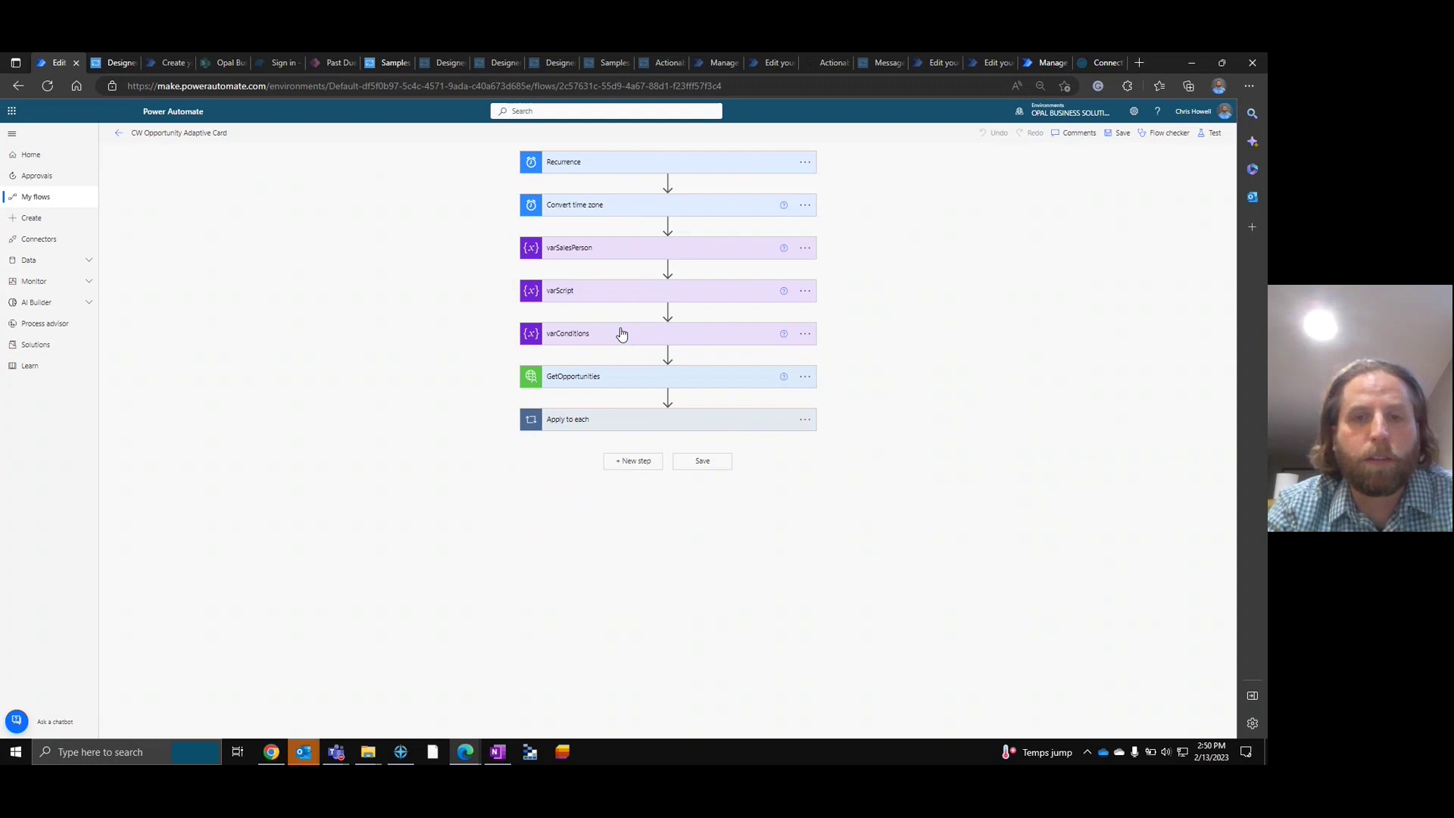
click(622, 333)
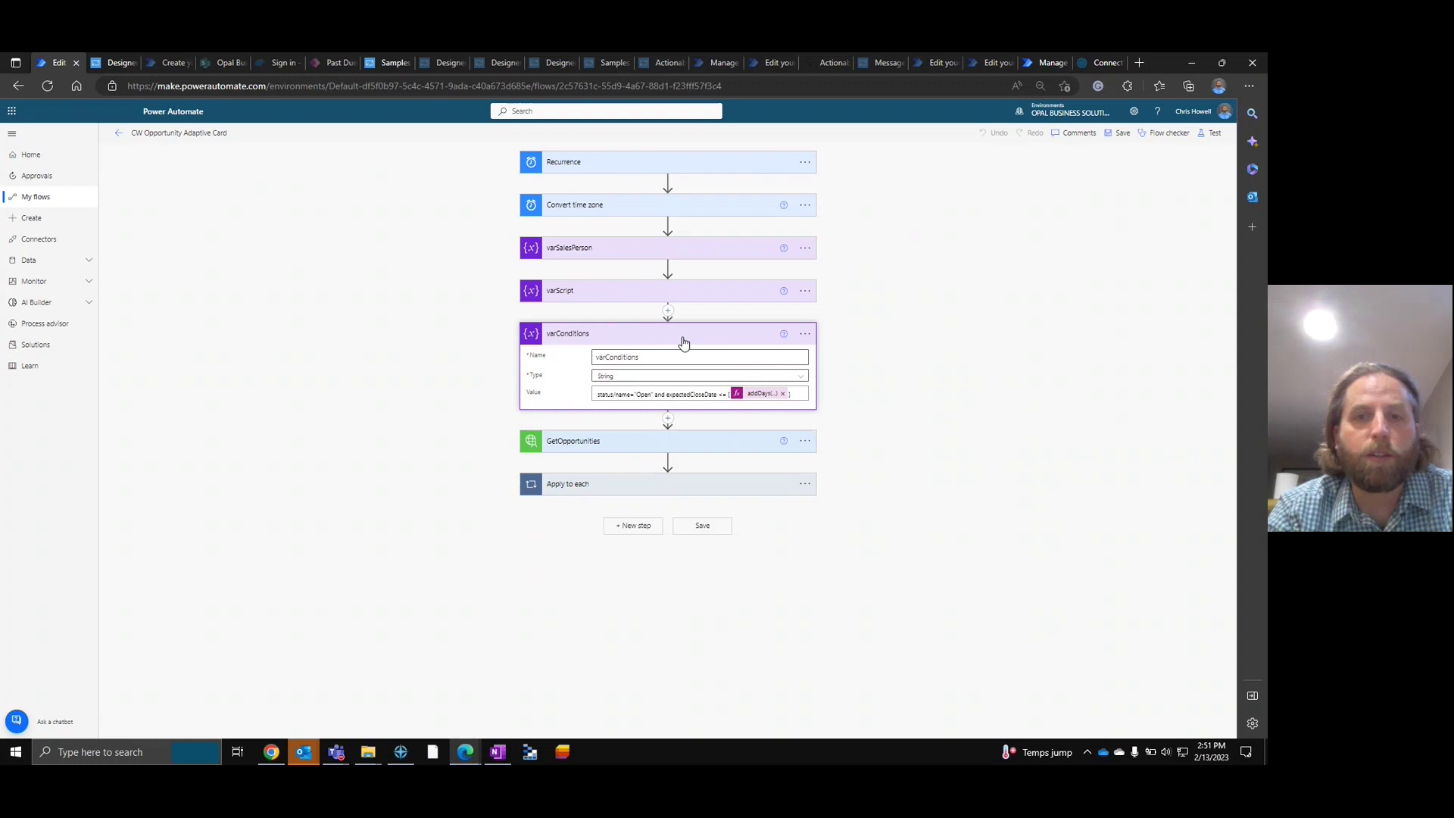
- Review GetOpportunities: varConditions filter plus id, name, expectedCloseDate, company and primarySalesRep columns
click(683, 343)
click(680, 376)
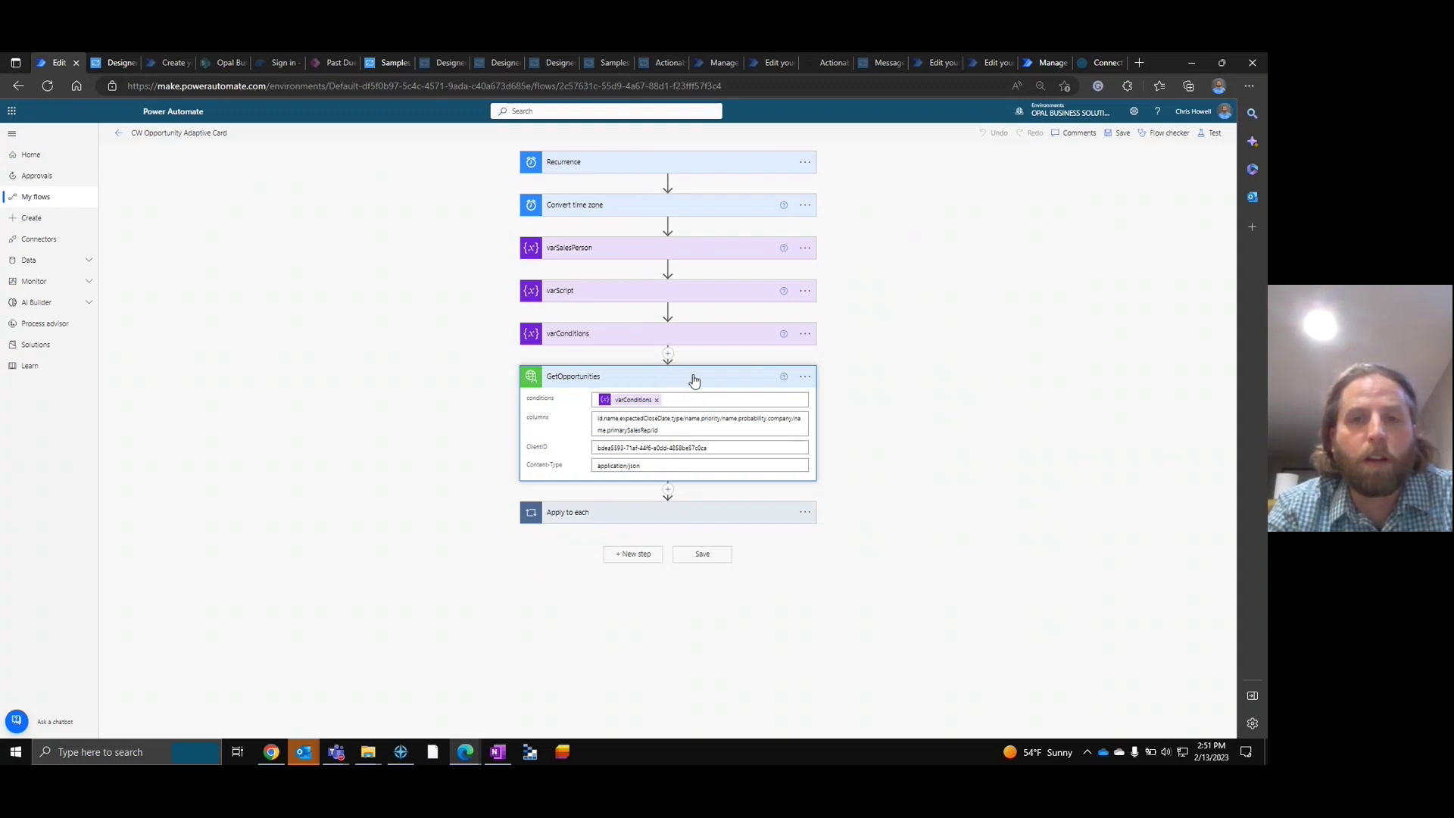
click(694, 379)
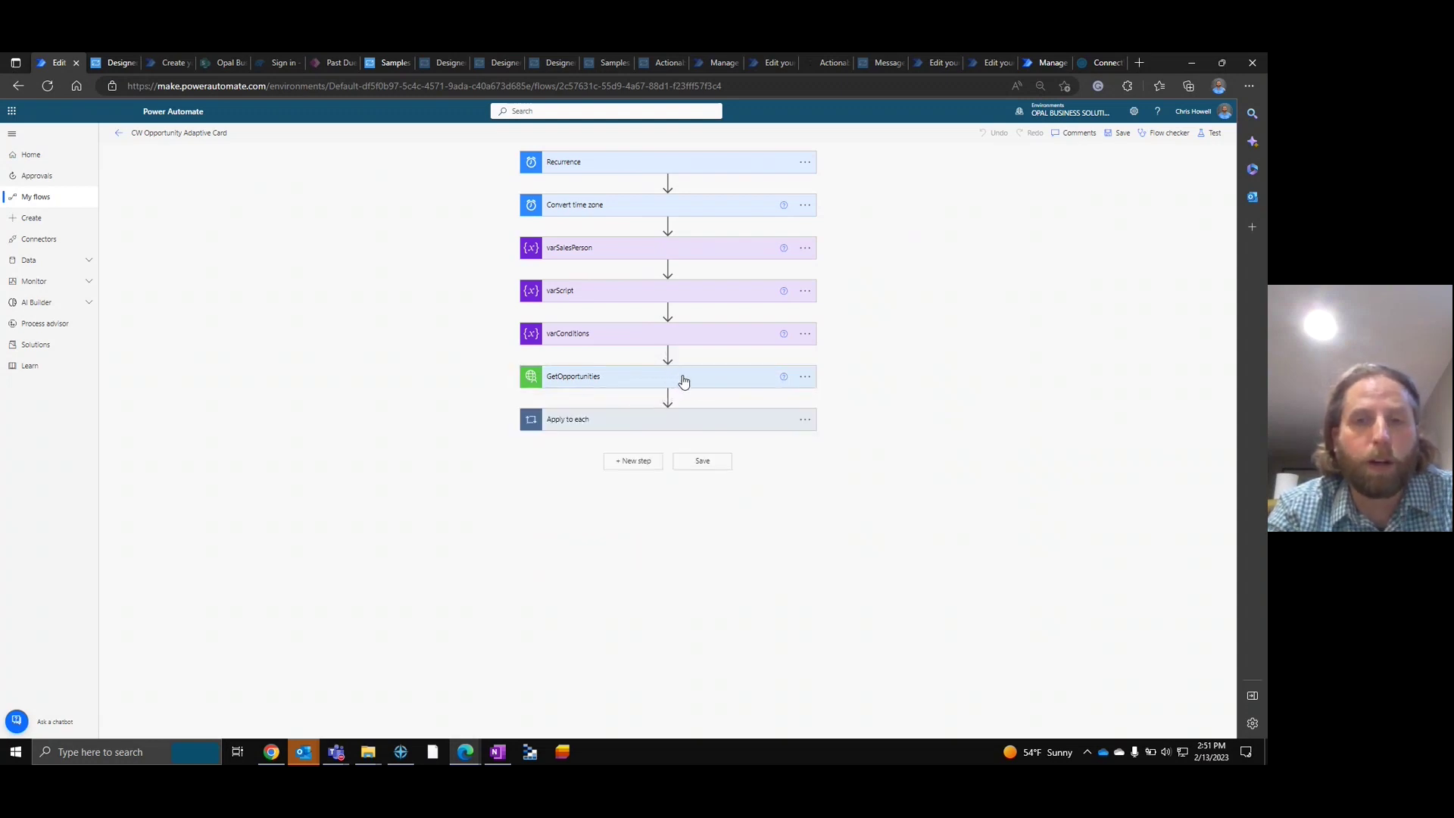
- Expand the Apply to each loop and review the GetMember step's settings
click(668, 422)
scroll(869, 412, down, 3)
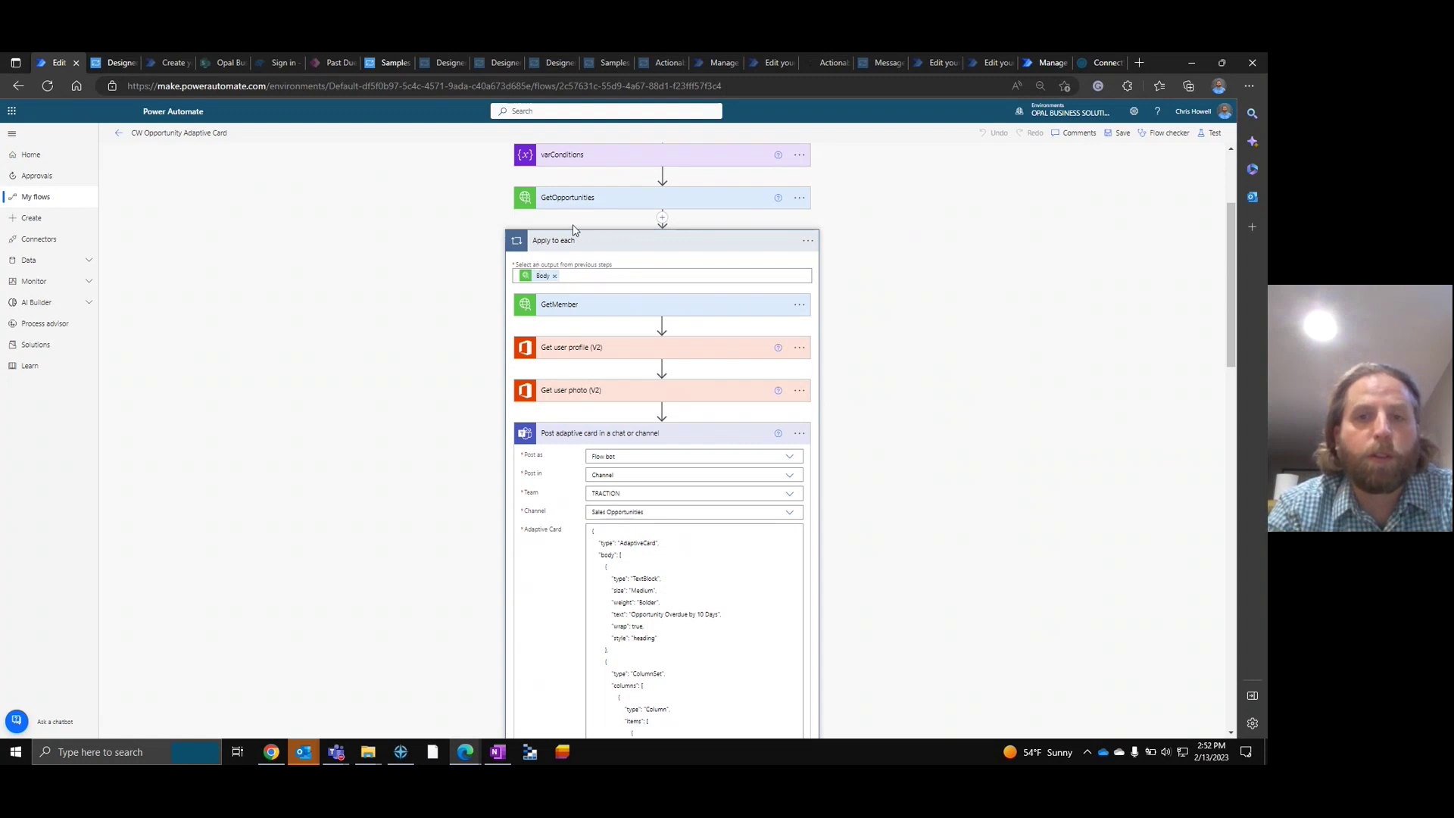
click(677, 307)
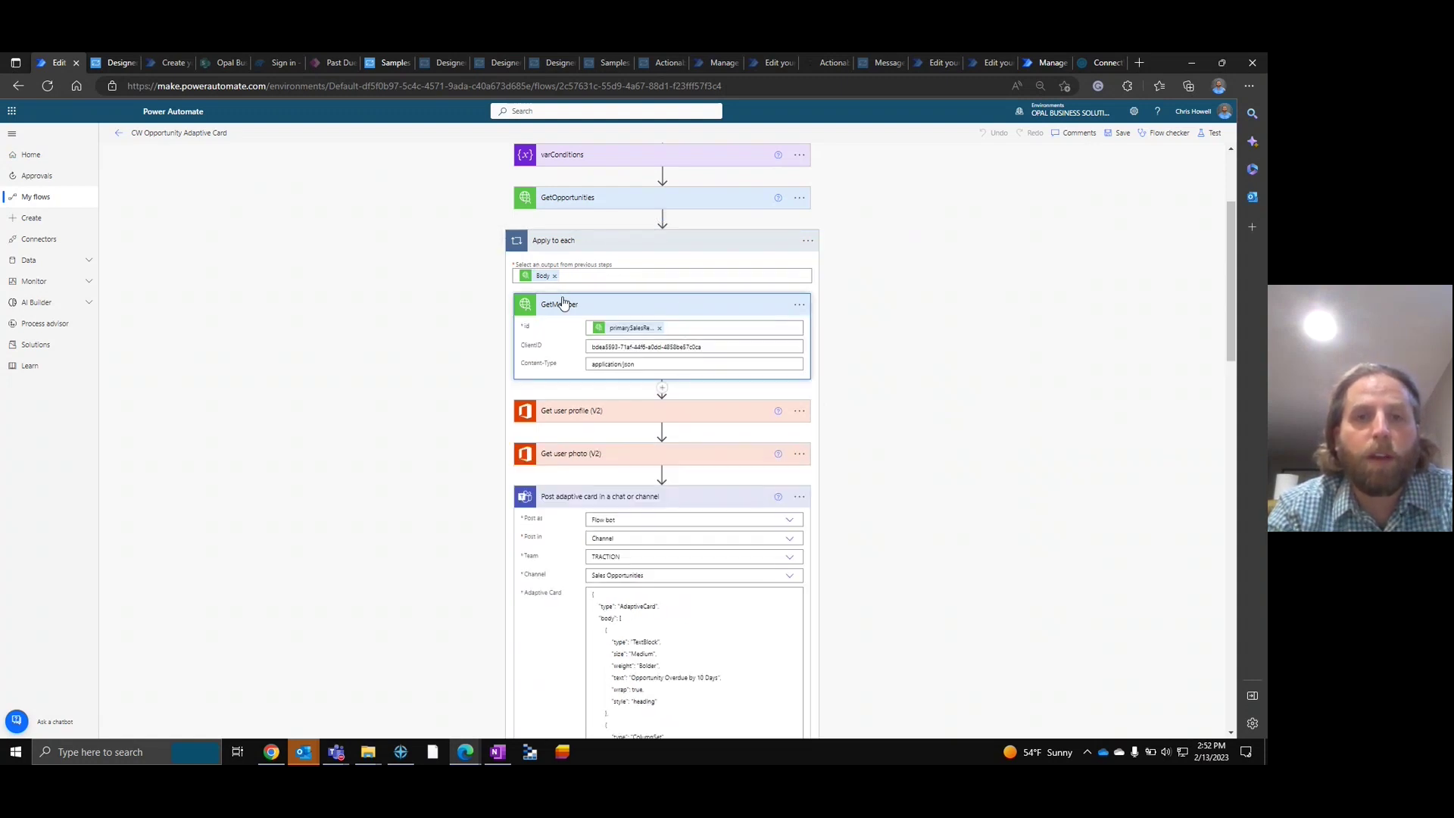
click(626, 305)
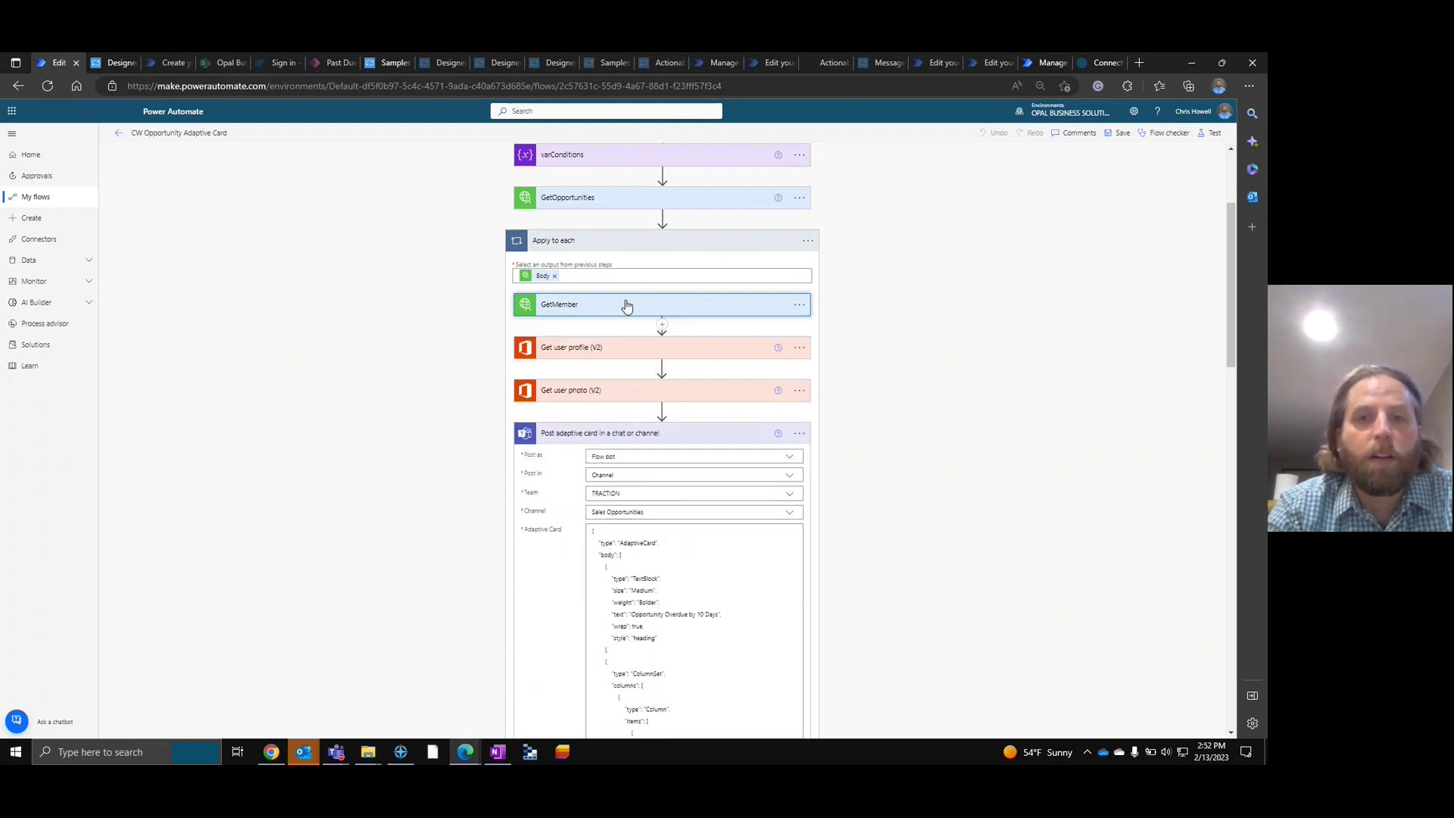
- Review Get user profile (V2) and Get user photo (V2), fed by GetMember's name and UPN
click(632, 349)
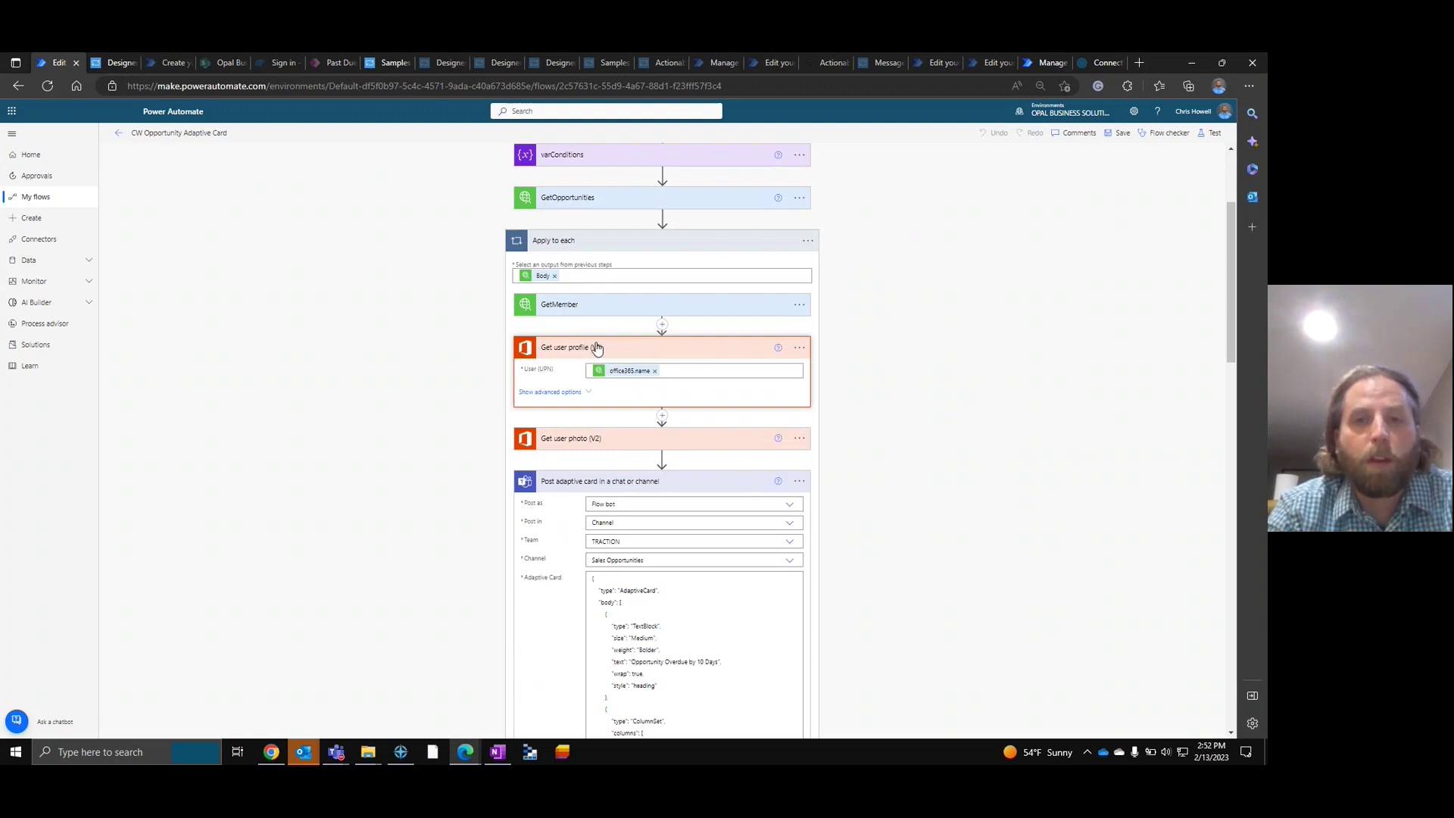
mouse_move(635, 379)
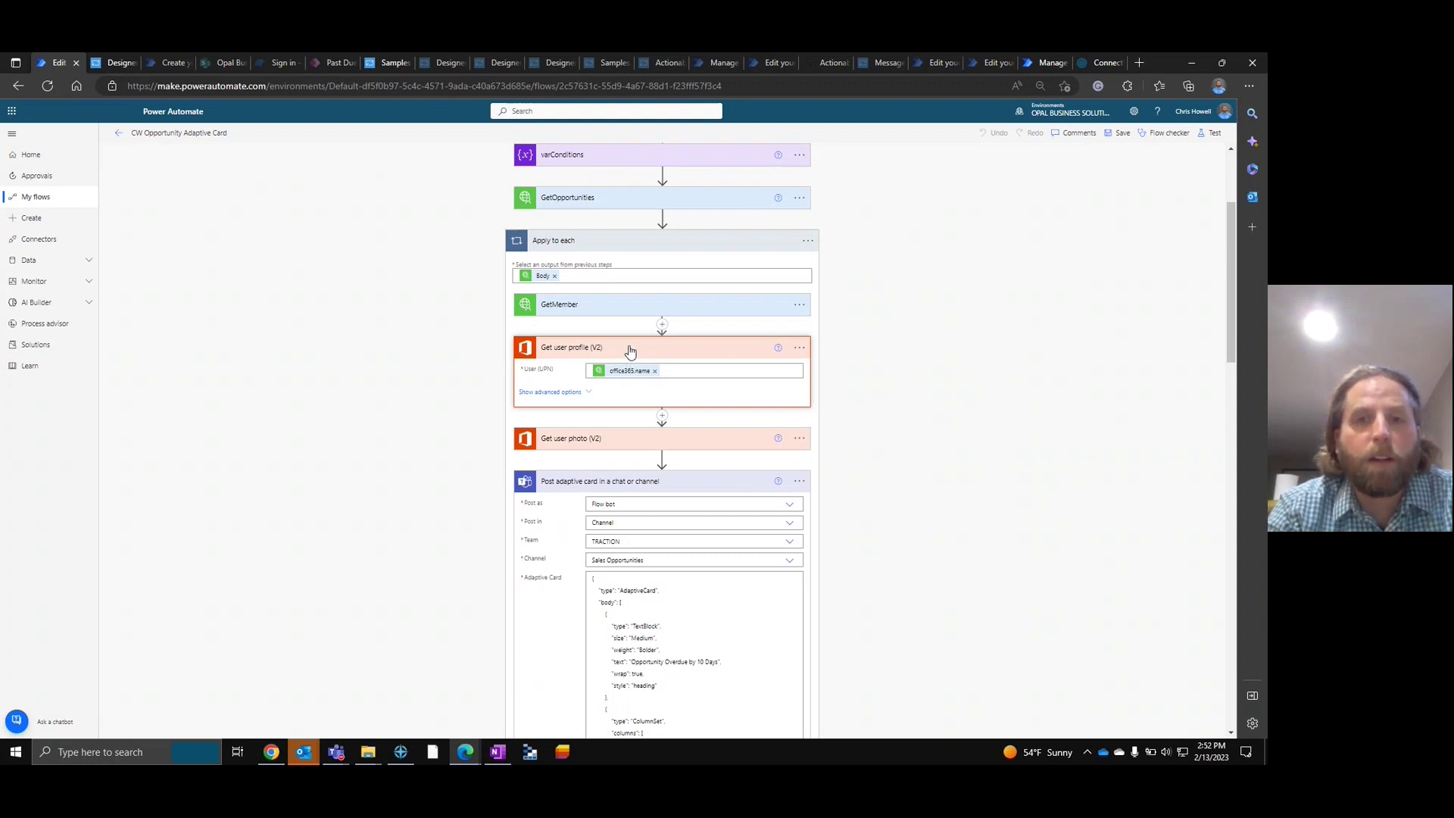
click(629, 351)
click(644, 389)
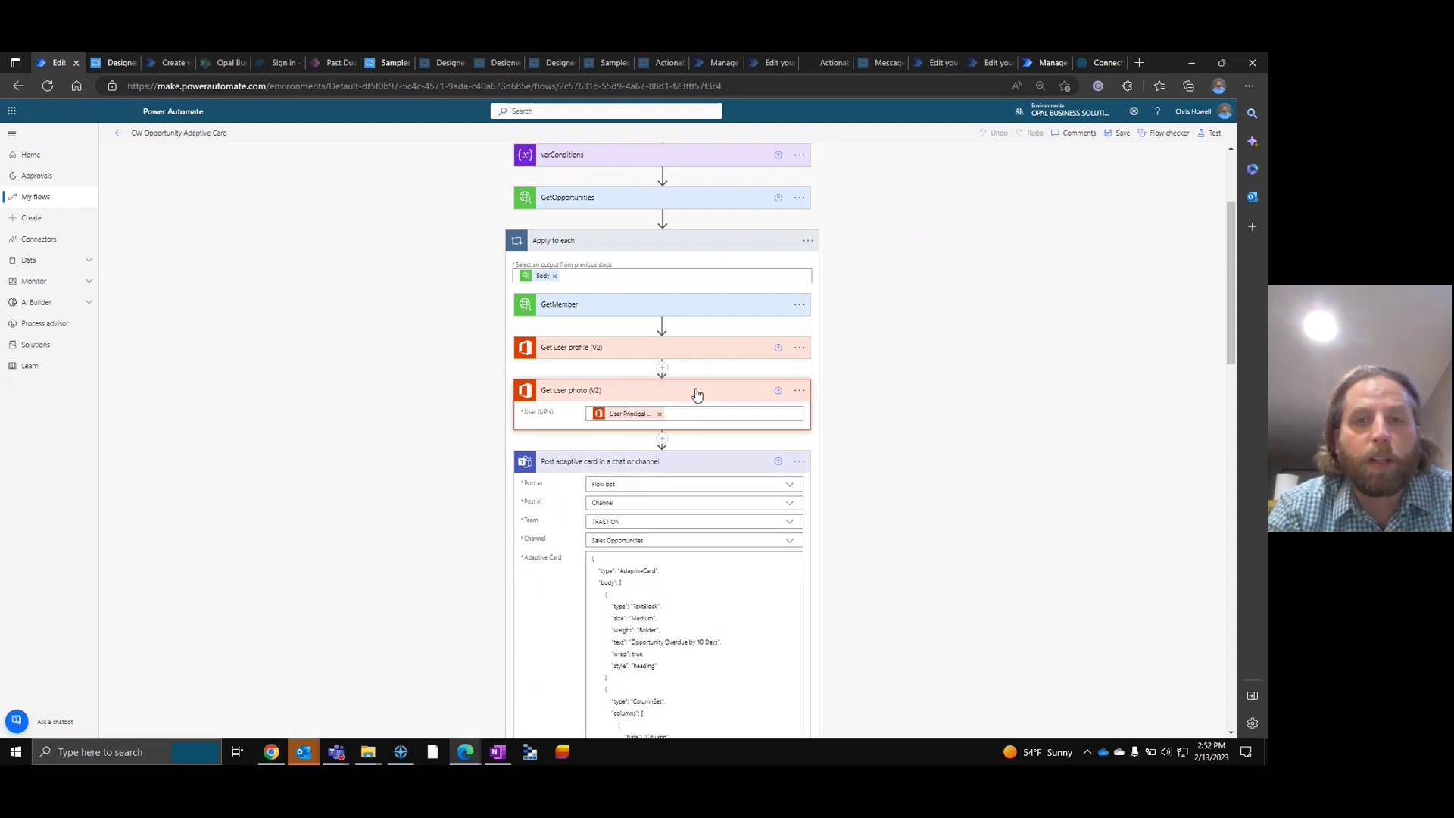
mouse_move(628, 417)
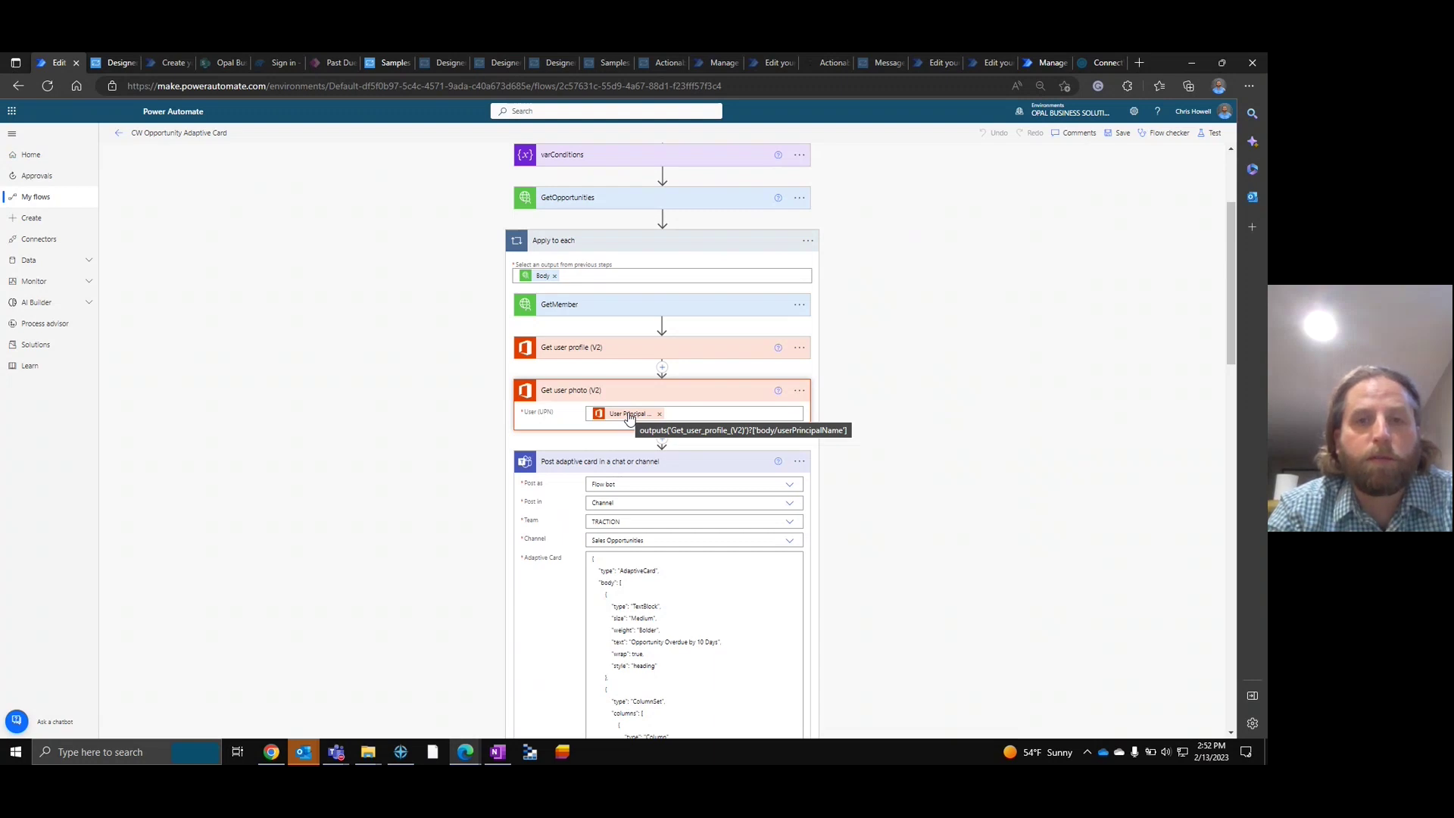
click(637, 390)
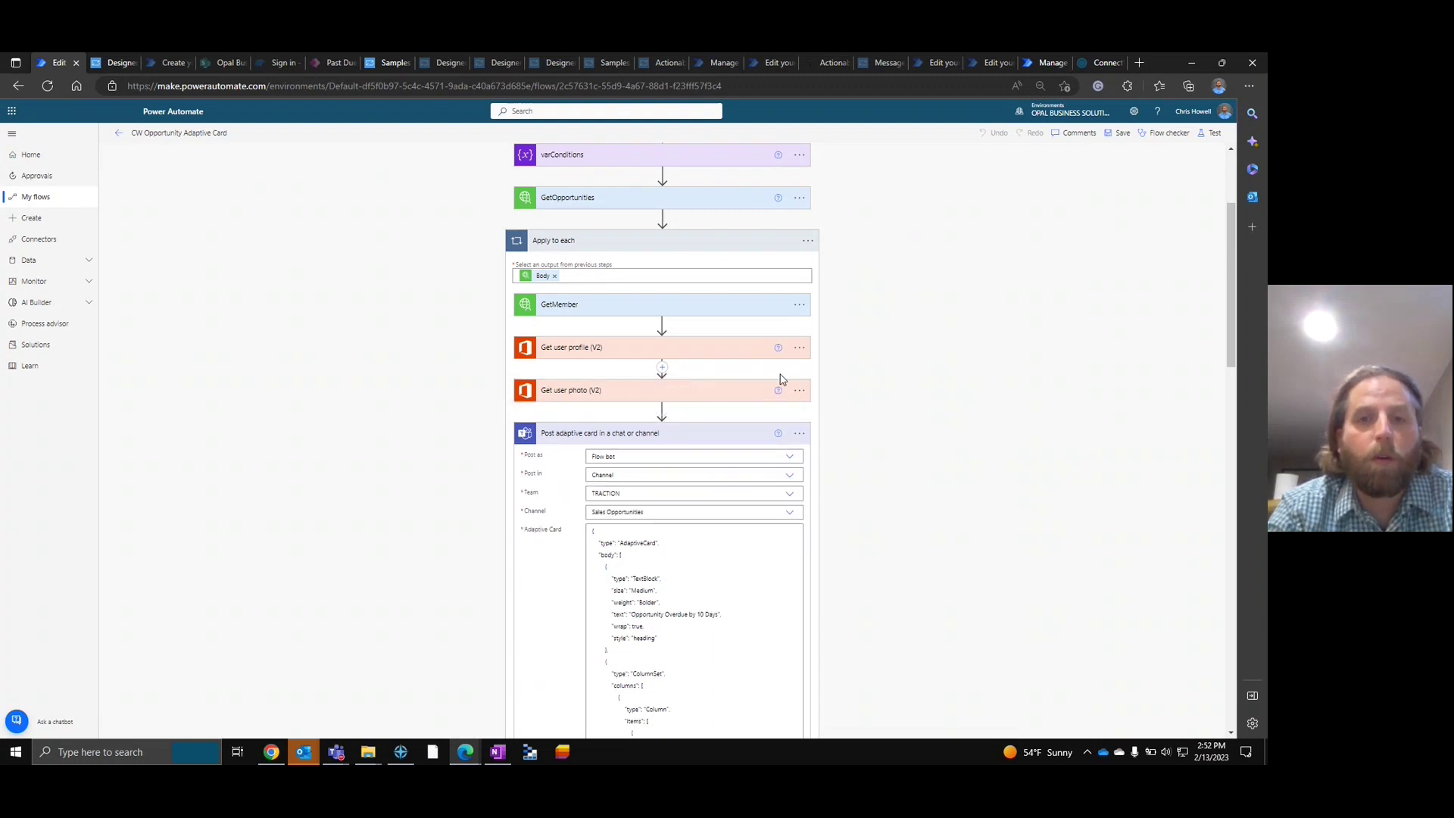
- Keep Flow bot as the poster and select the entire 'Opportunity Overdue by 10 Days' card JSON
scroll(782, 379, down, 3)
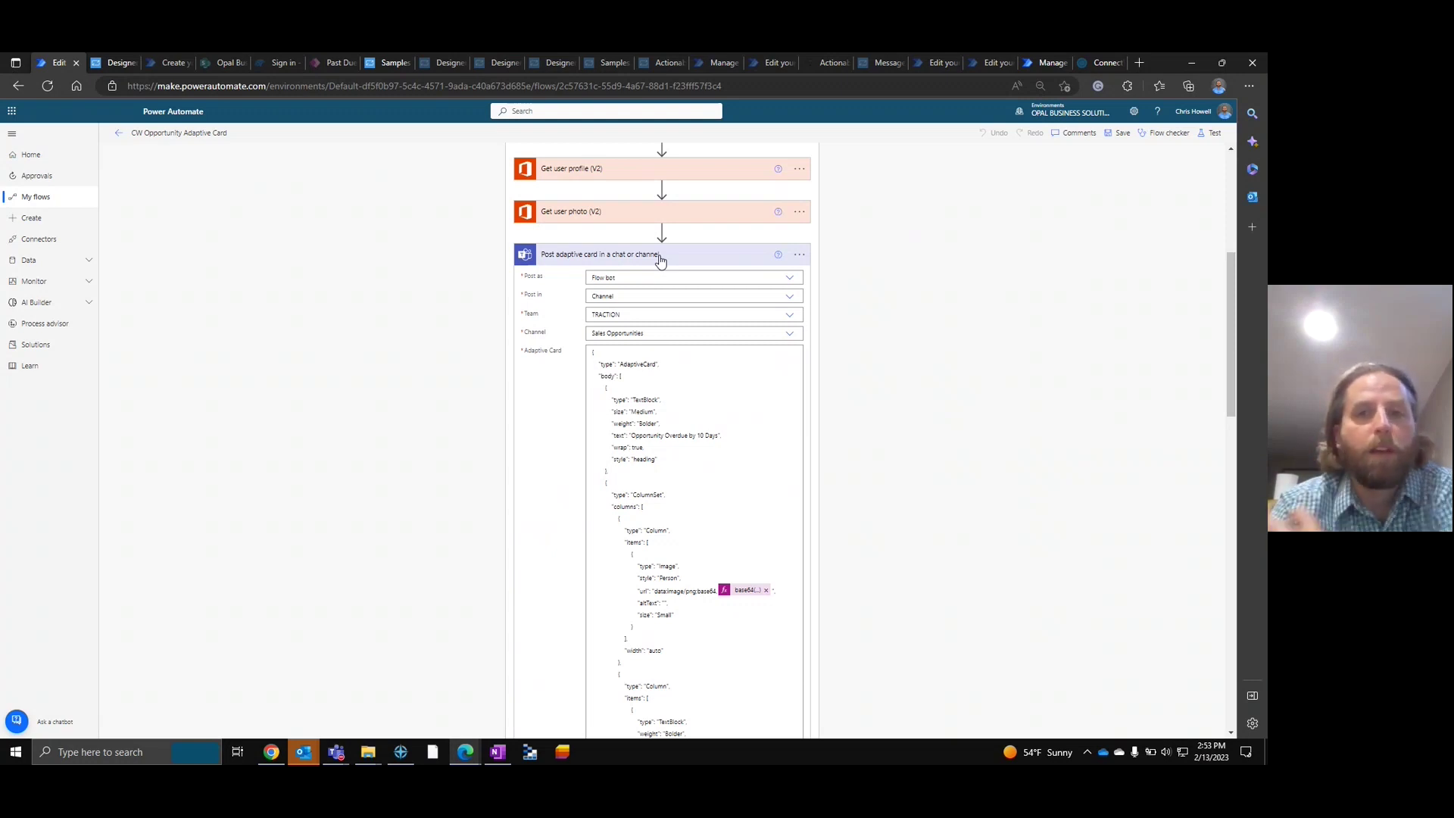
click(790, 279)
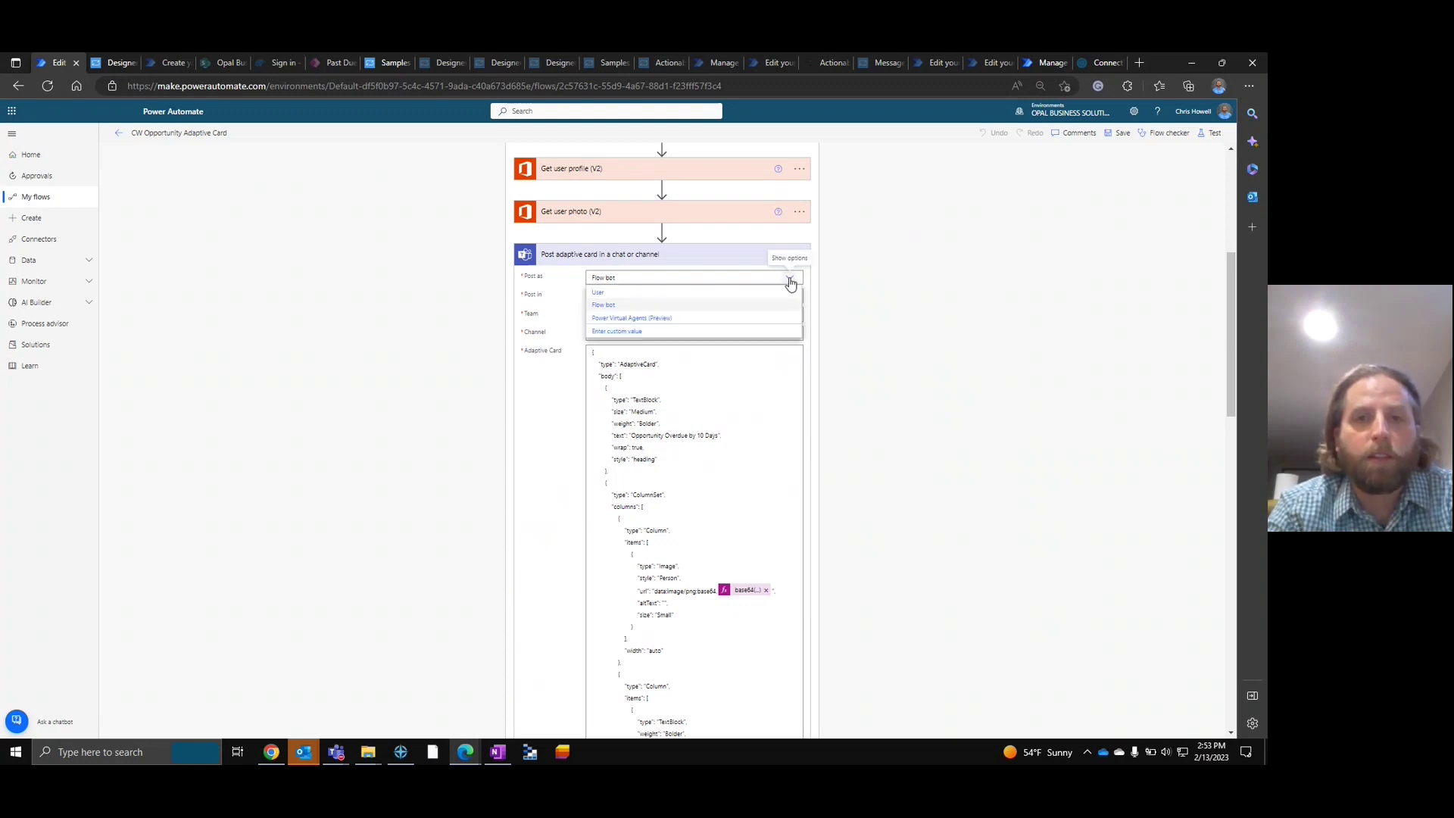
click(727, 349)
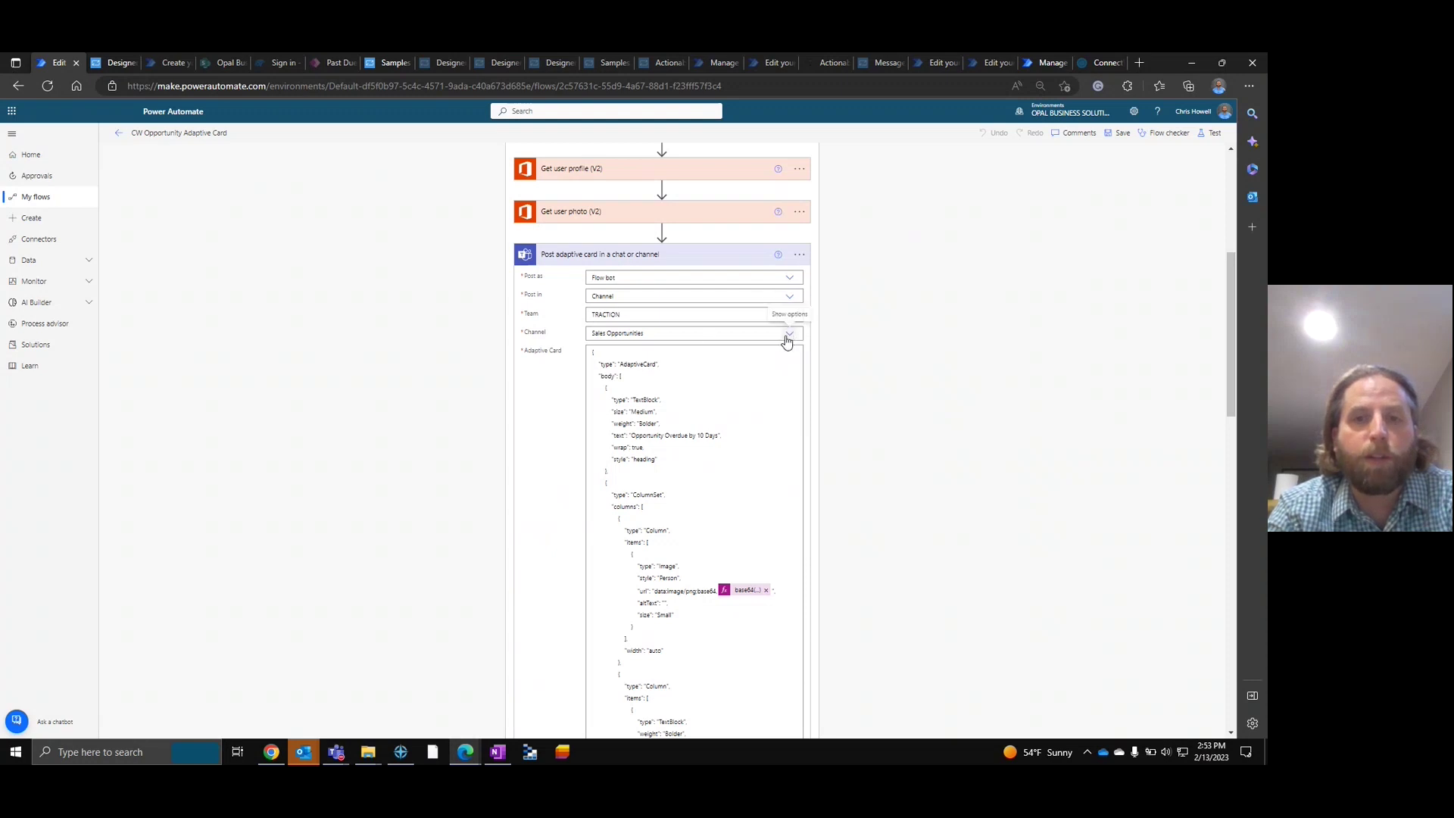
click(726, 437)
key(ctrl+a)
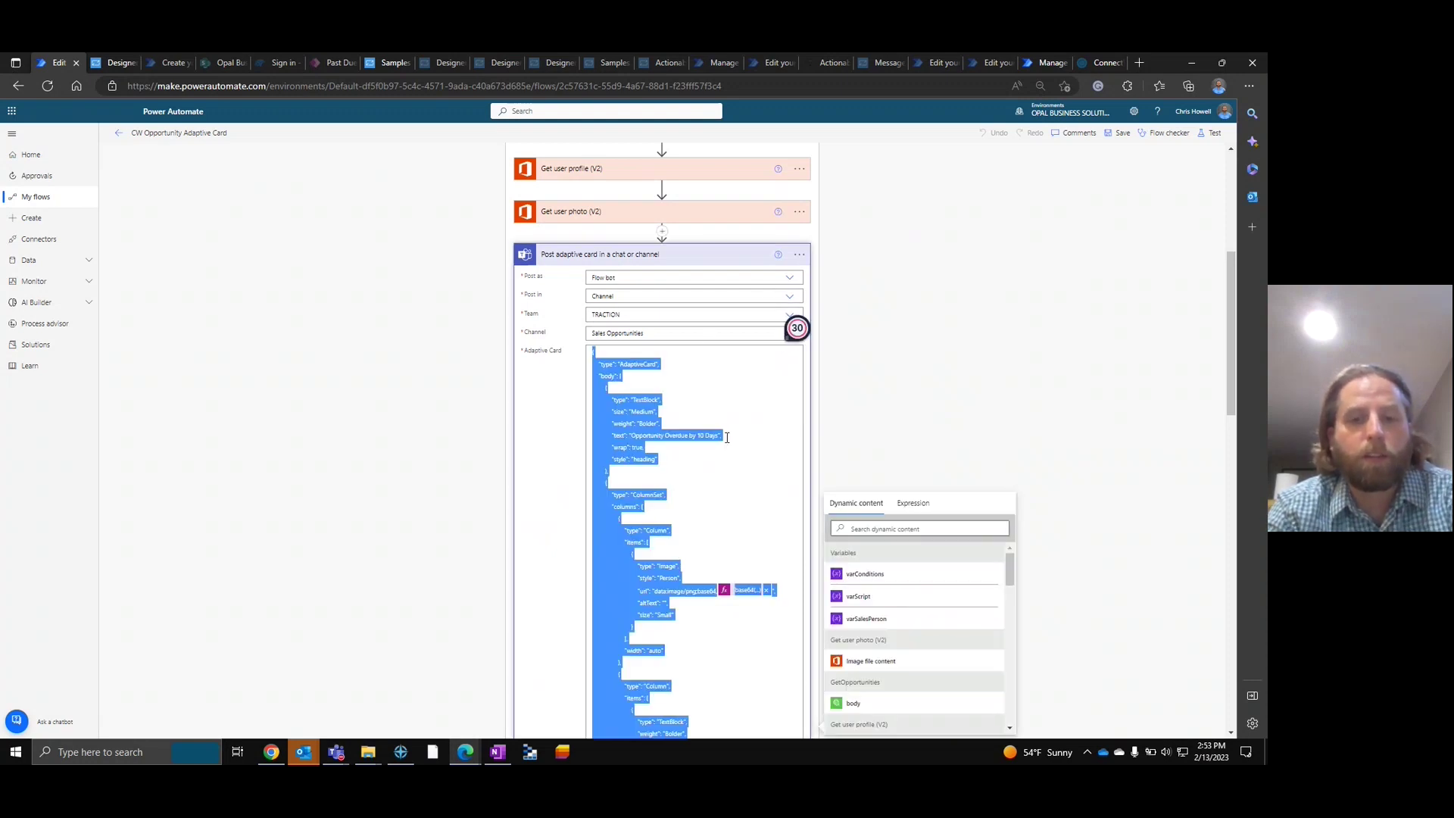
- Paste the flow's card JSON into the designer and expand Set Estimated Close Date's date input
click(117, 62)
key(ctrl+a)
key(ctrl+v)
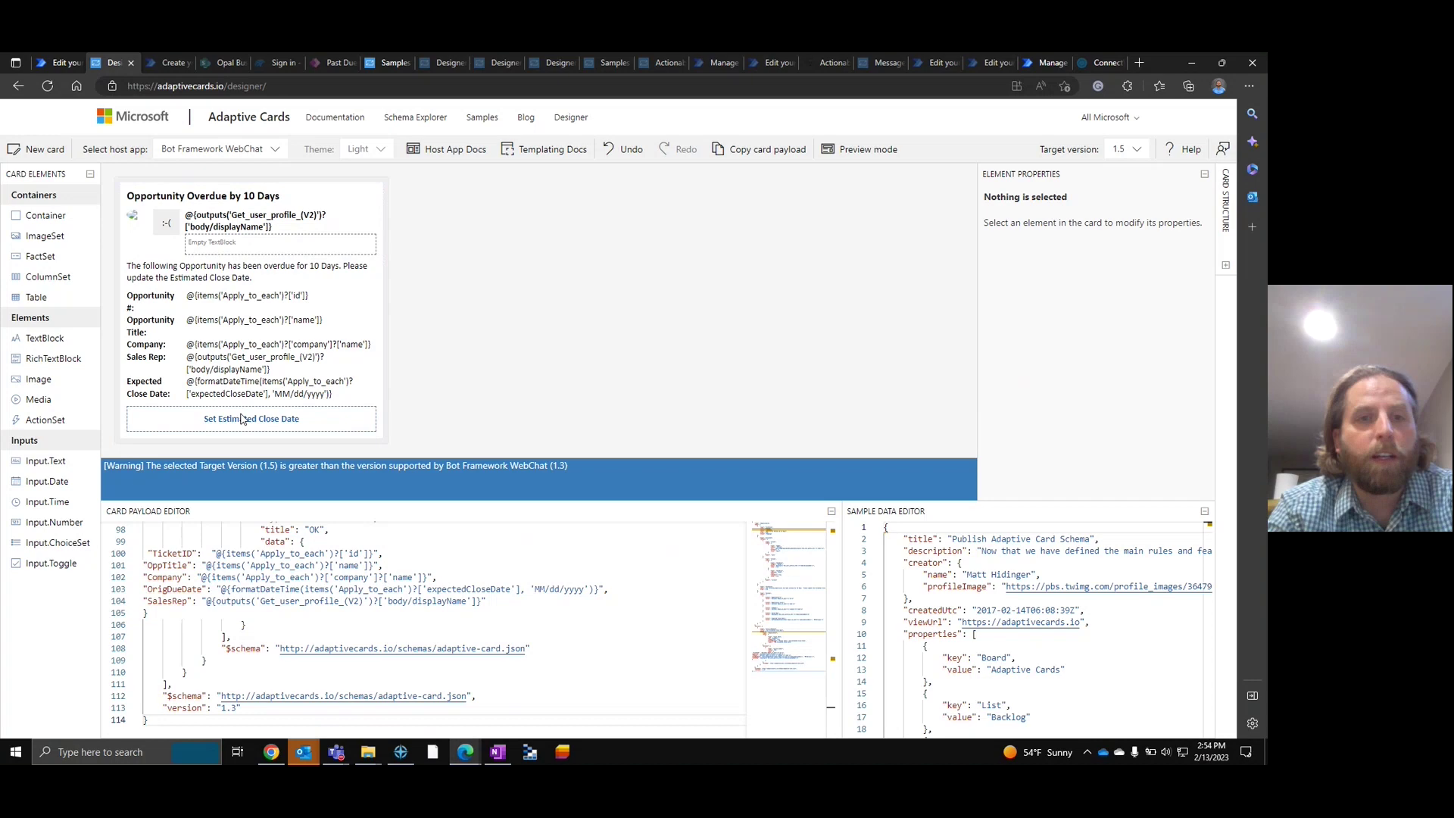
click(239, 423)
click(241, 420)
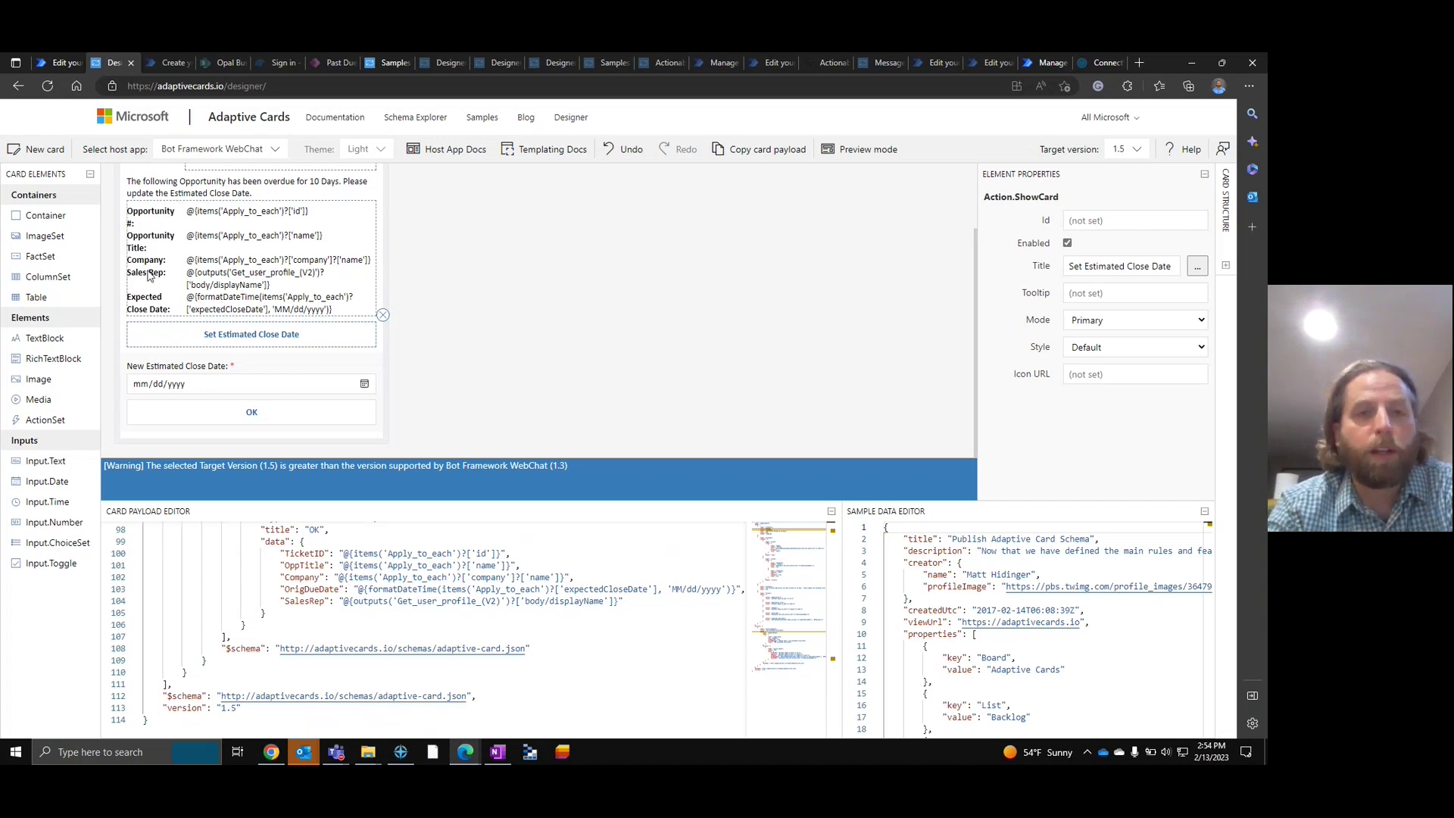
- Scroll through the flow's card JSON to its FactSet dynamic values and actions
click(64, 63)
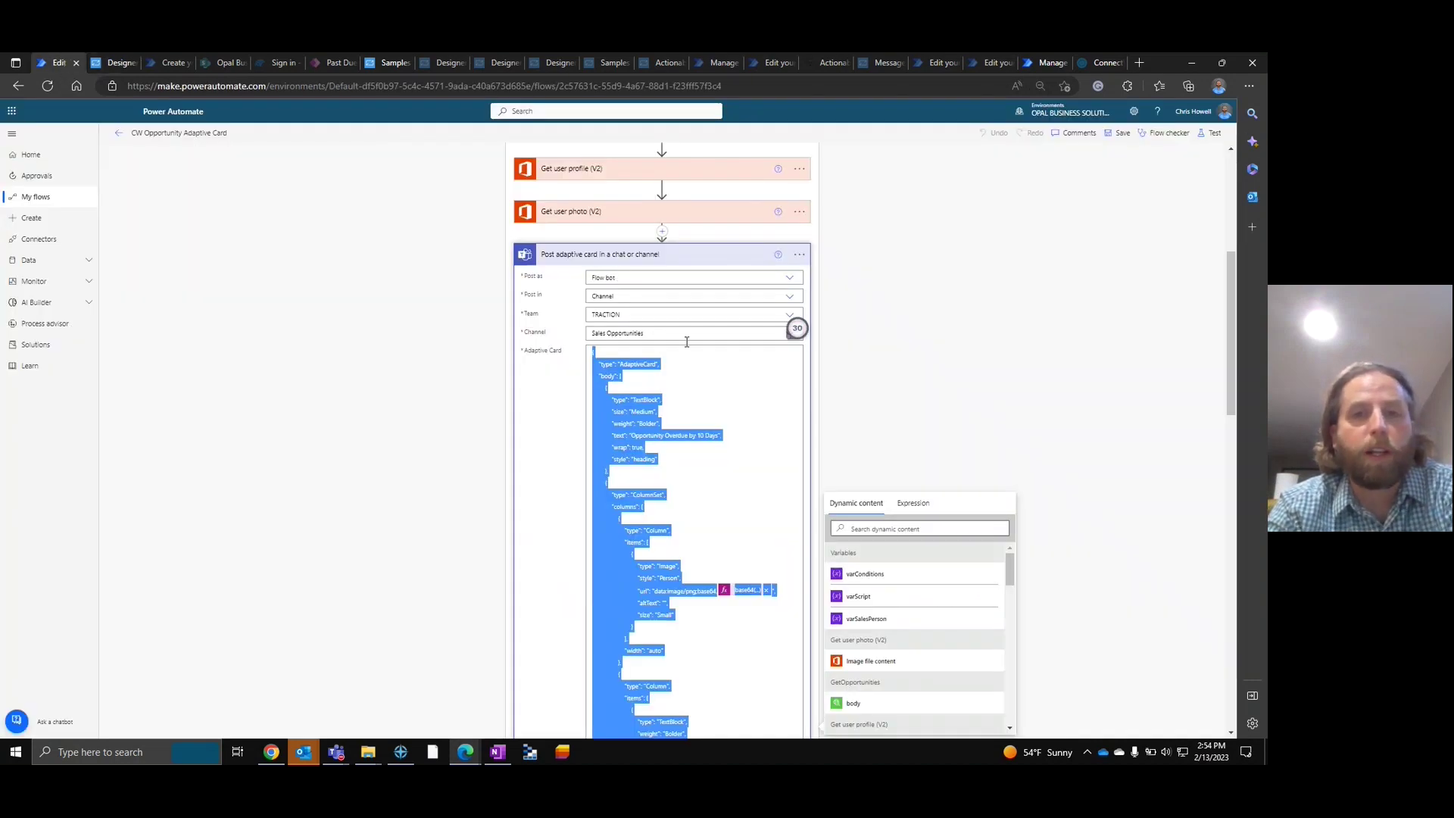
click(705, 395)
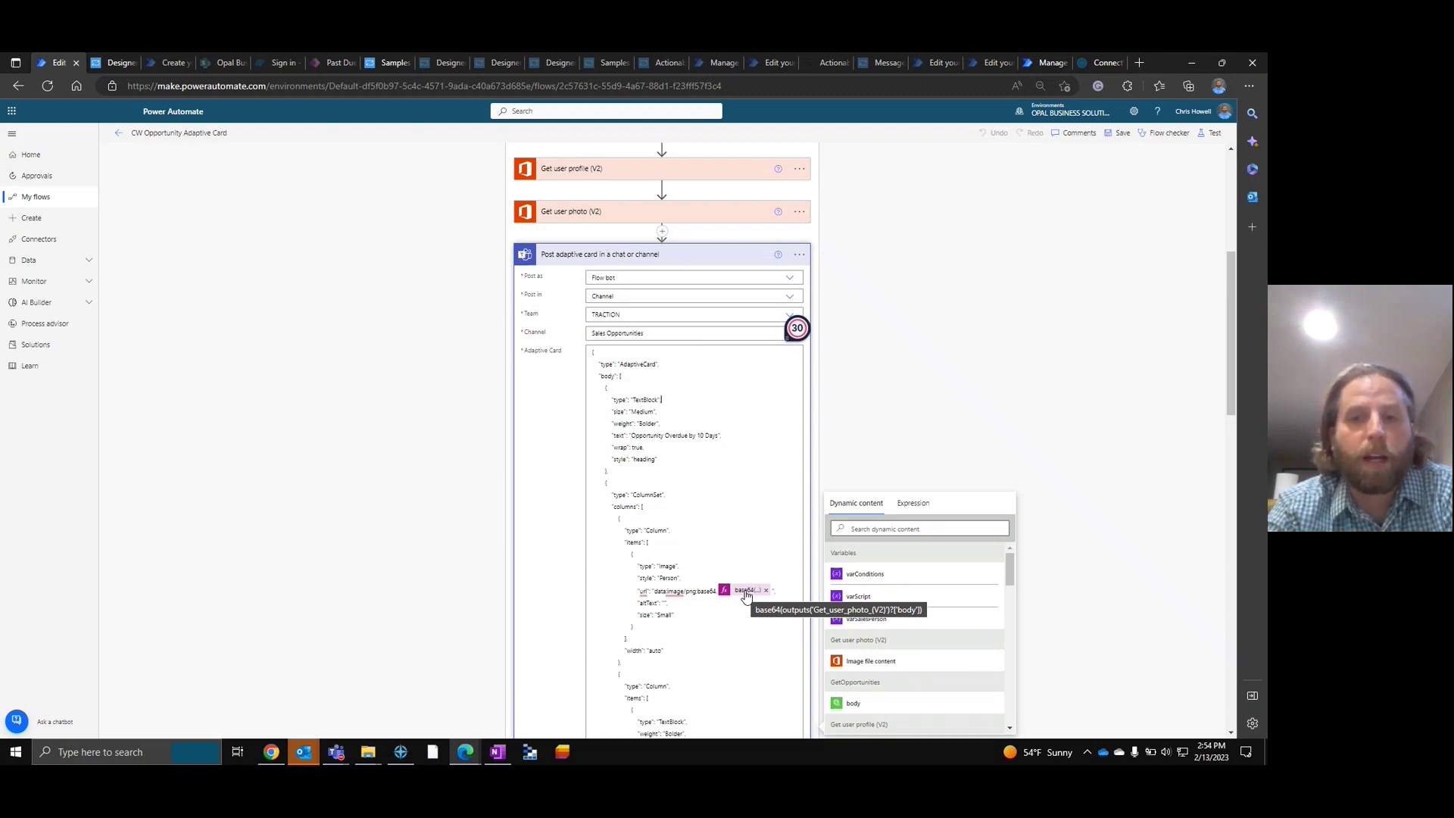
scroll(746, 596, down, 6)
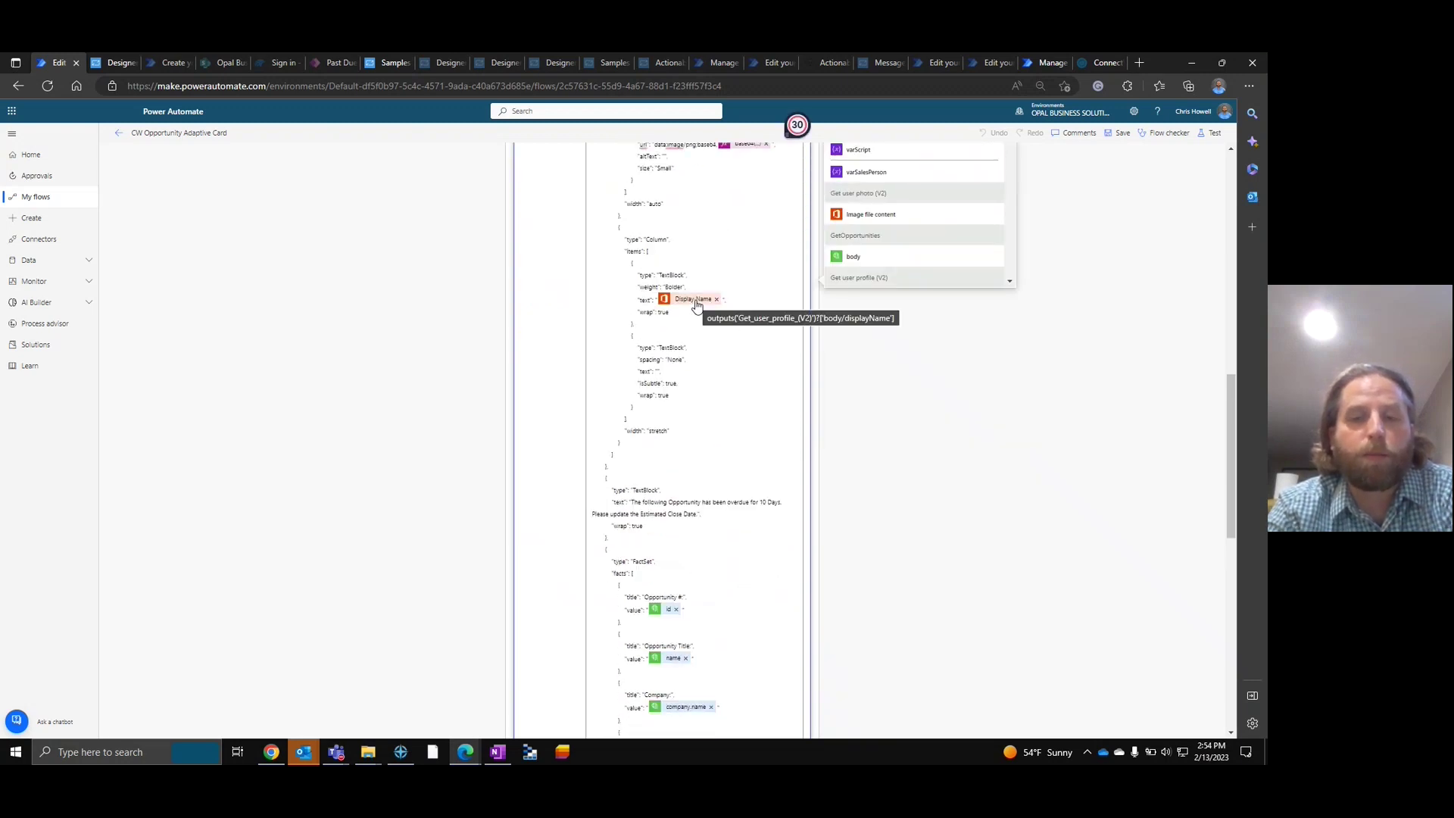
scroll(742, 450, down, 3)
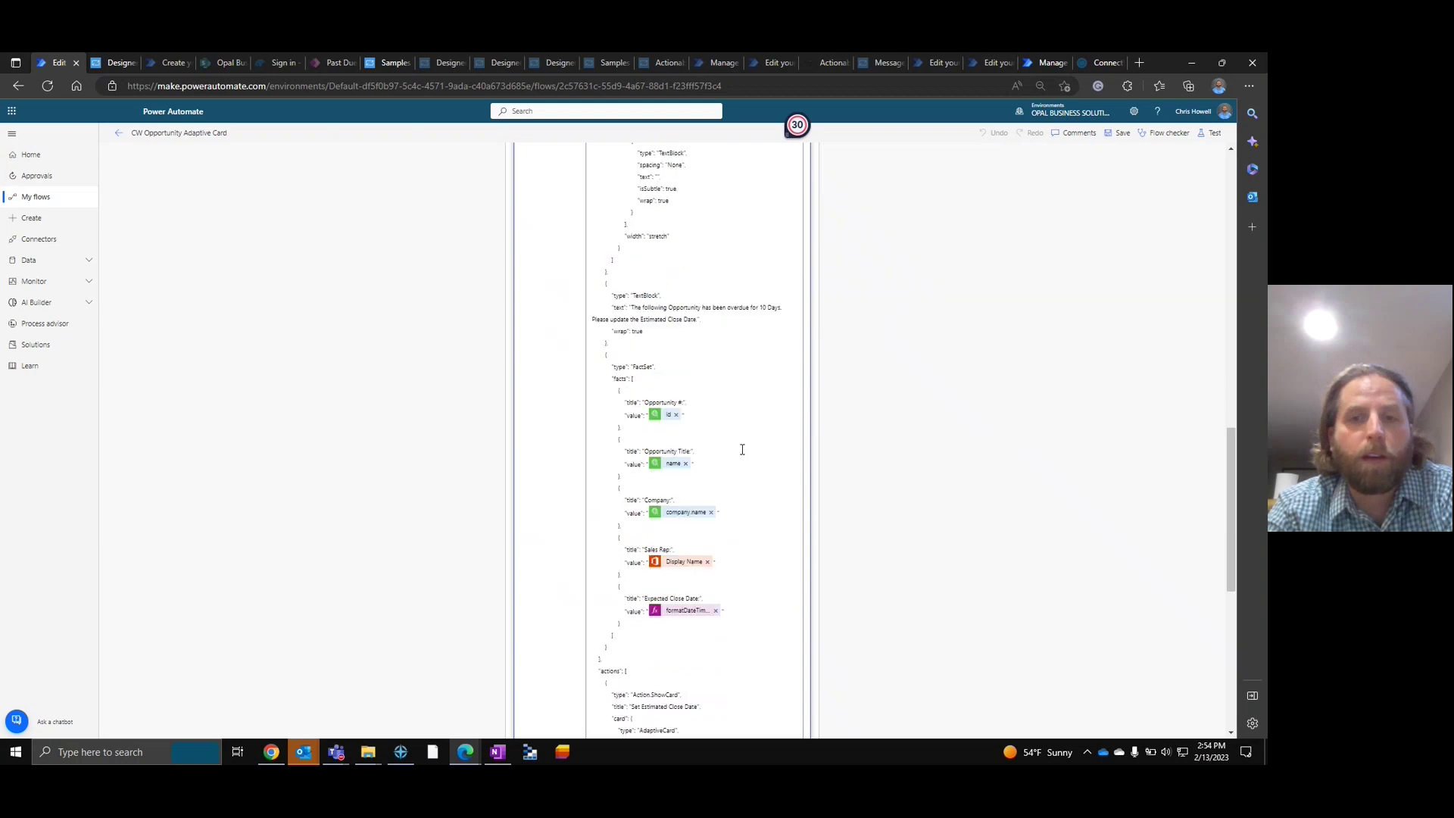
scroll(742, 450, down, 1)
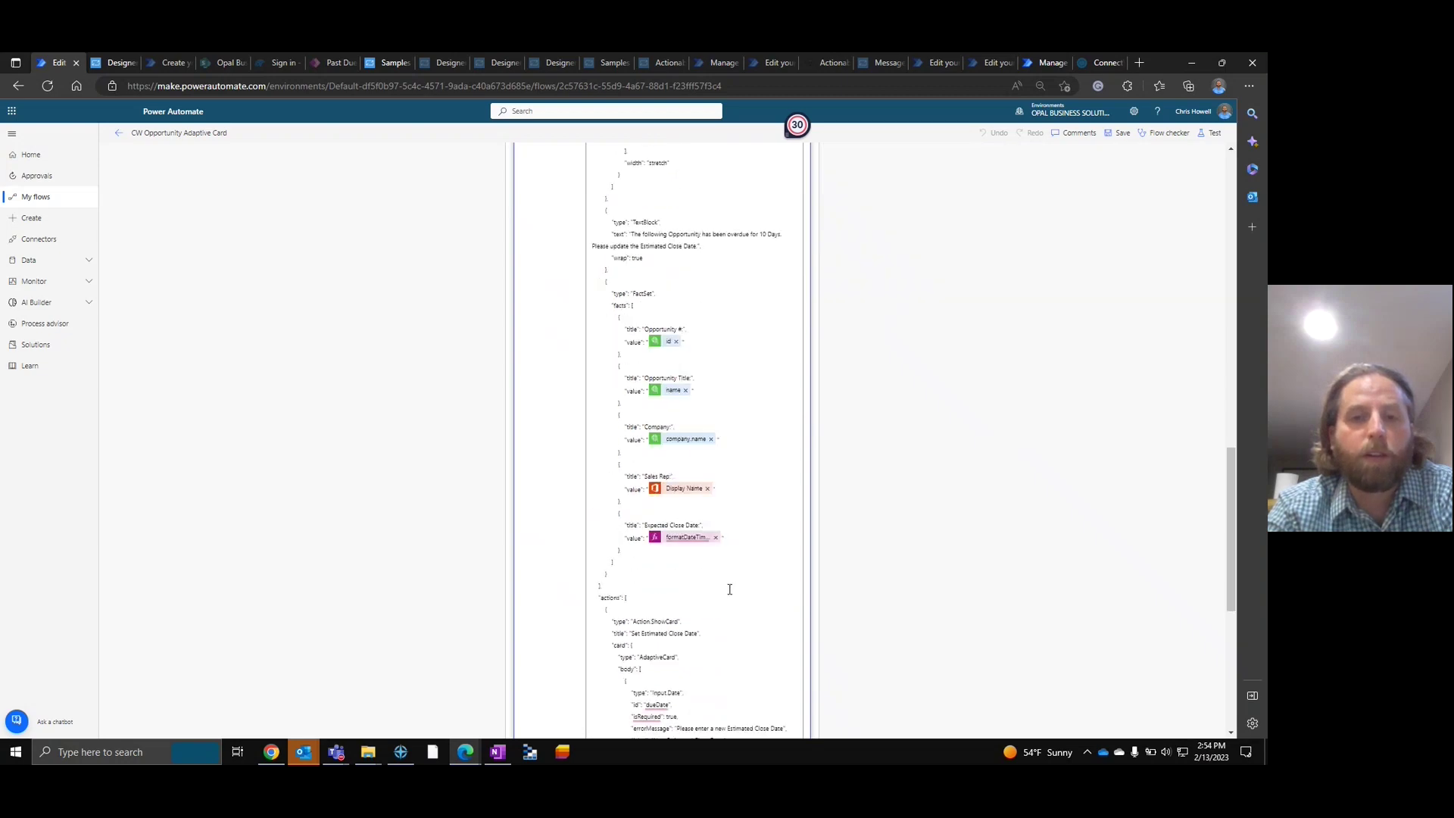
- Switch to the Adaptive Cards Designer to compare the rendered card preview
click(113, 64)
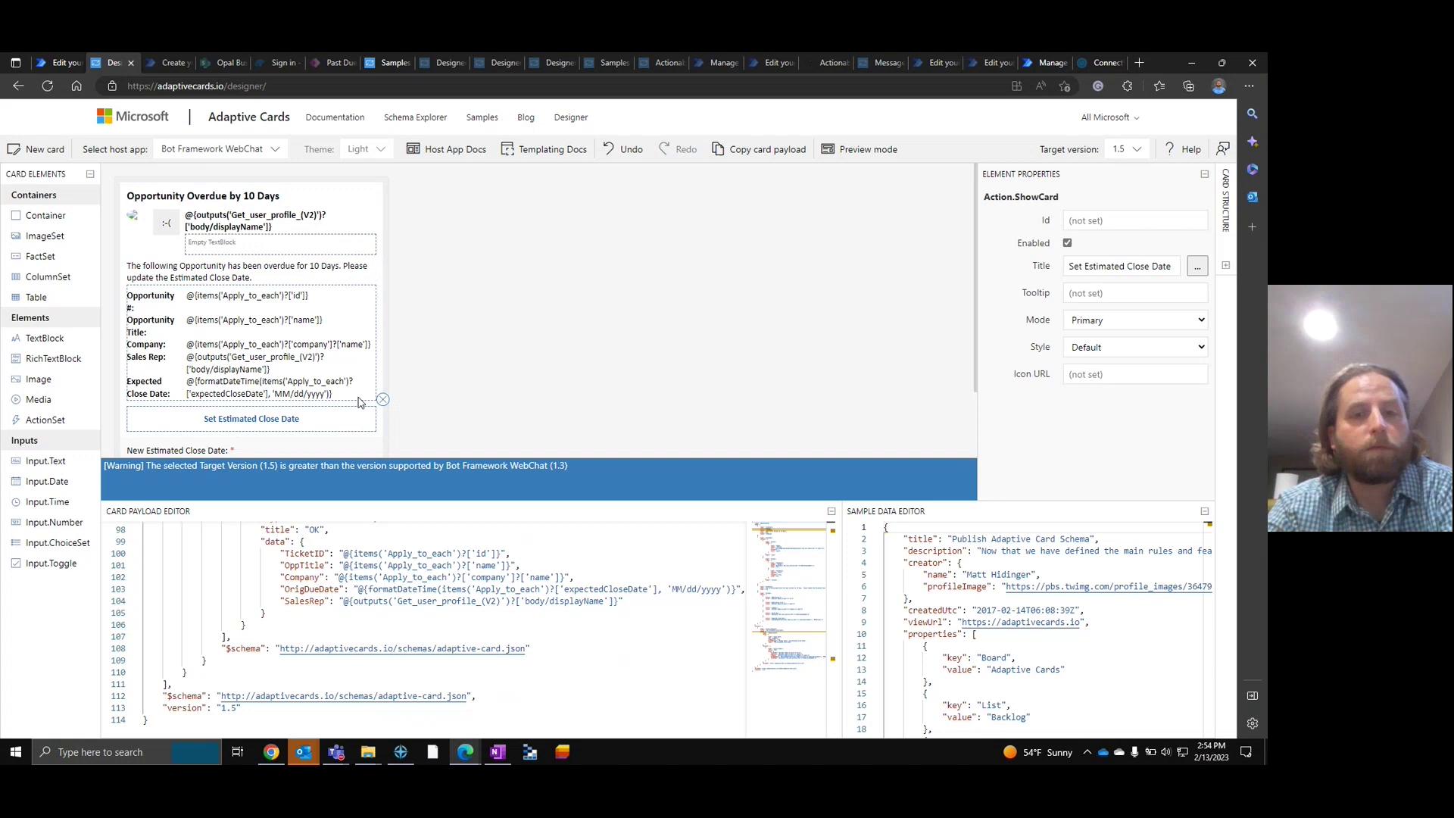
- Collapse Post adaptive card and Apply to each, then bring Teams' Sales Opportunities channel forward
click(62, 63)
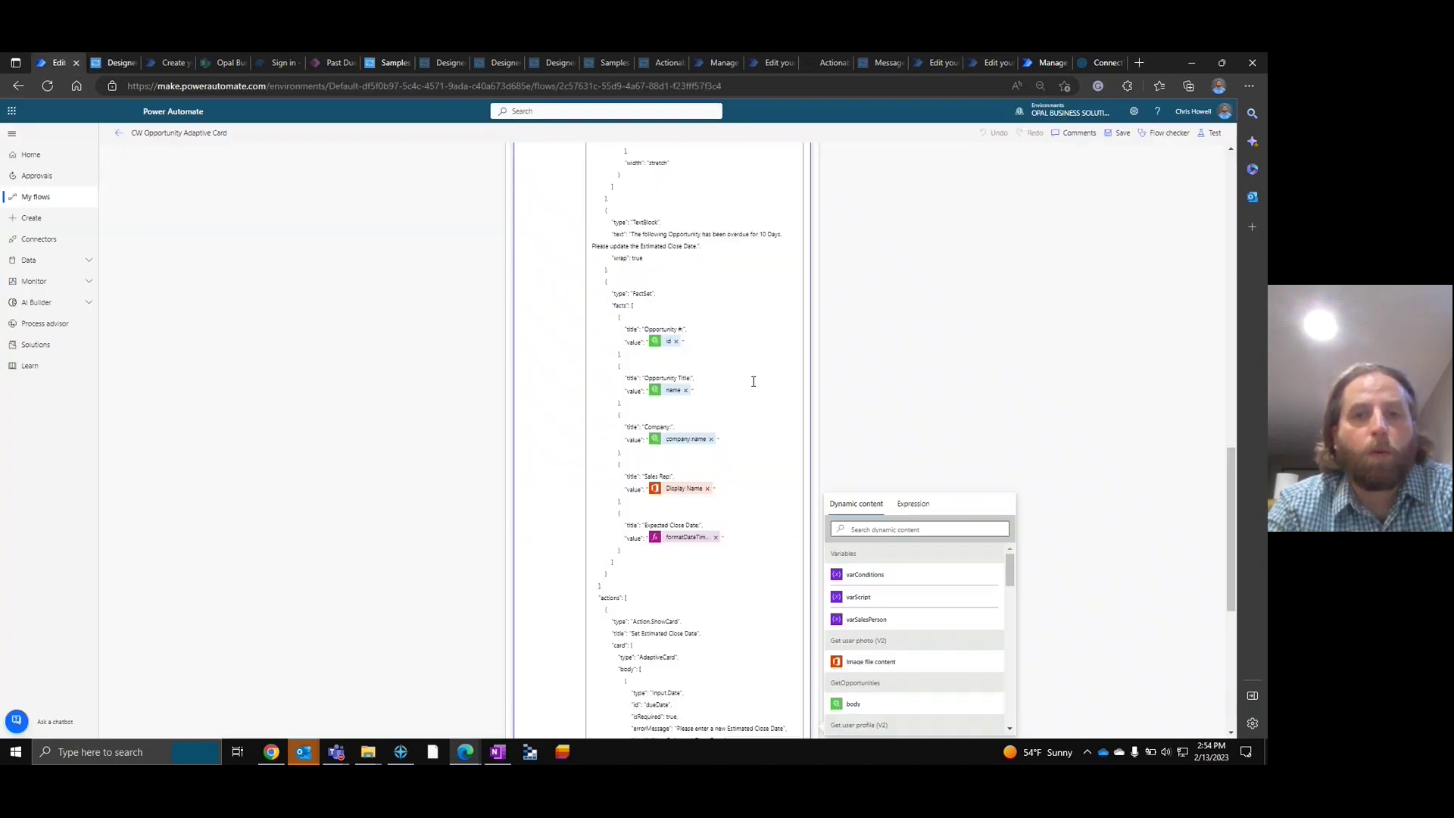
scroll(741, 389, up, 10)
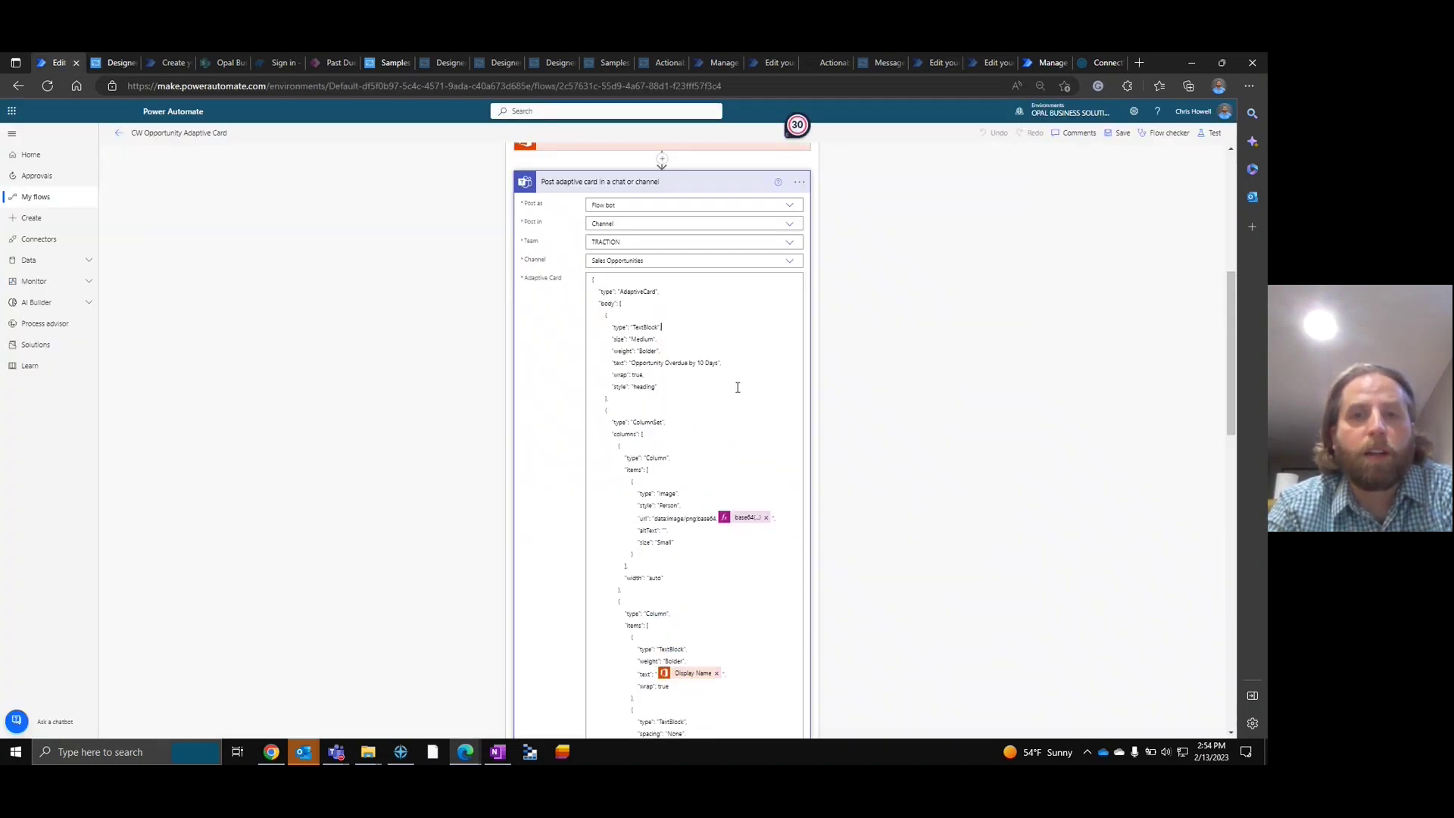
scroll(682, 293, down, 1)
click(752, 179)
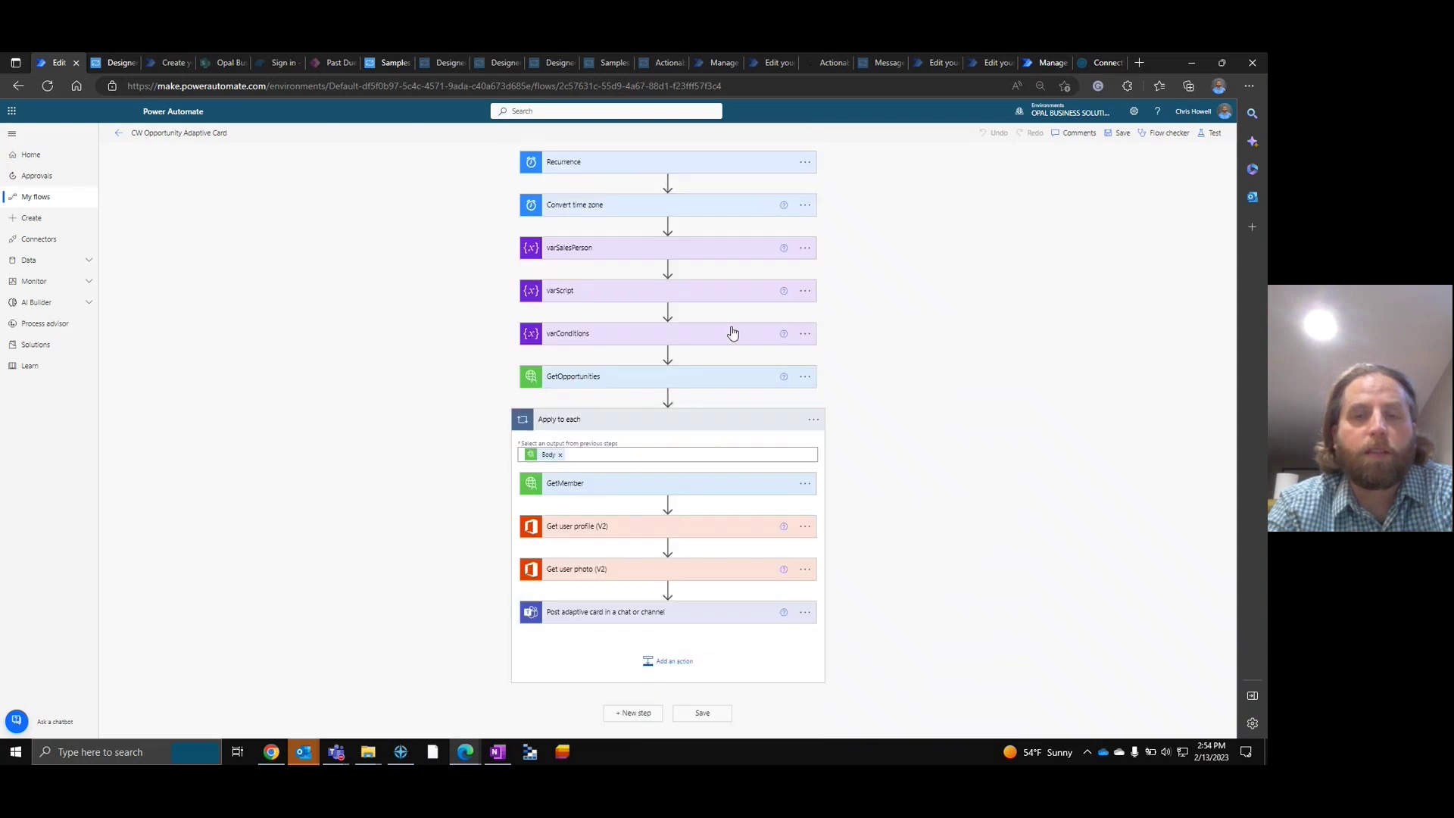
click(712, 423)
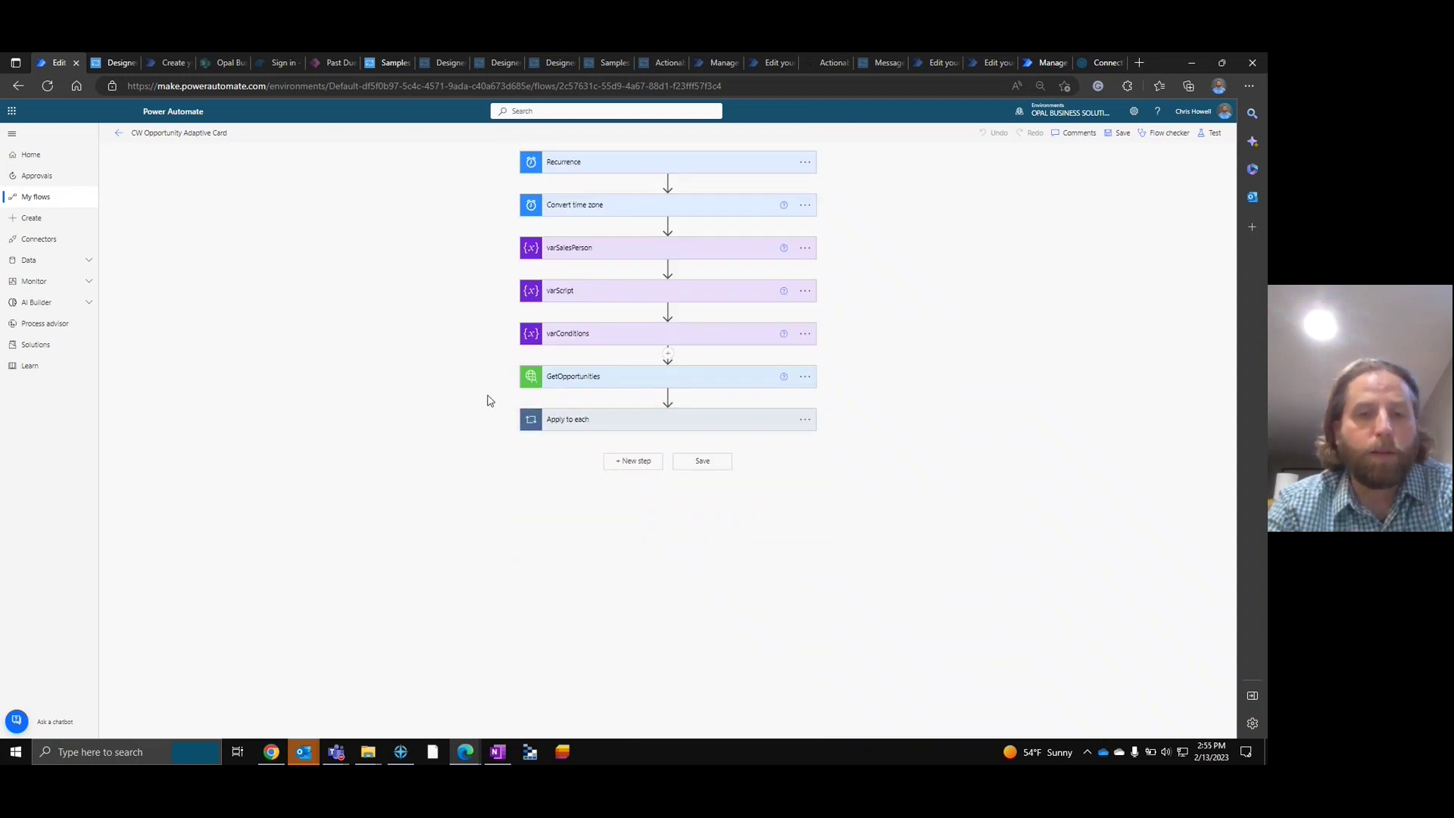
click(335, 751)
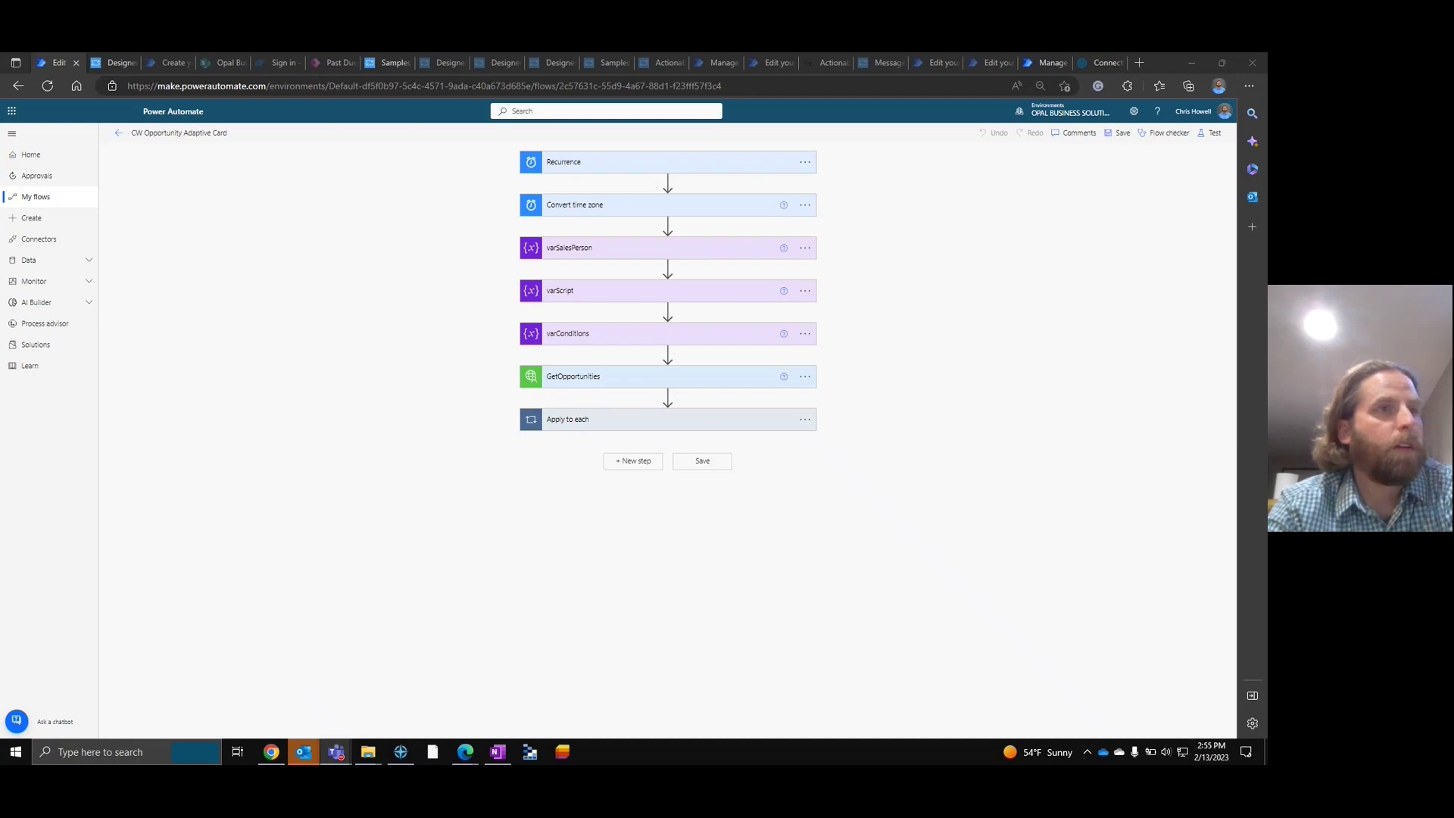
key(alt+Tab)
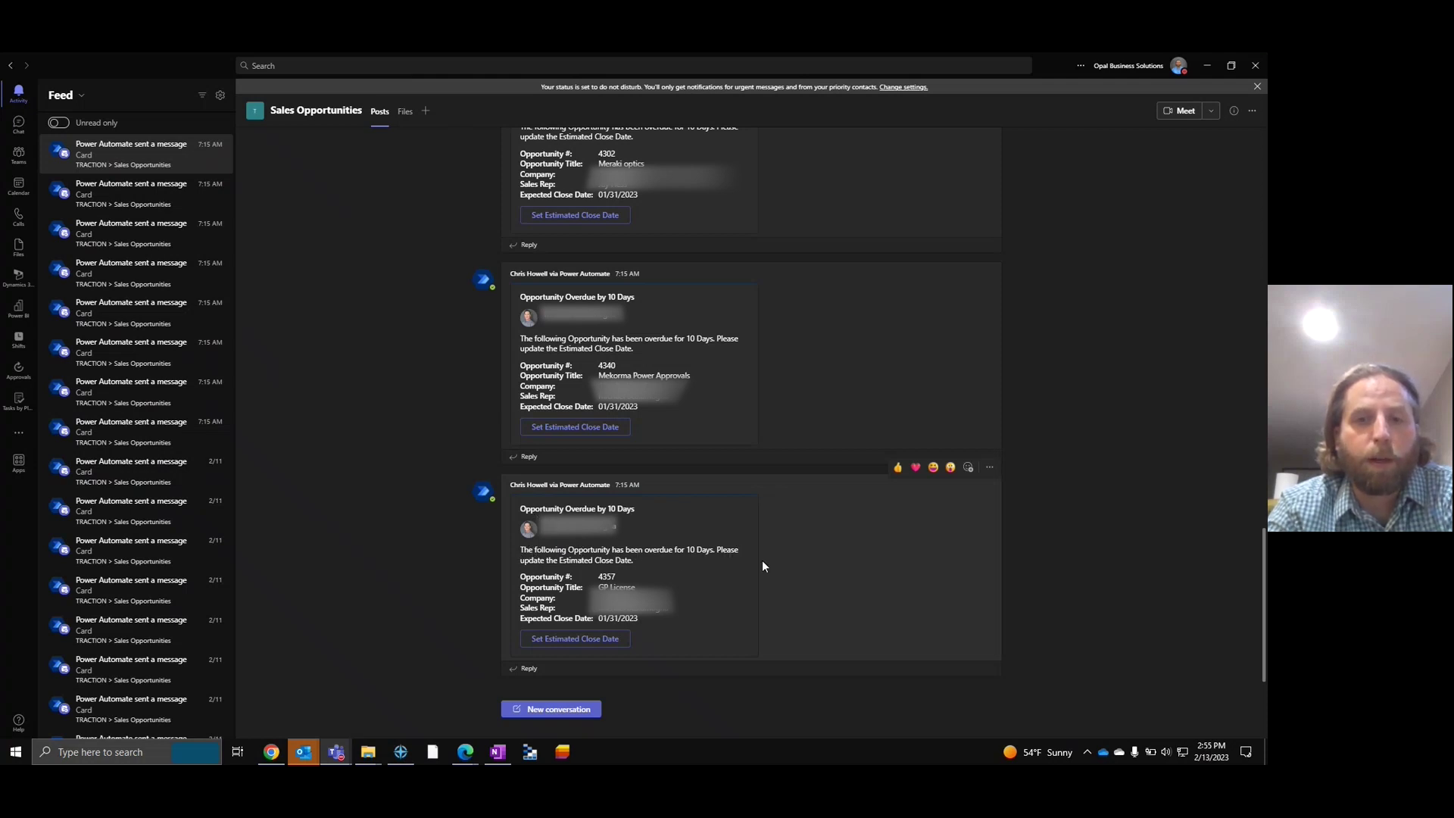
- Give the GP License opportunity a new estimated close date of Feb 17, 2023
click(581, 640)
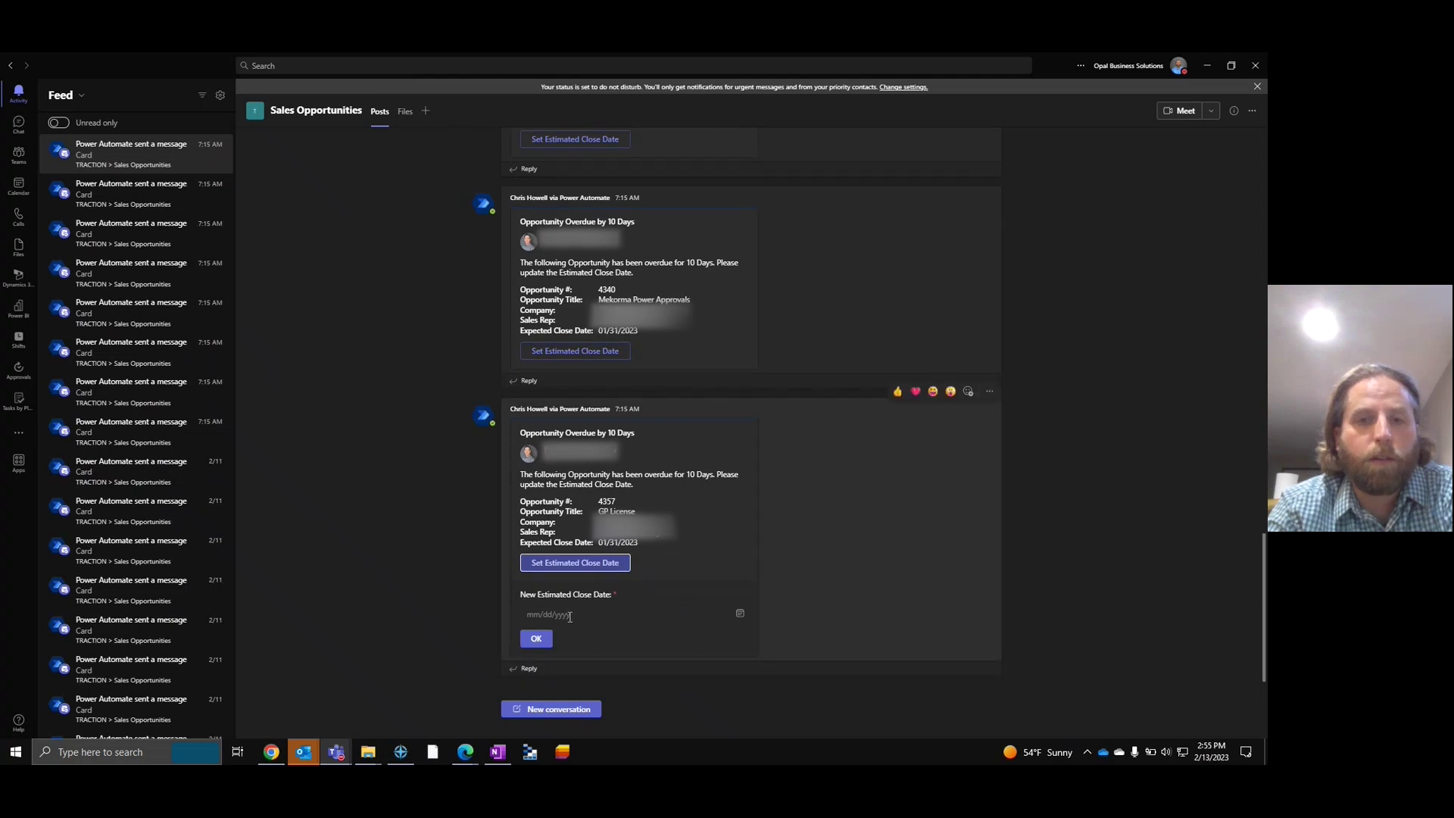
click(570, 616)
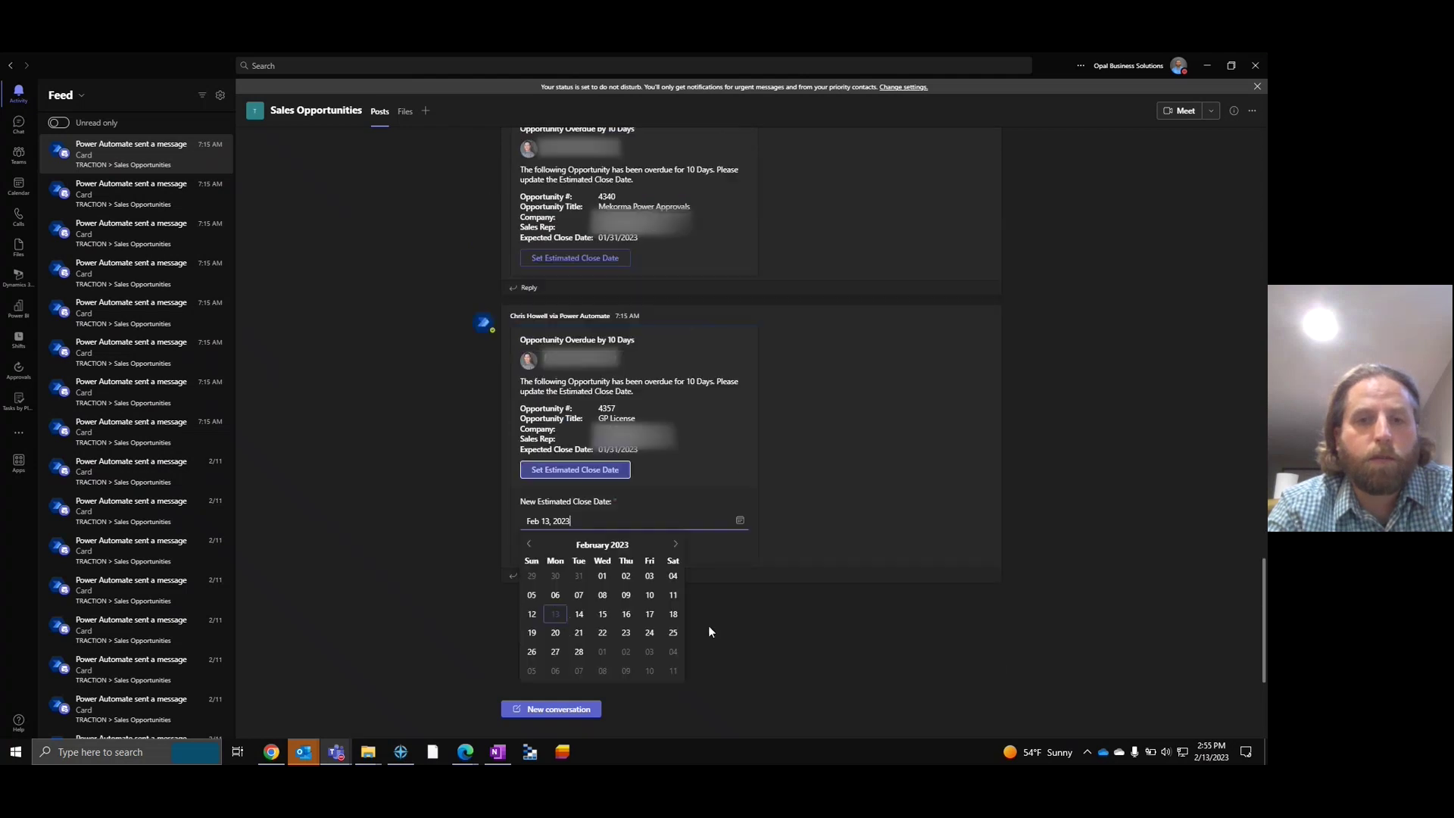
click(650, 615)
click(537, 641)
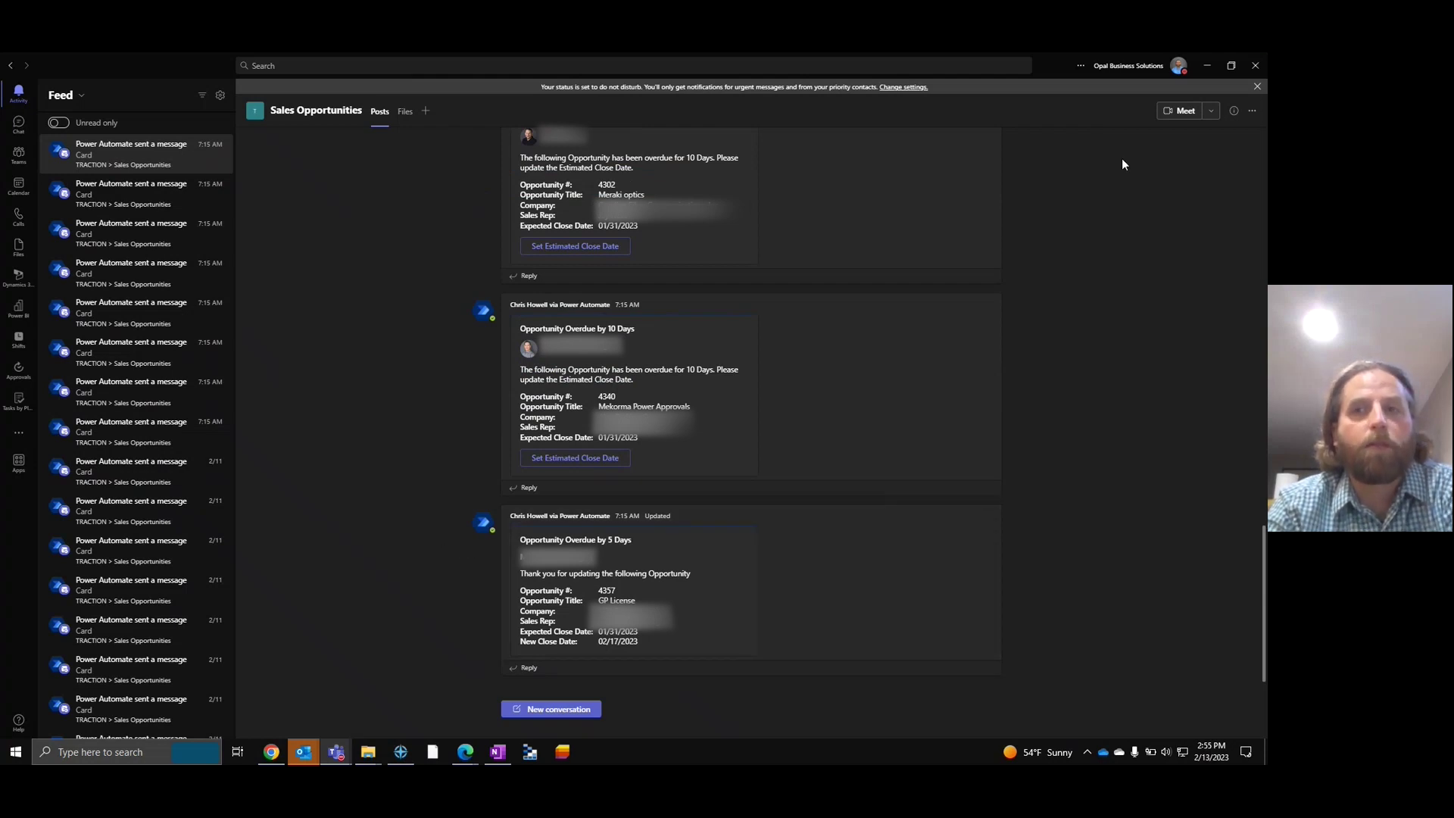
- Leave Teams and open the CW Opportunity Adaptive Card - Response flow for editing
click(1207, 70)
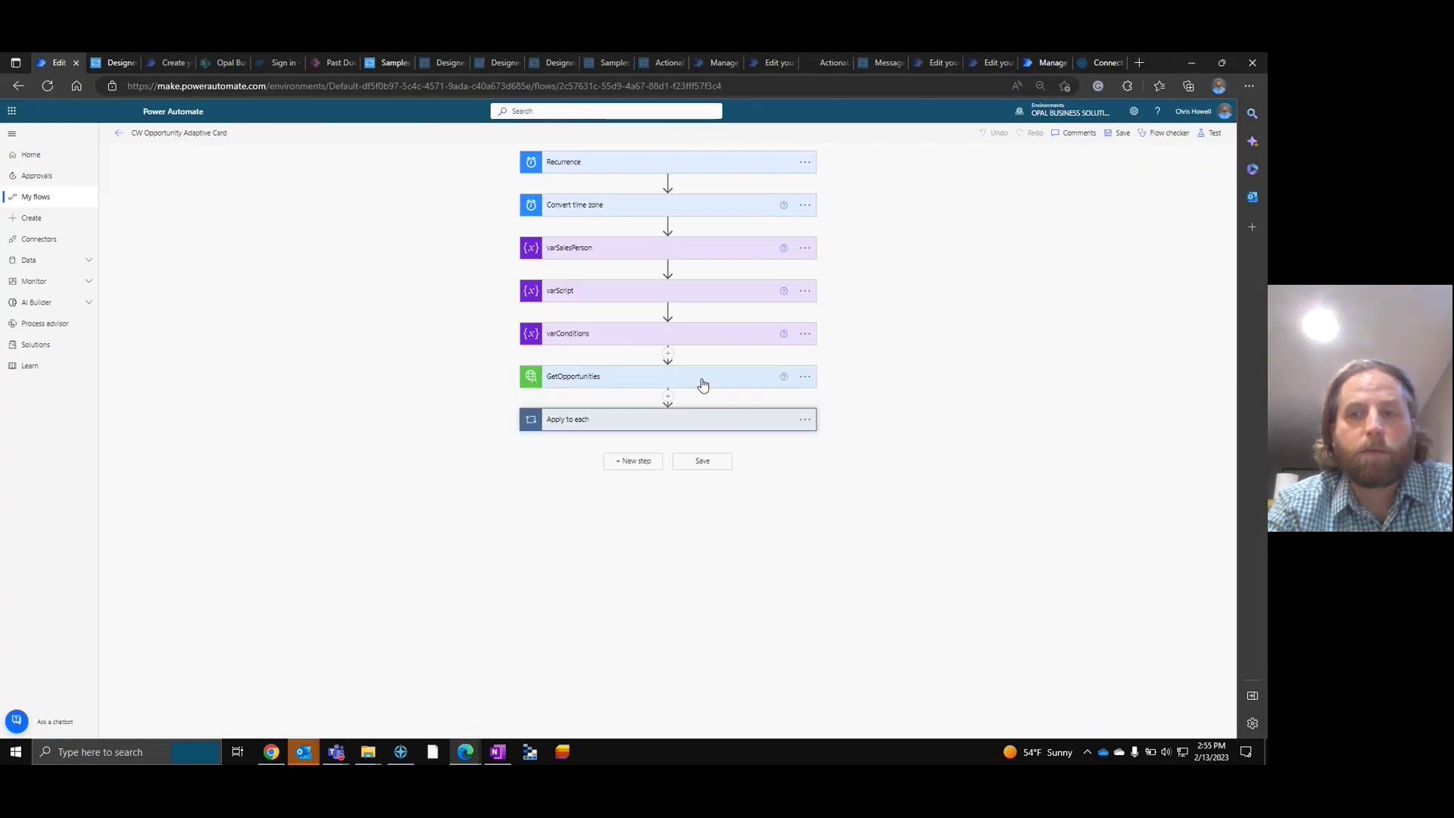
click(38, 199)
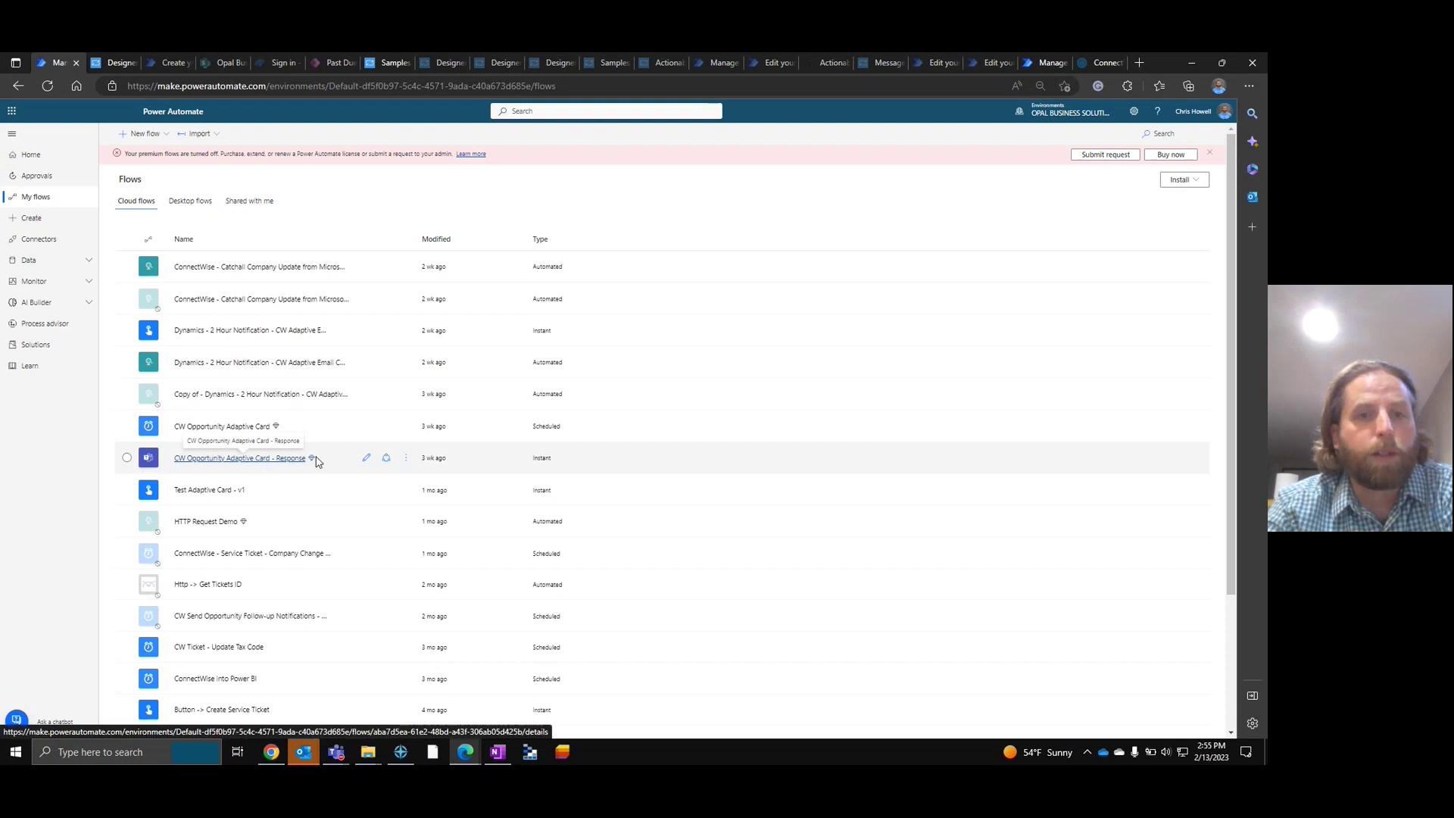
click(366, 459)
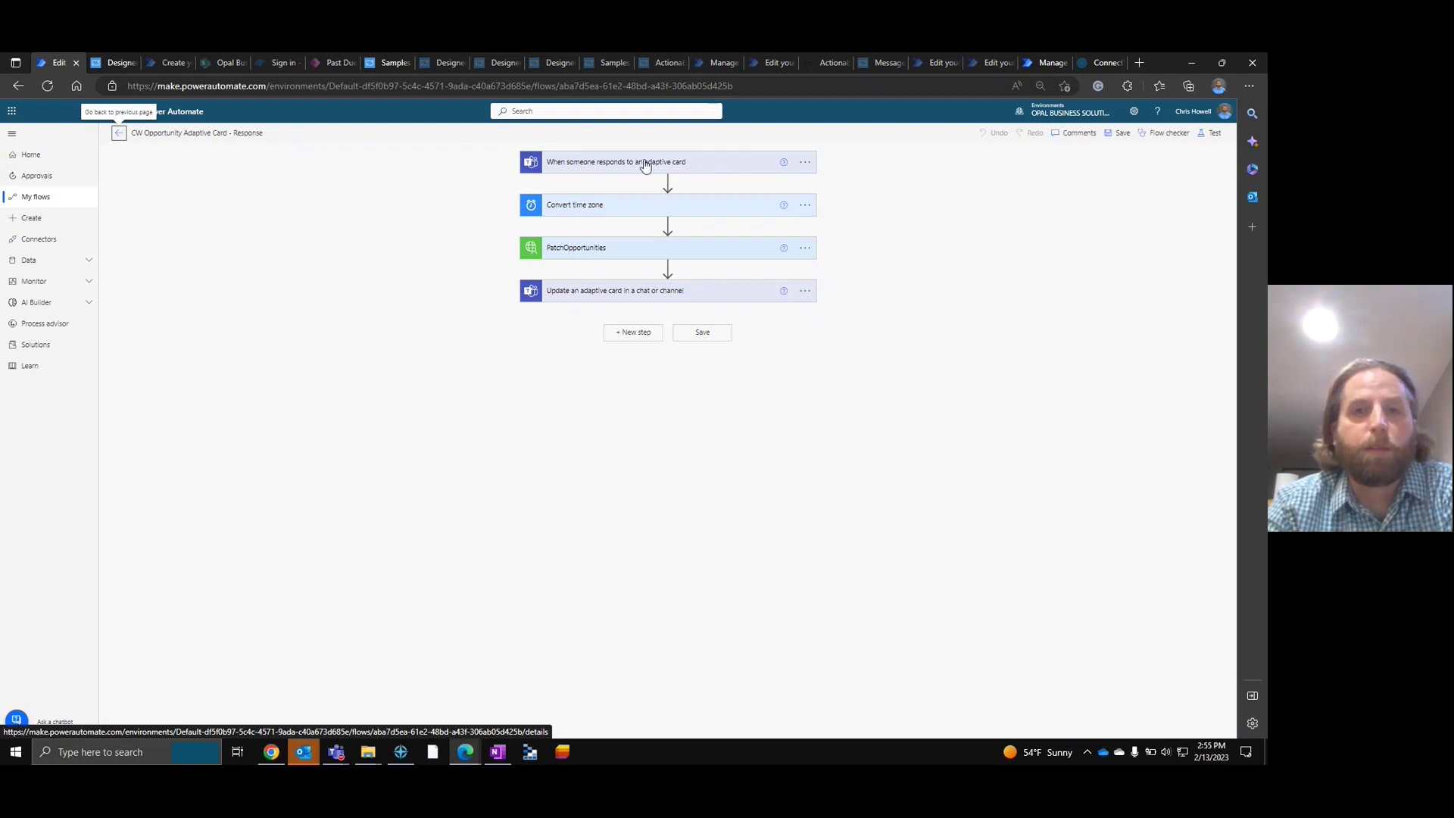
- Expand the response trigger, select its Card Type Id value, then go back to My flows
click(561, 170)
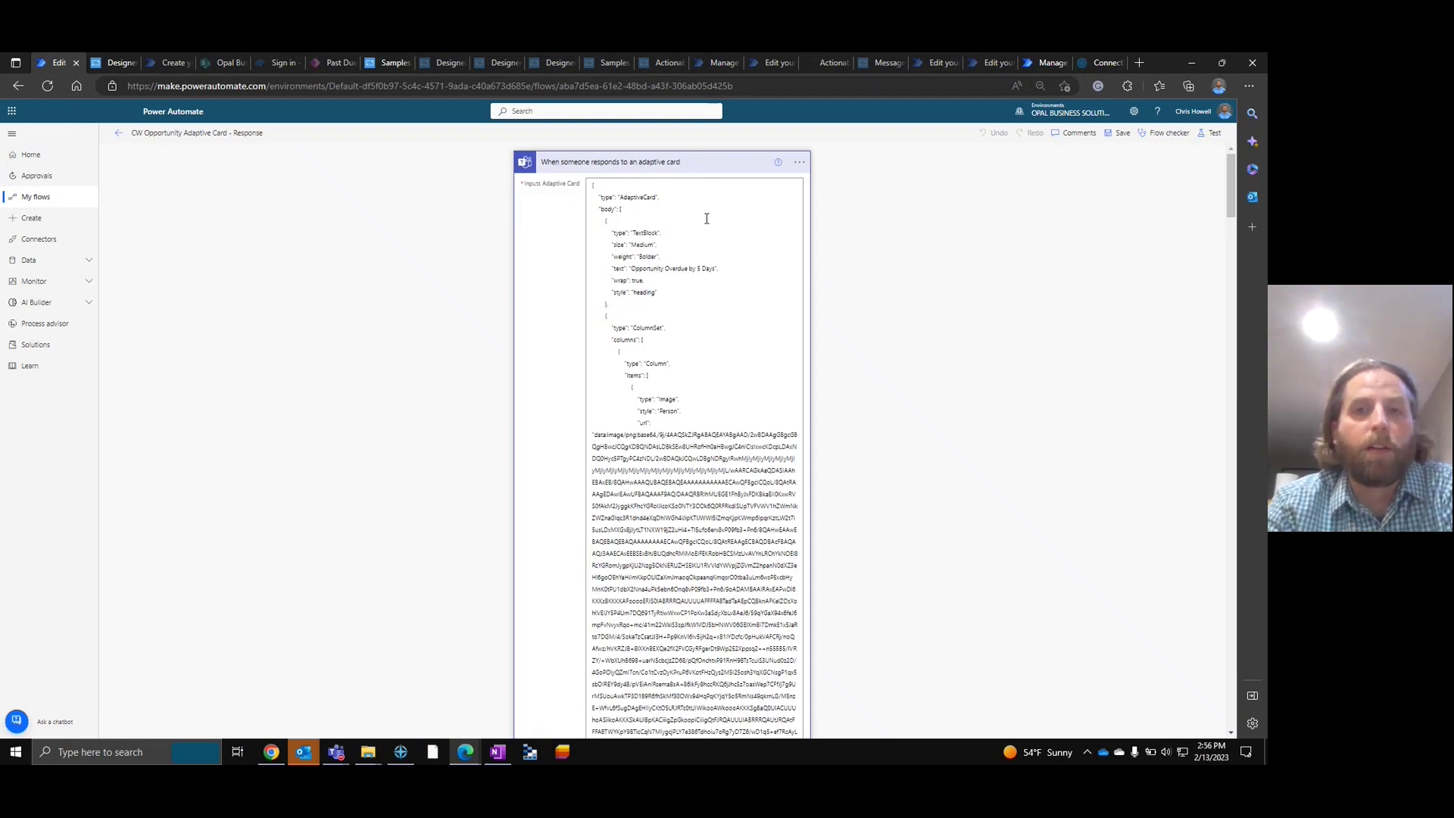
scroll(698, 303, down, 15)
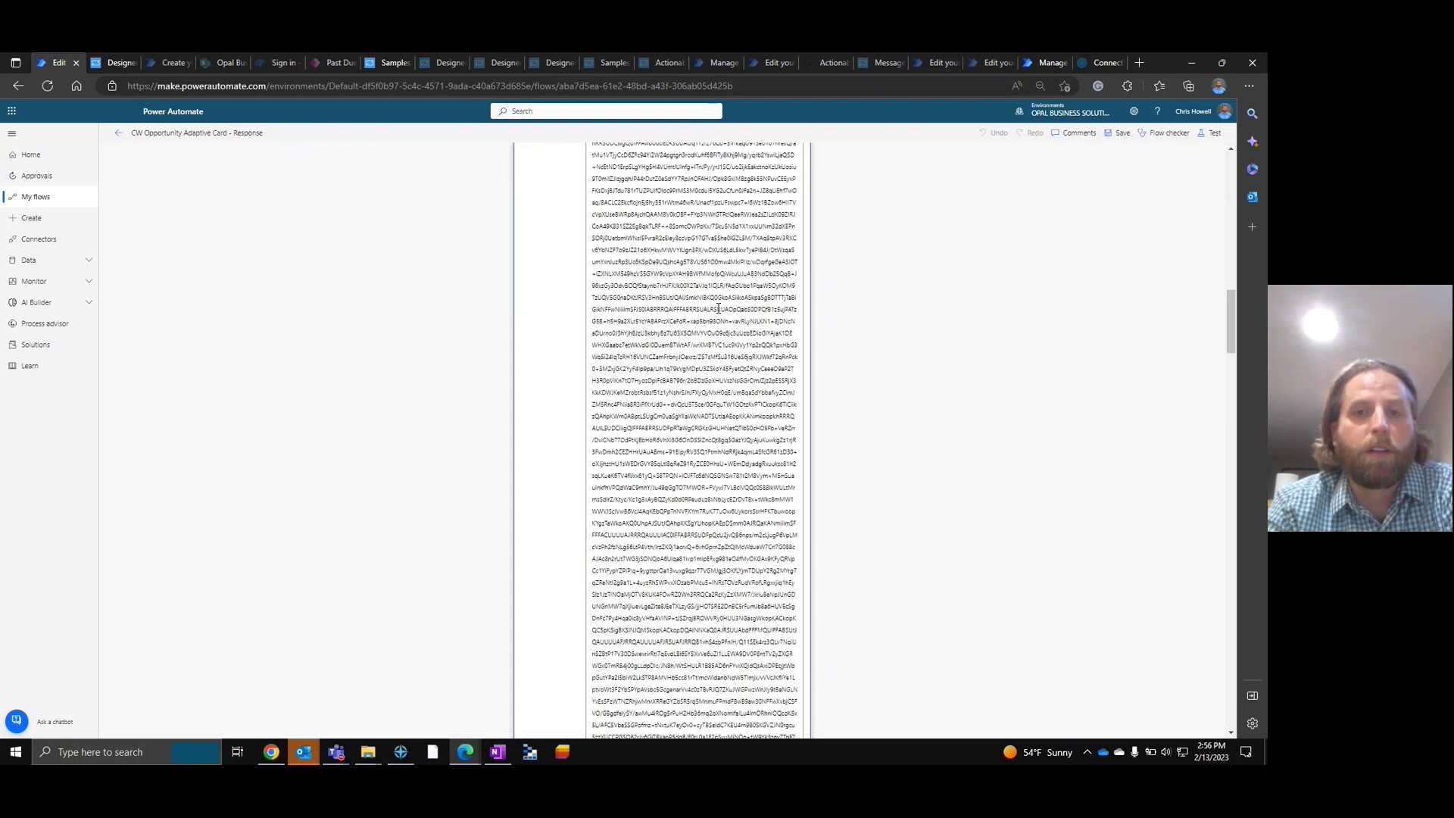
scroll(718, 308, down, 15)
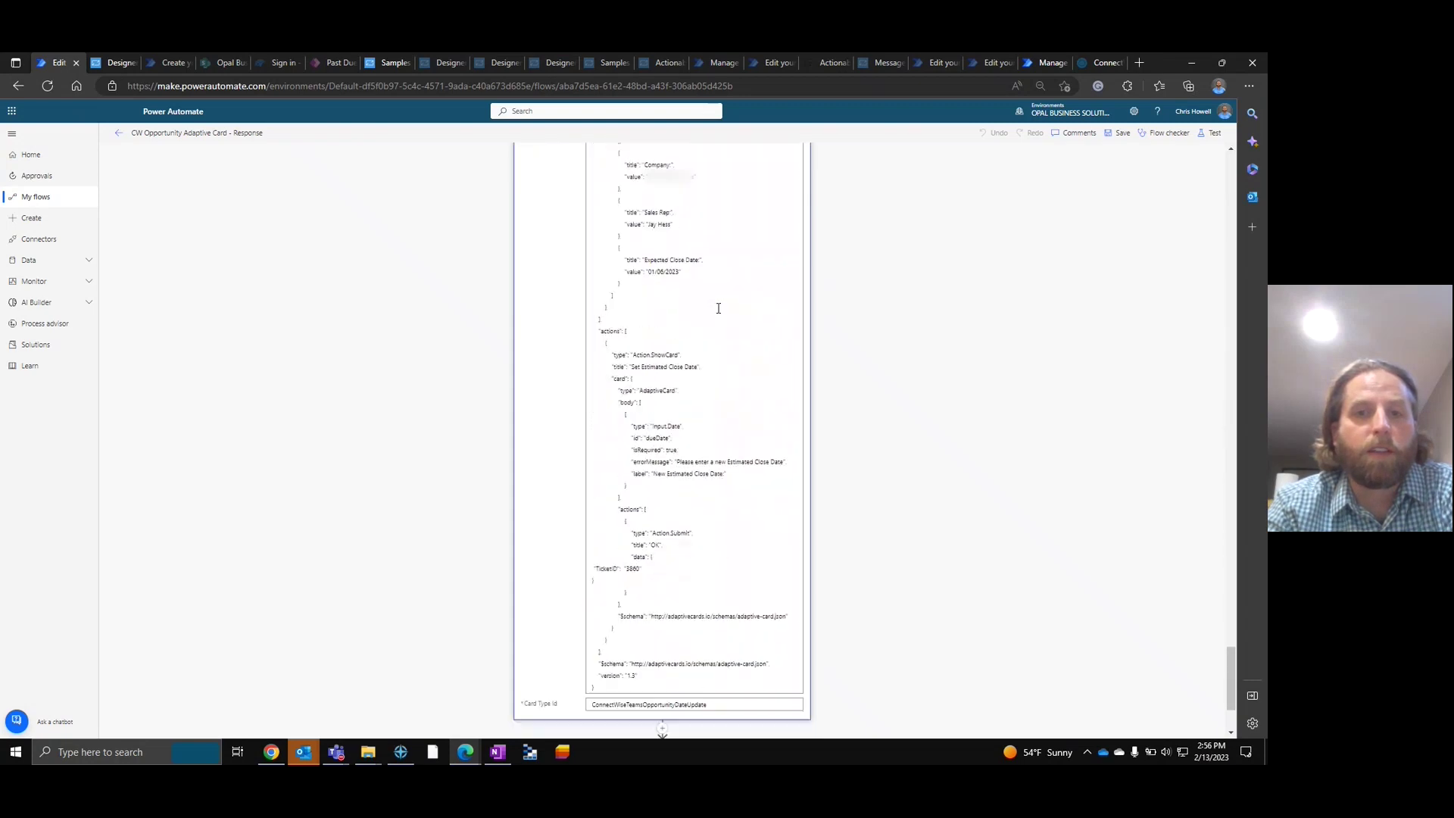
scroll(718, 308, down, 1)
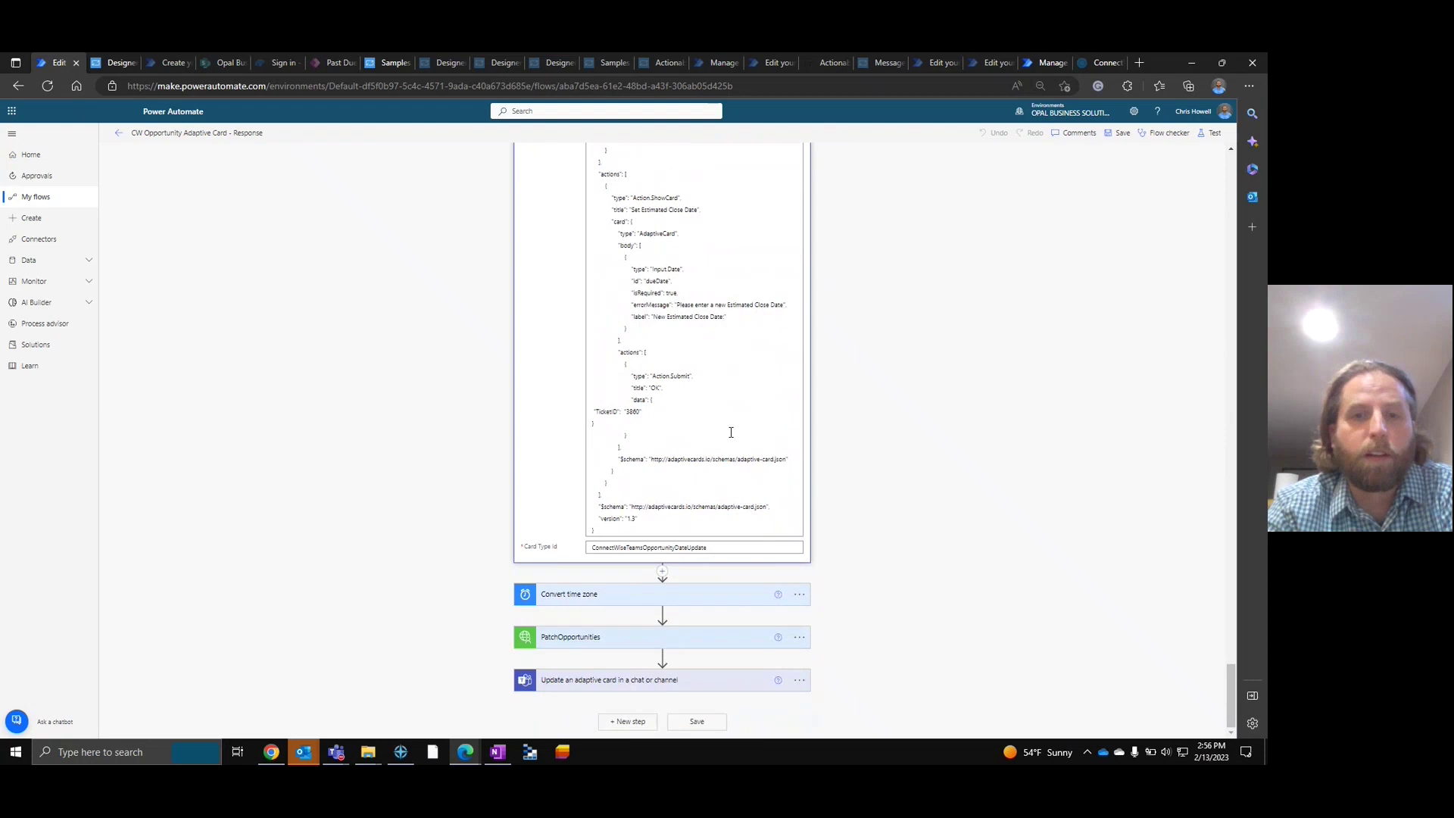
drag(596, 550, 724, 561)
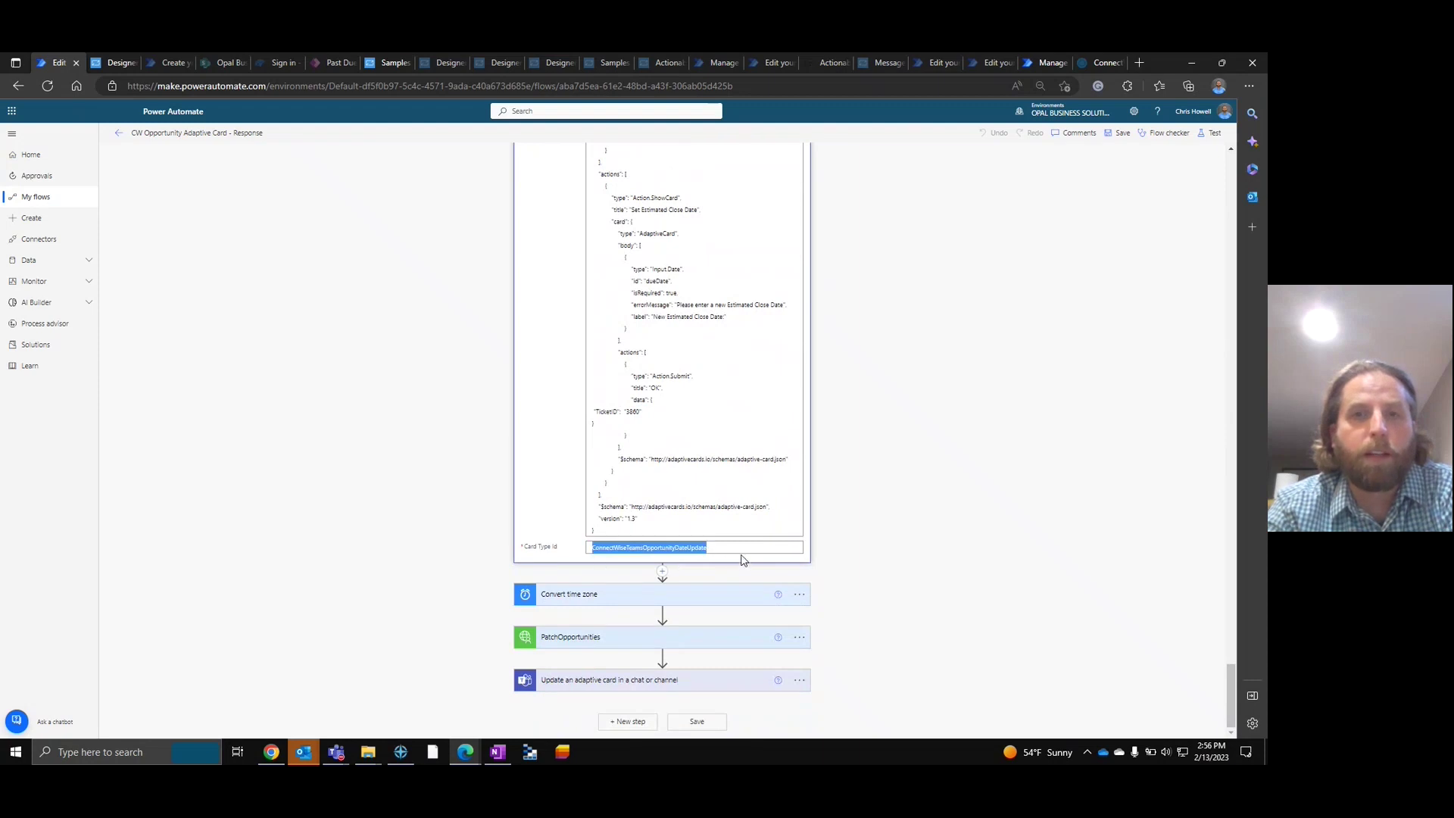
click(38, 198)
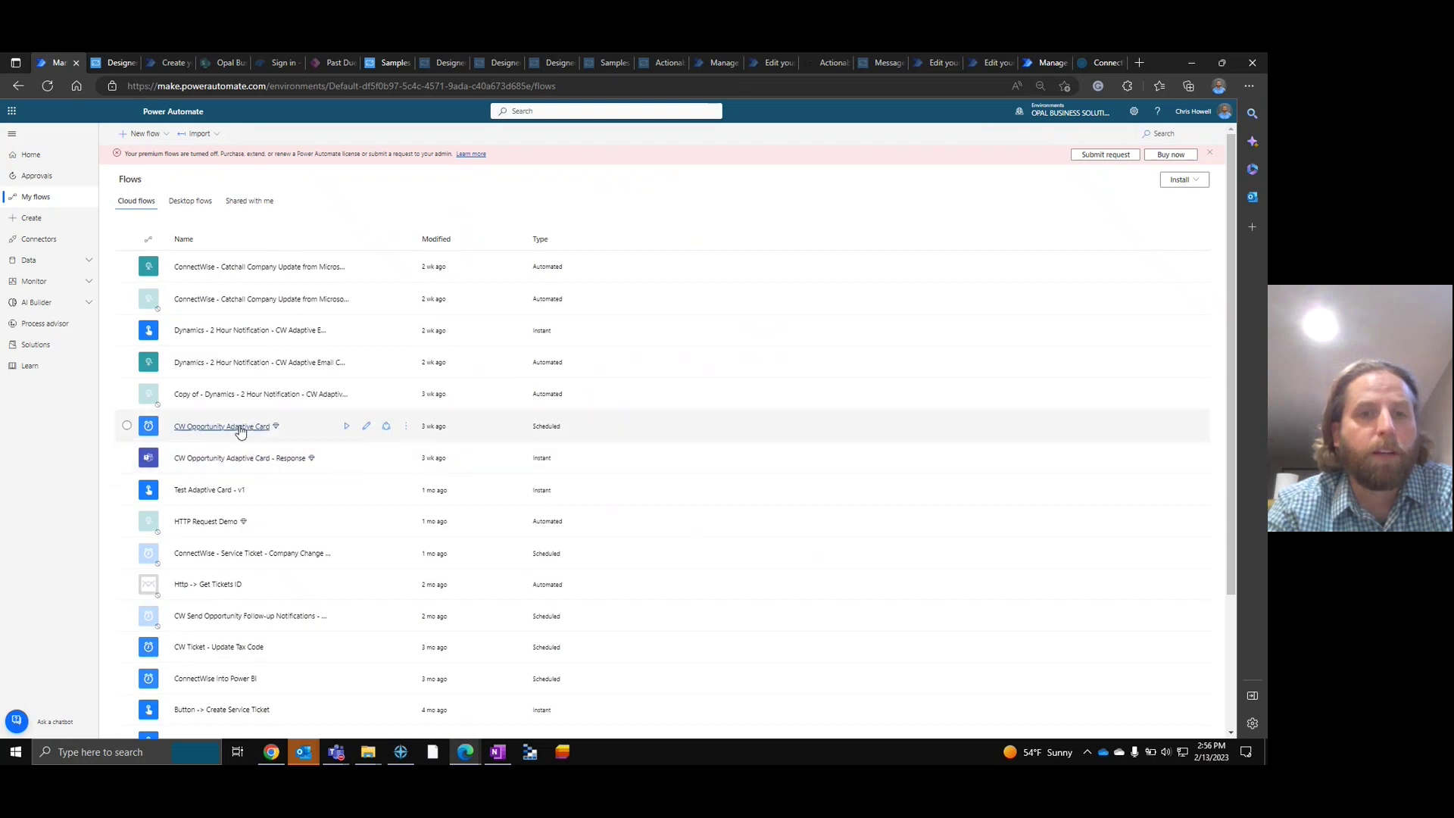
- Check the Post adaptive card step's Card Type ID, ConnectWiseTeamsOpportunityDateUpdate, in the CW Opportunity Adaptive Card flow
click(366, 425)
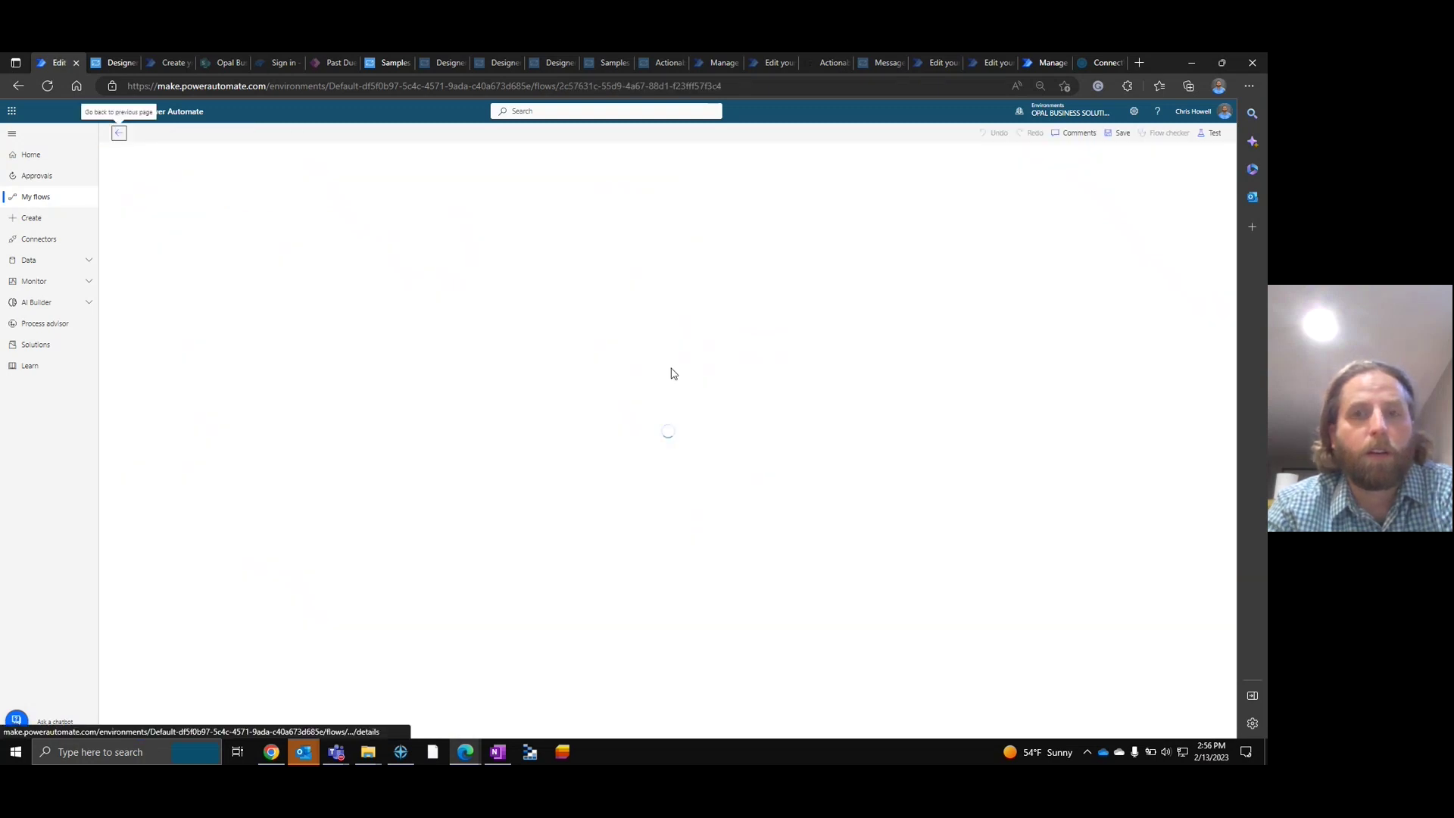
click(624, 426)
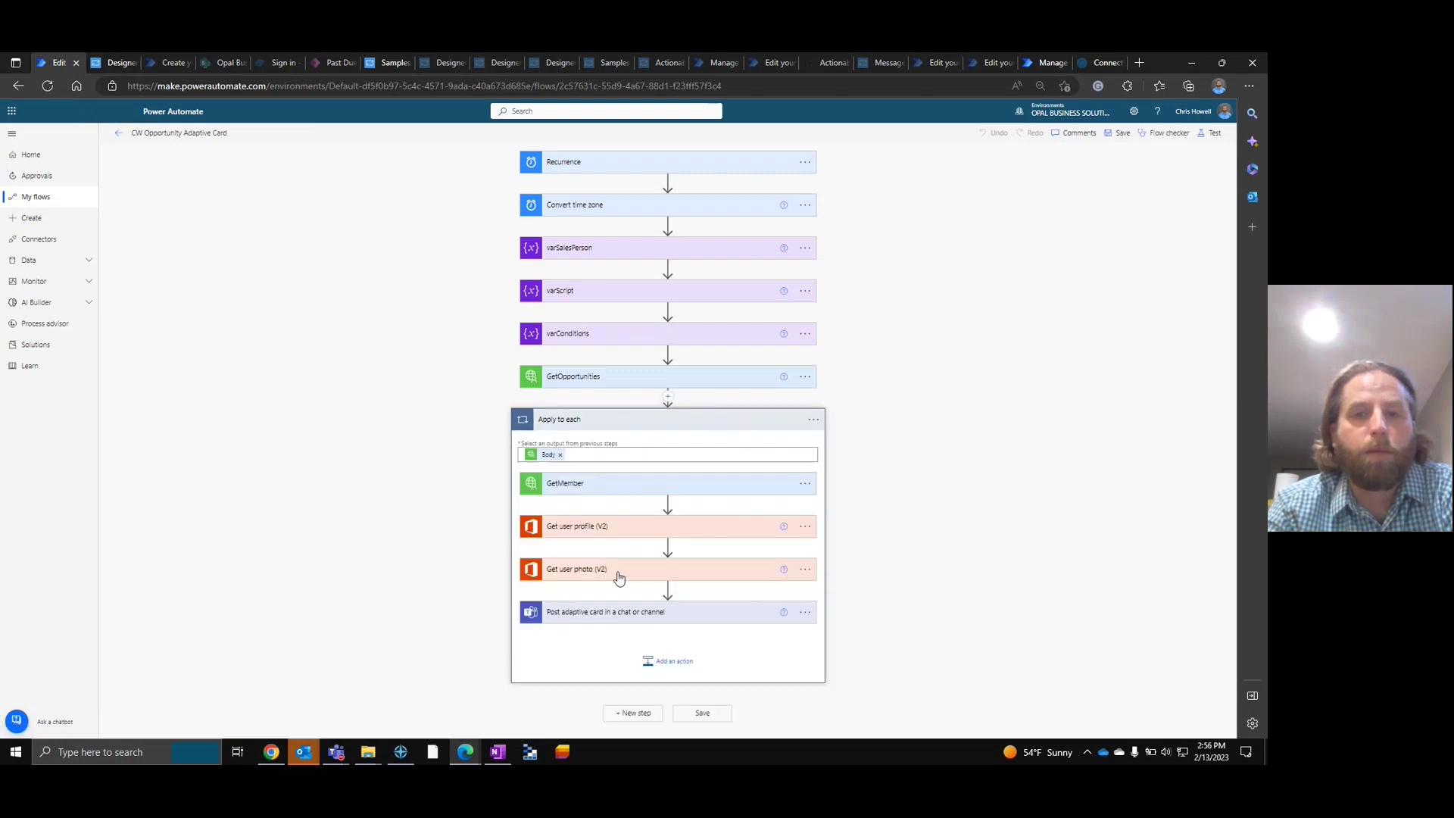
click(618, 612)
scroll(761, 553, down, 15)
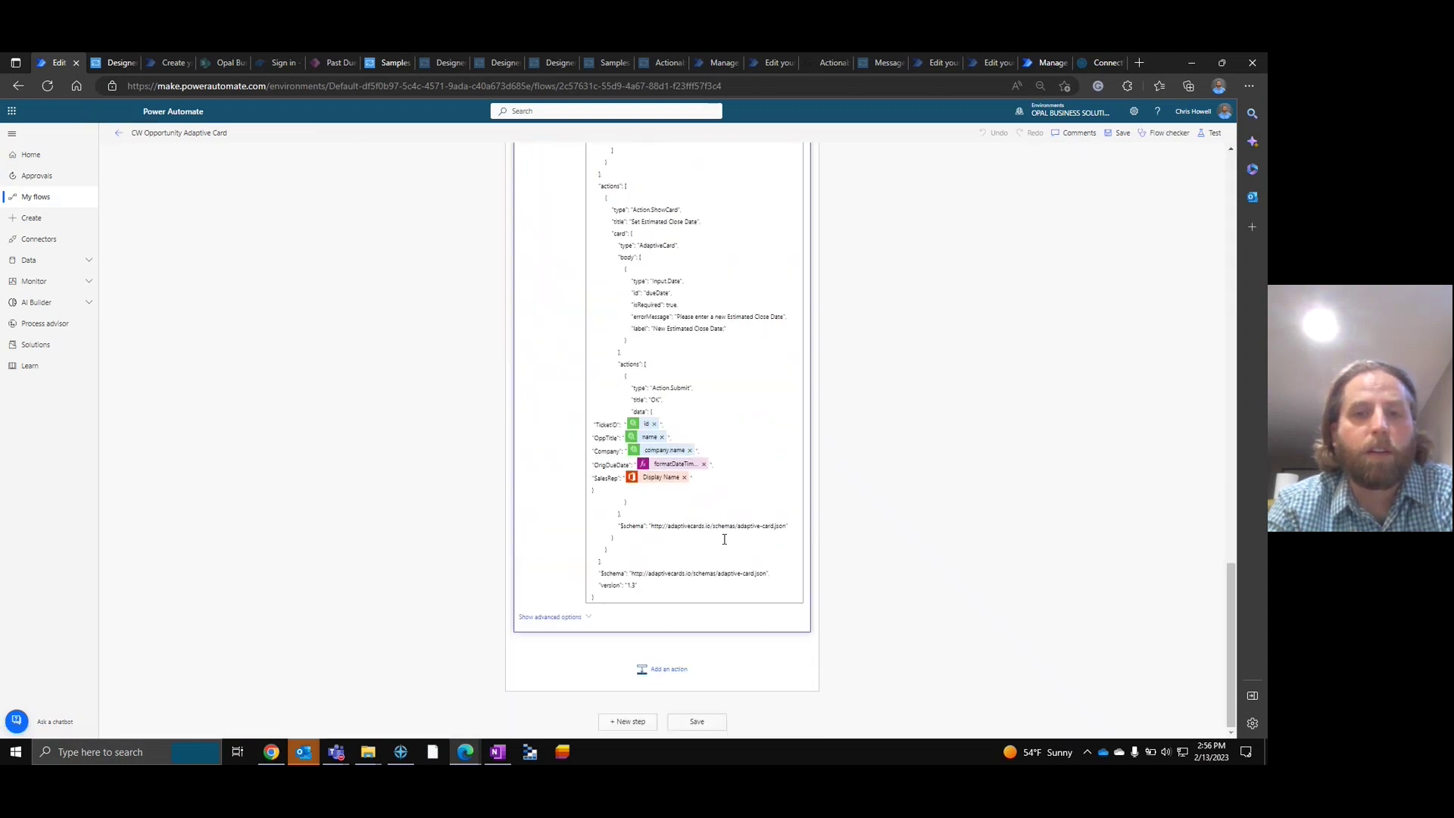
click(589, 618)
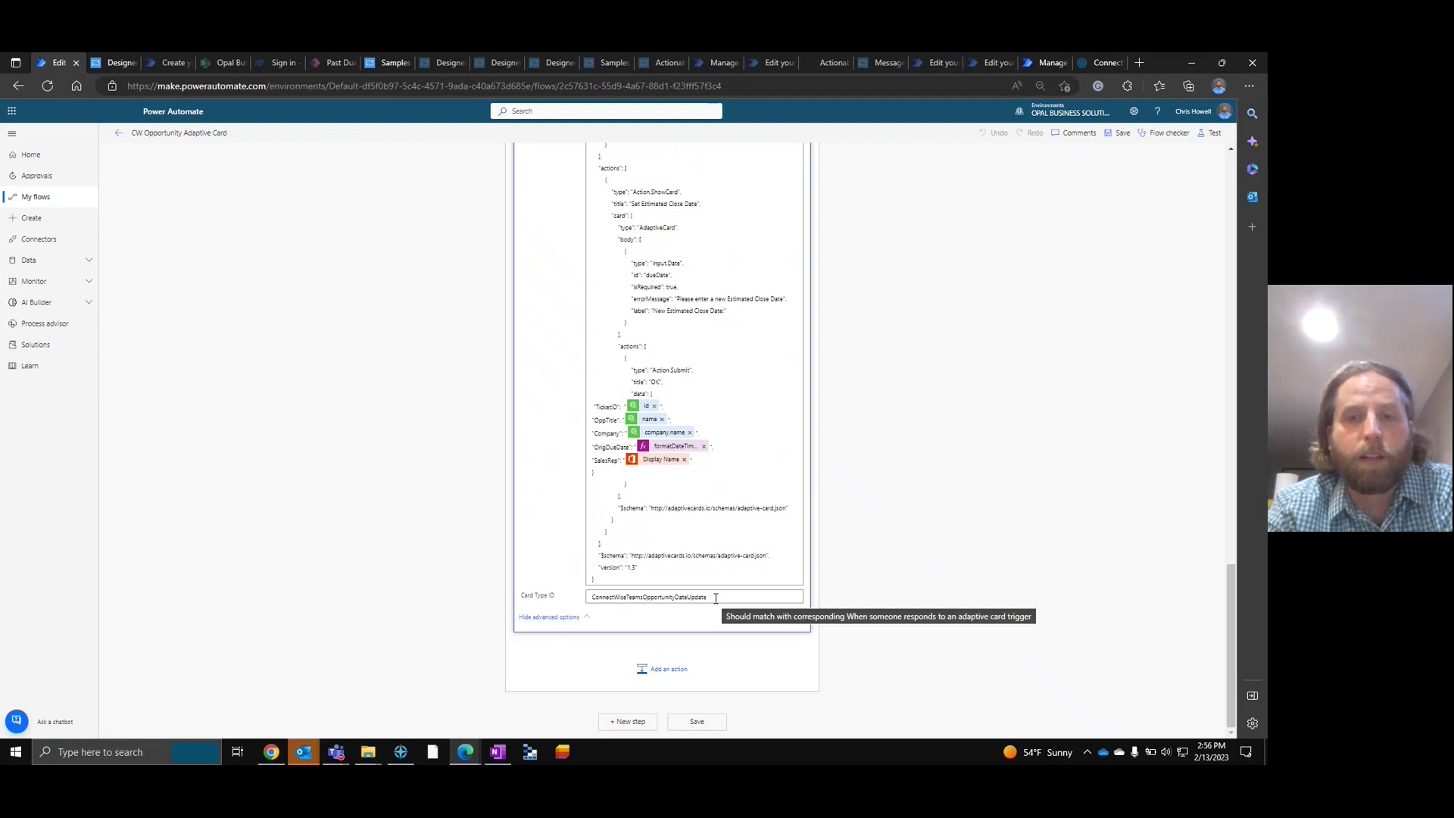
drag(714, 598, 526, 598)
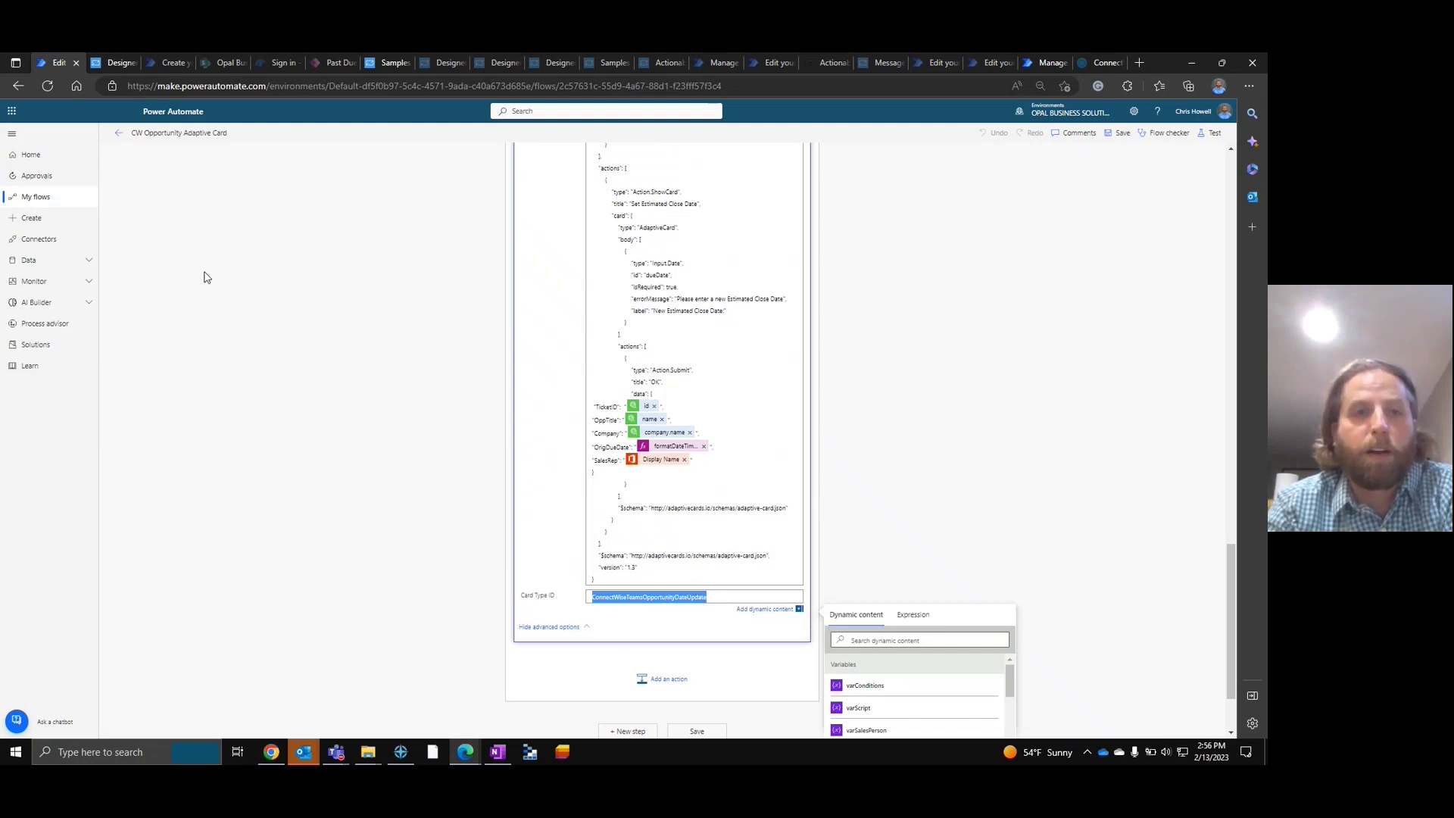
click(34, 197)
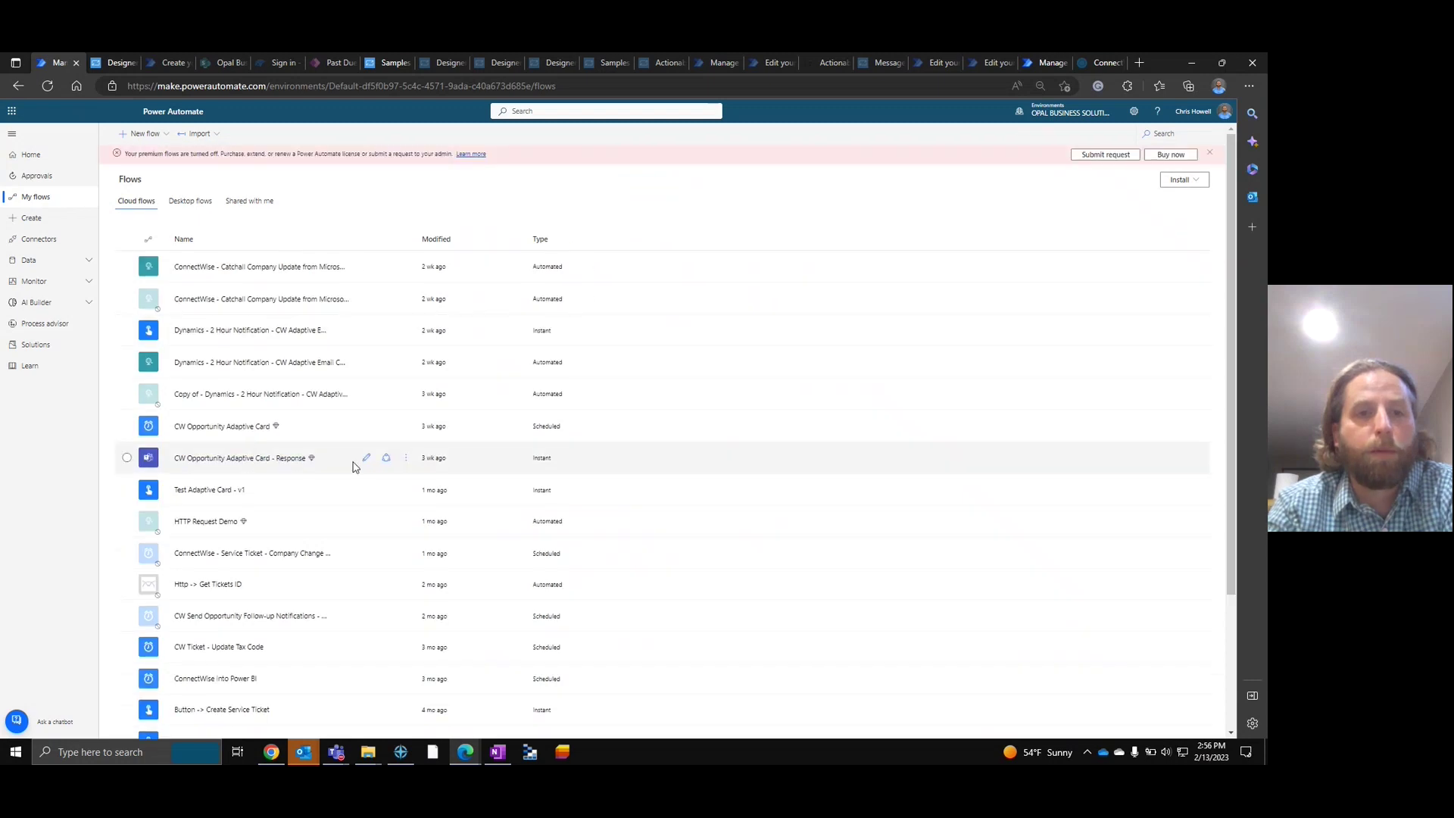
click(367, 458)
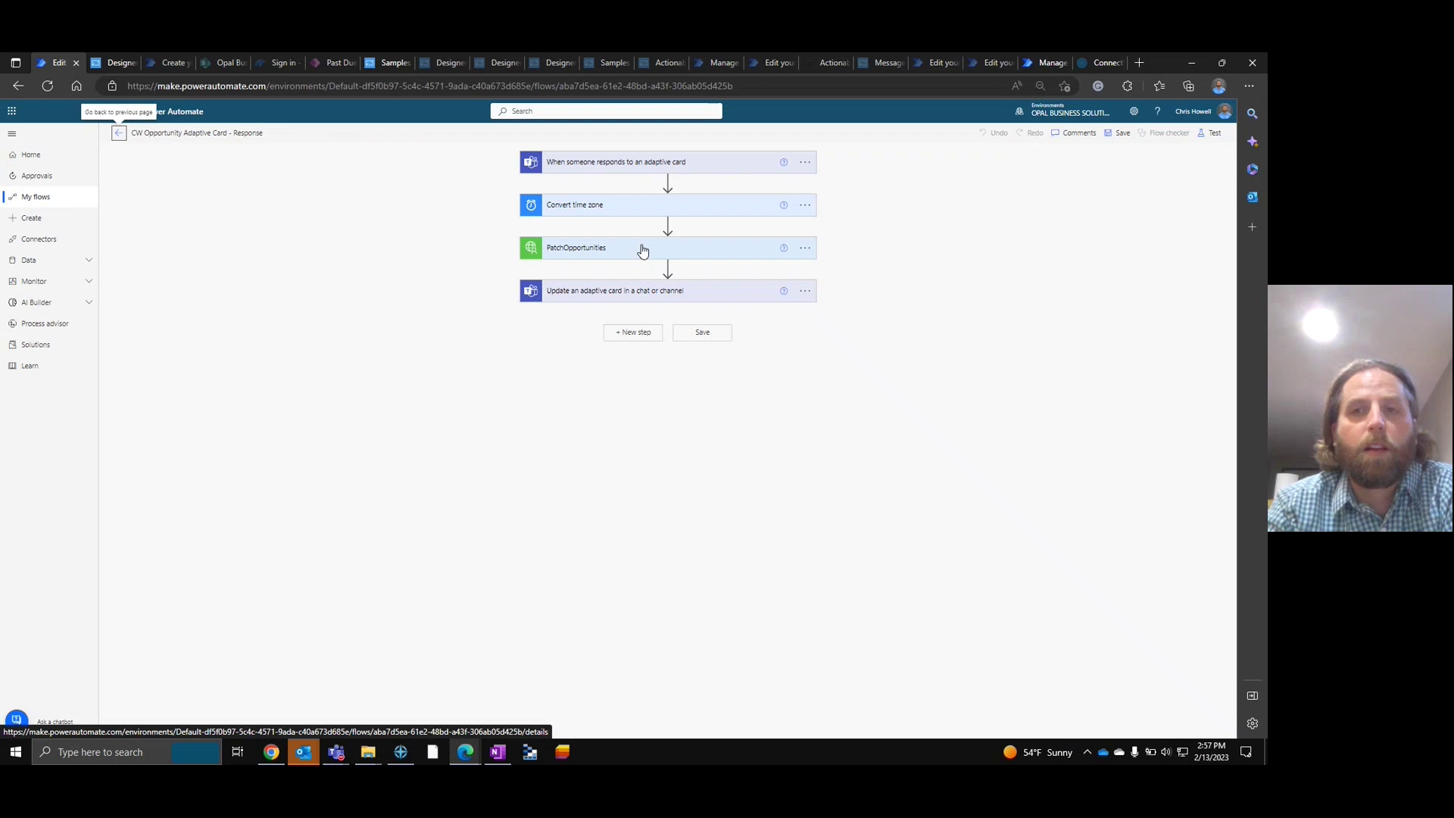
click(652, 165)
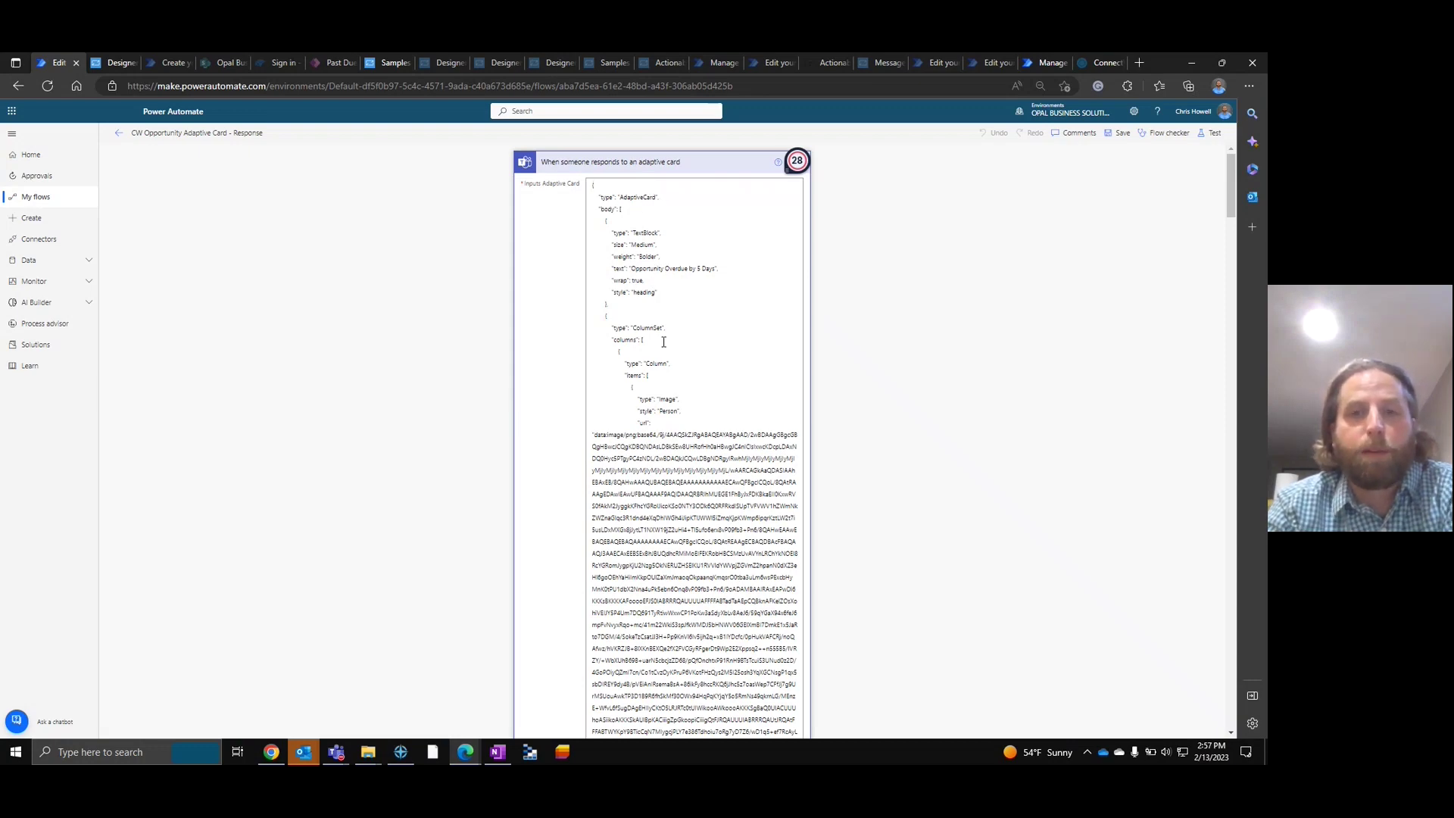
scroll(664, 342, down, 15)
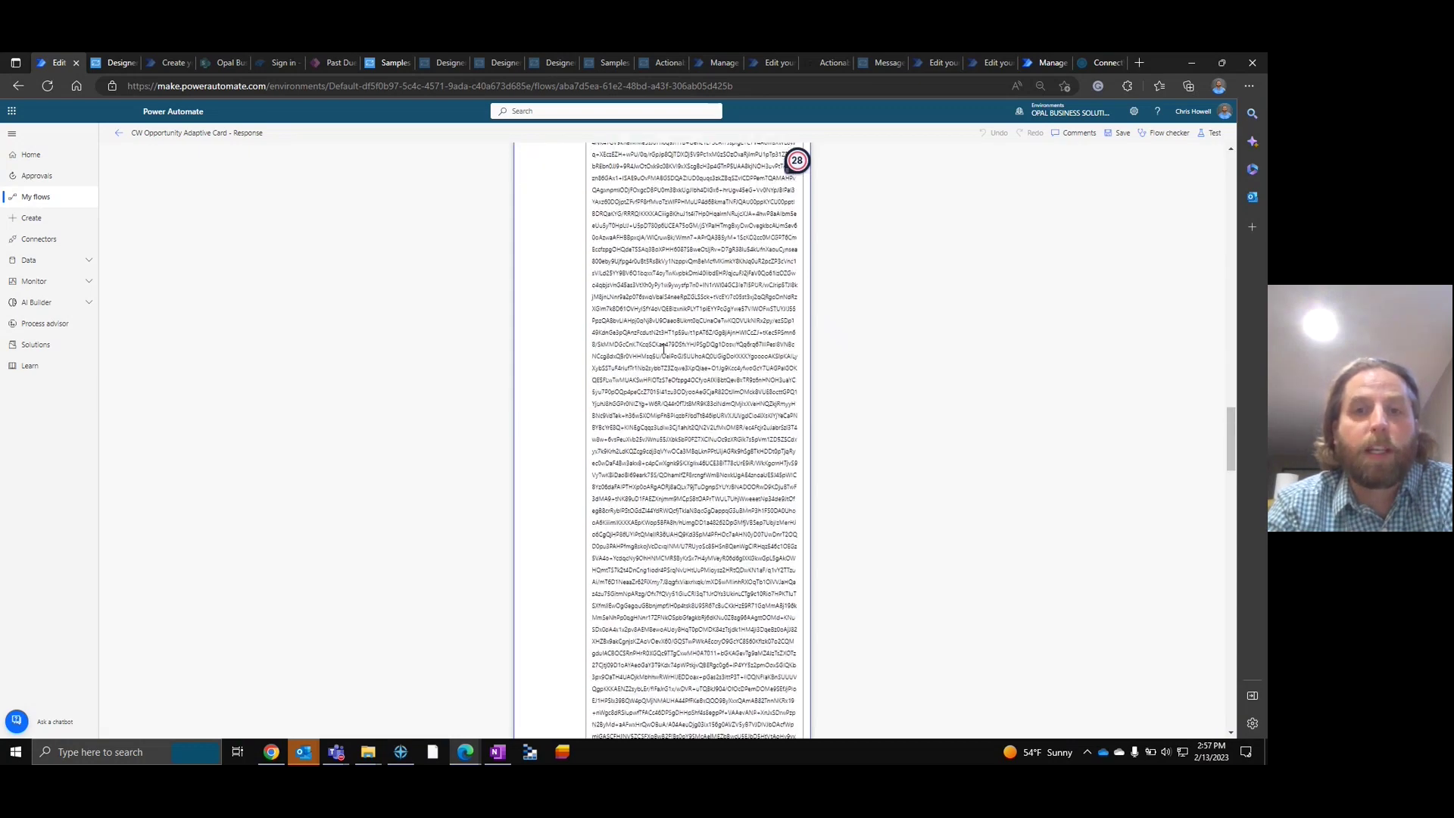
scroll(651, 372, down, 10)
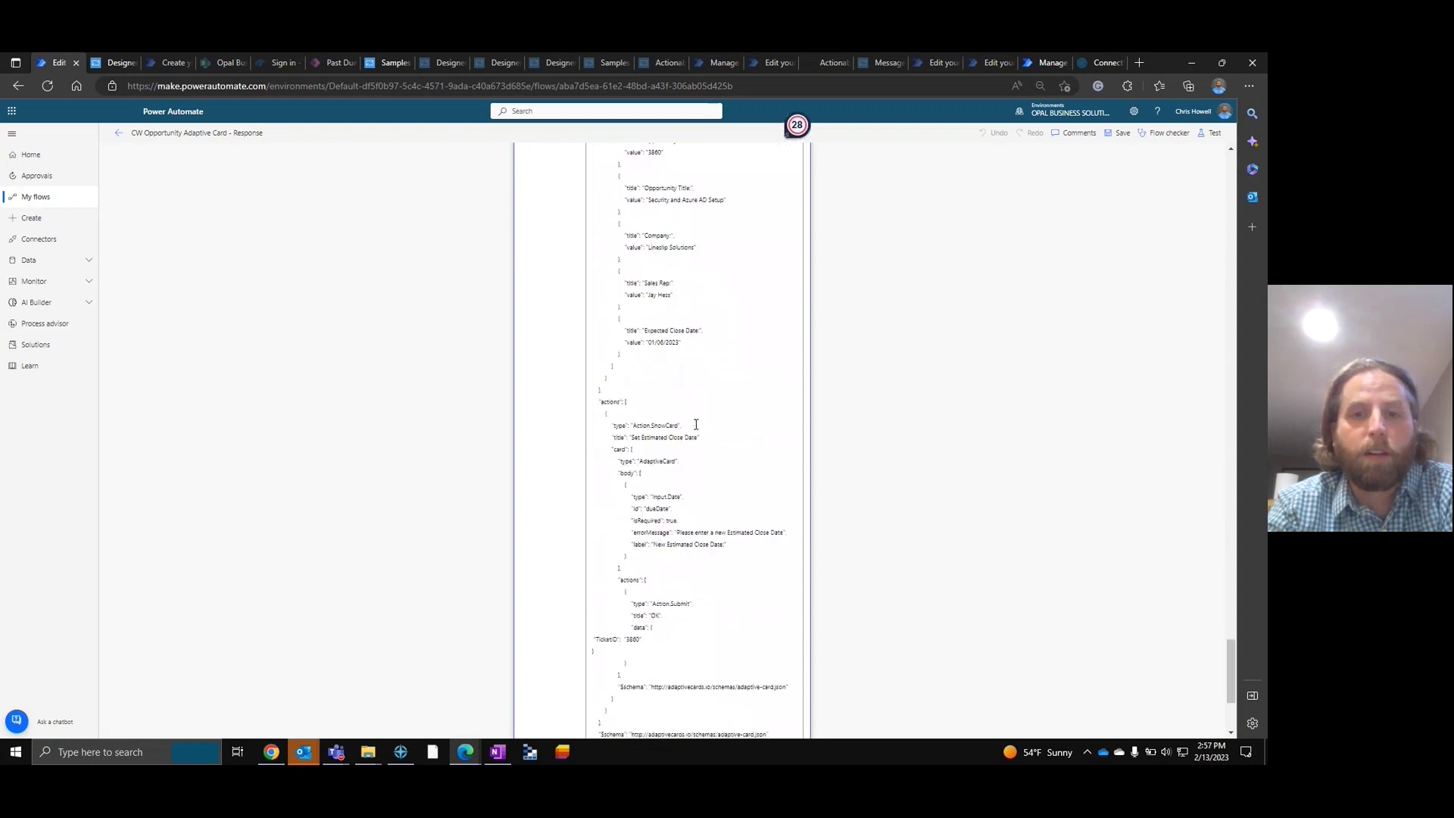
scroll(712, 462, down, 3)
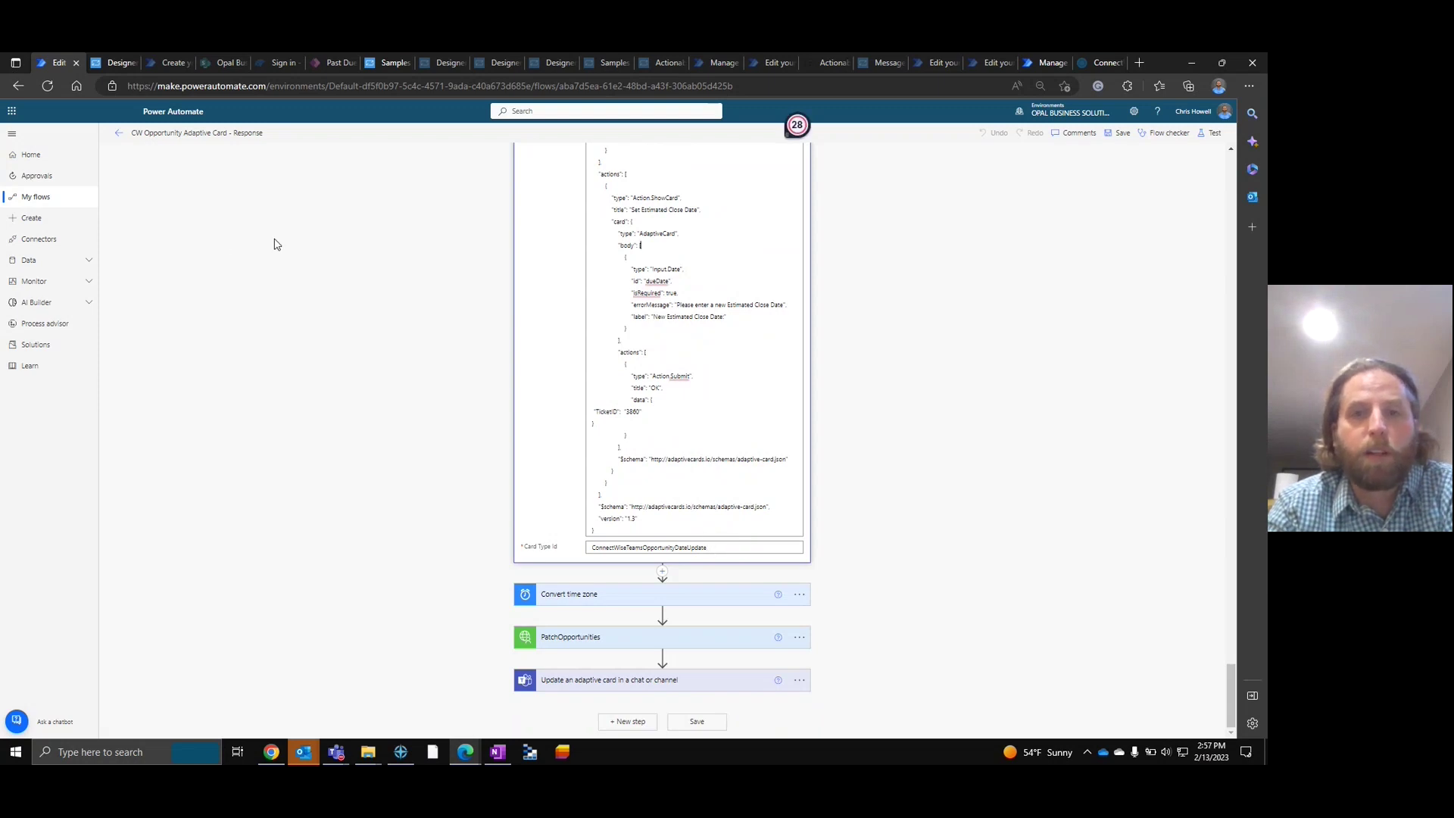
scroll(692, 341, up, 5)
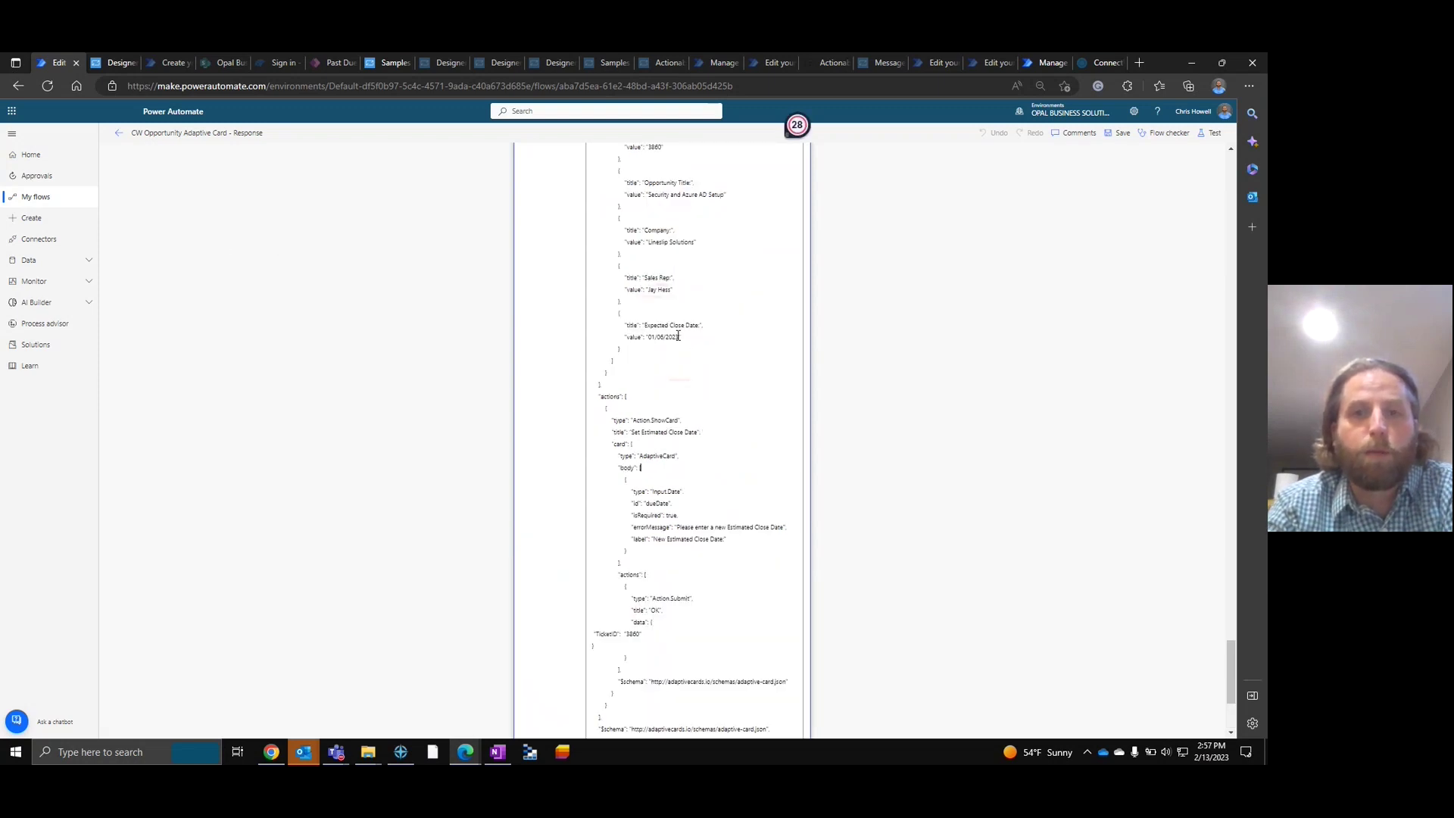
click(42, 196)
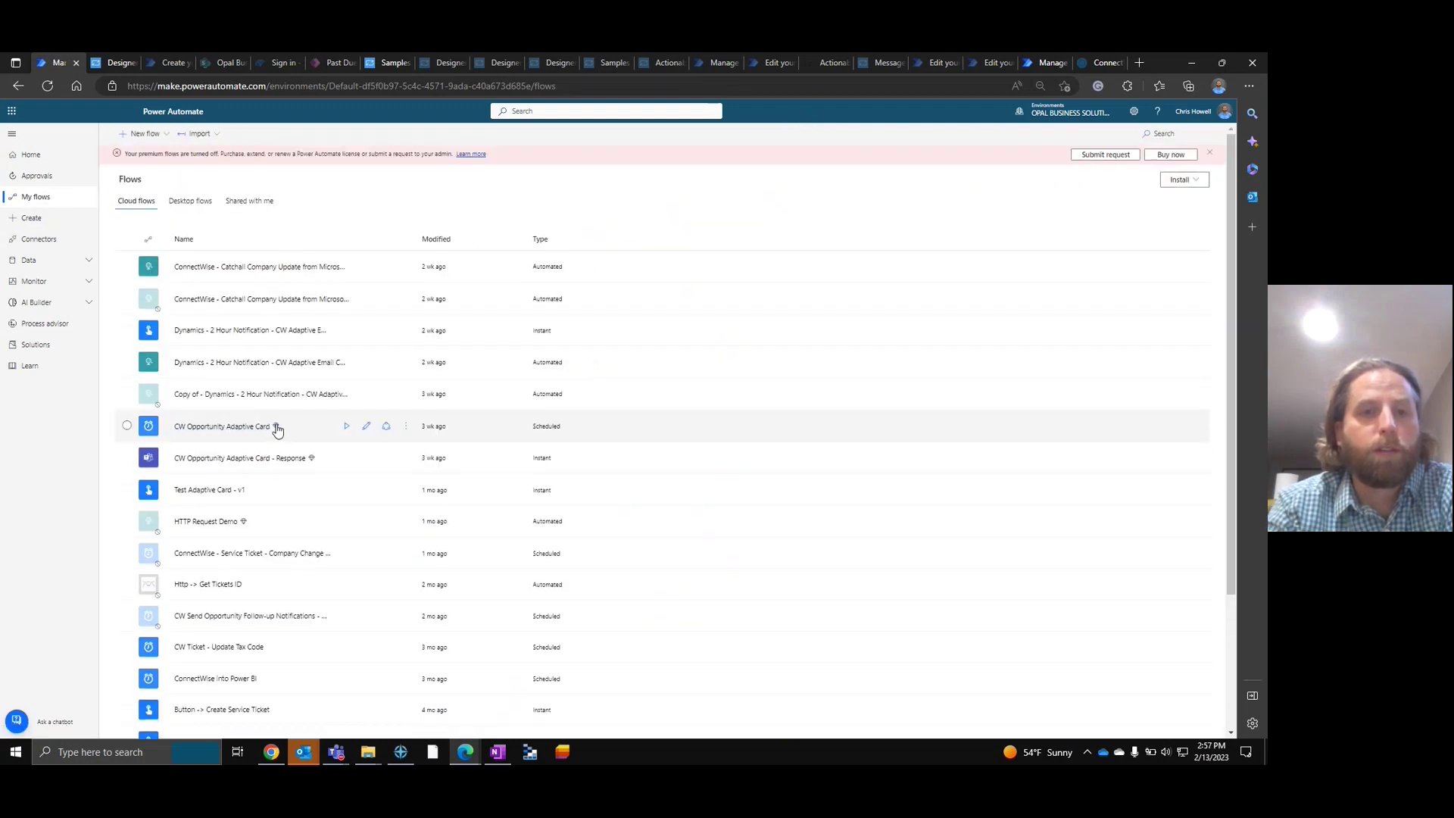
- Open the 2/13/2023 7:15 AM run and expand Apply to each and Post adaptive card
click(253, 427)
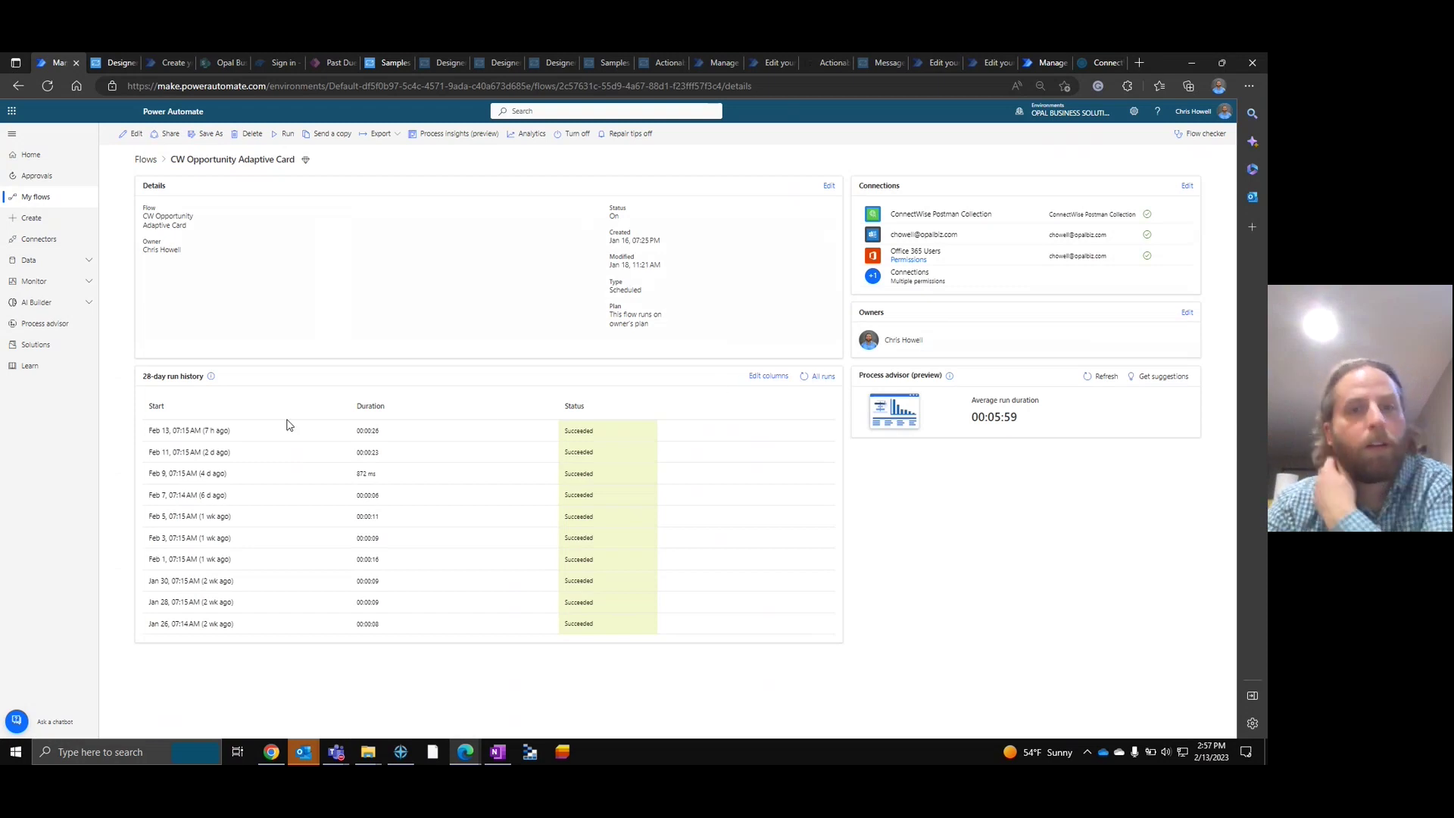
click(203, 431)
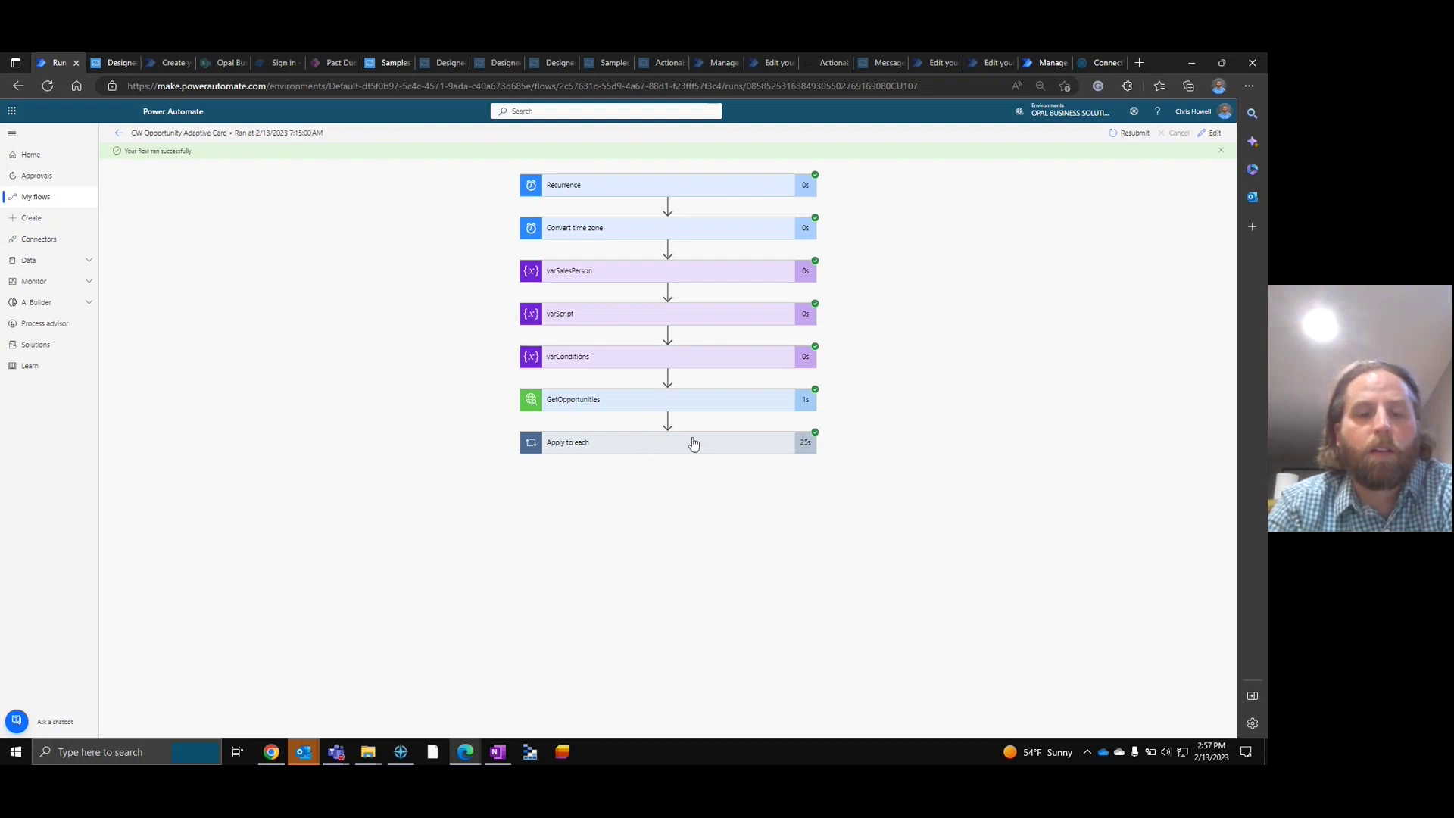
click(692, 446)
click(646, 622)
scroll(884, 552, down, 3)
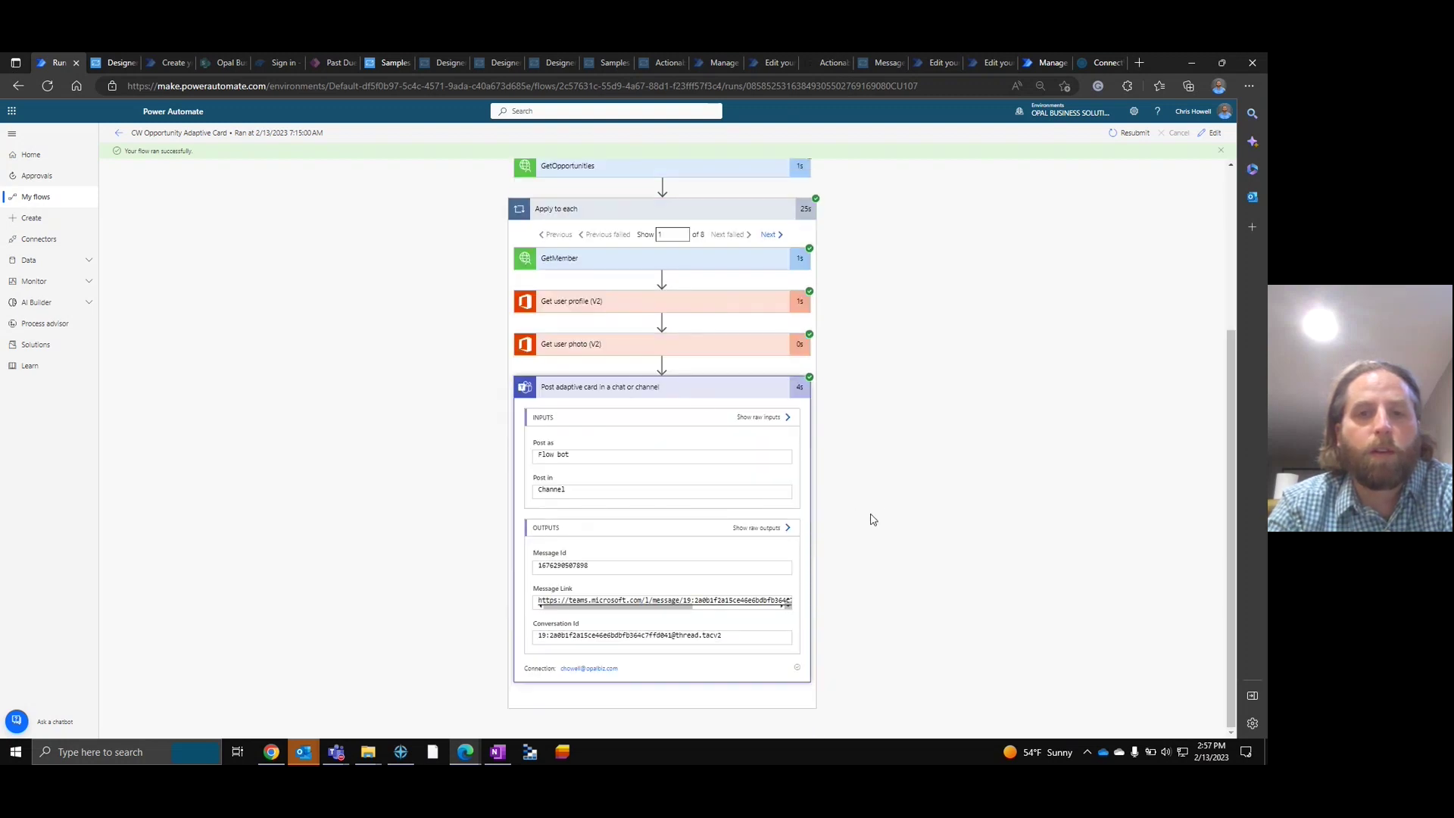
drag(633, 606, 803, 673)
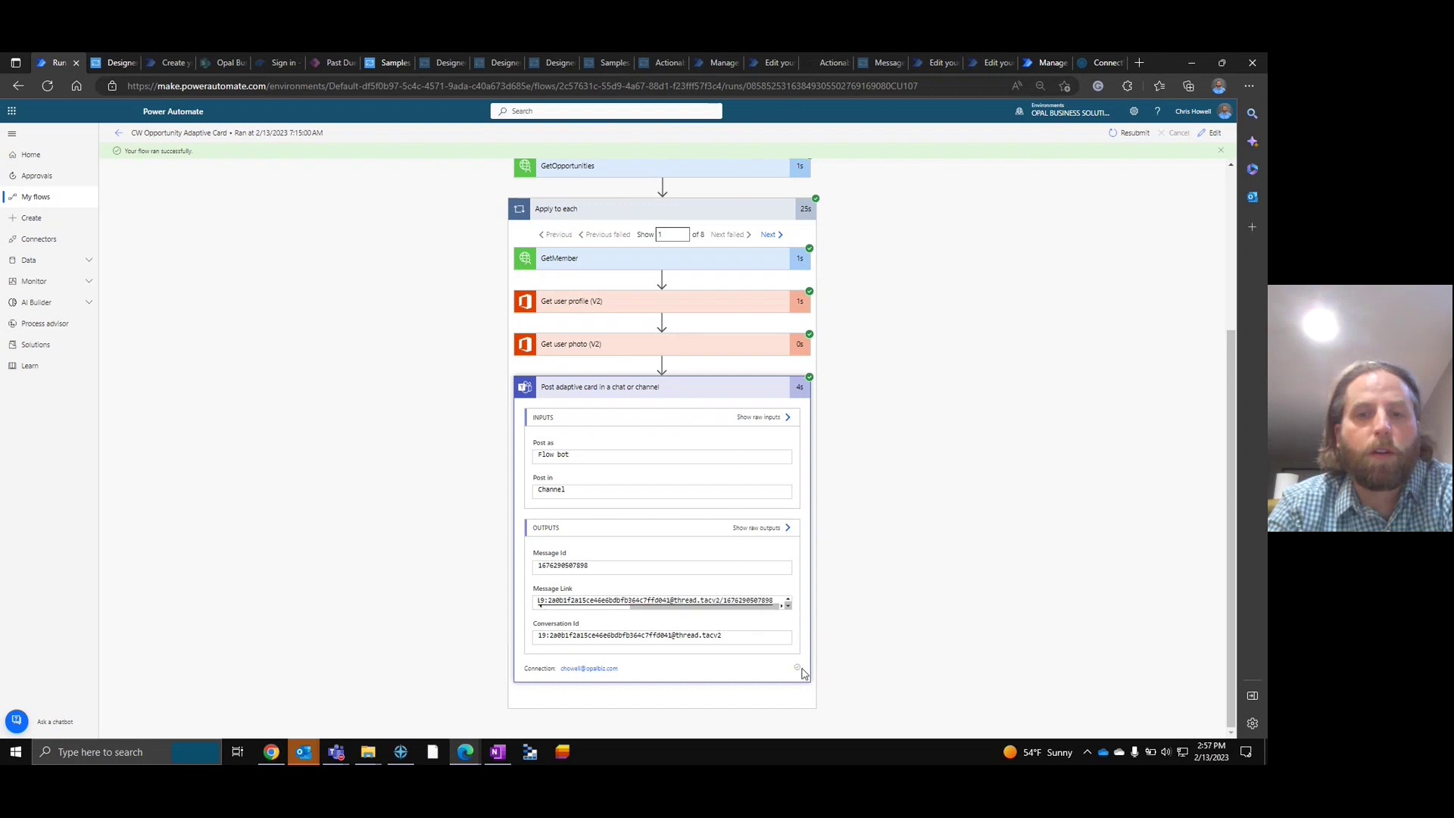
drag(702, 606, 553, 606)
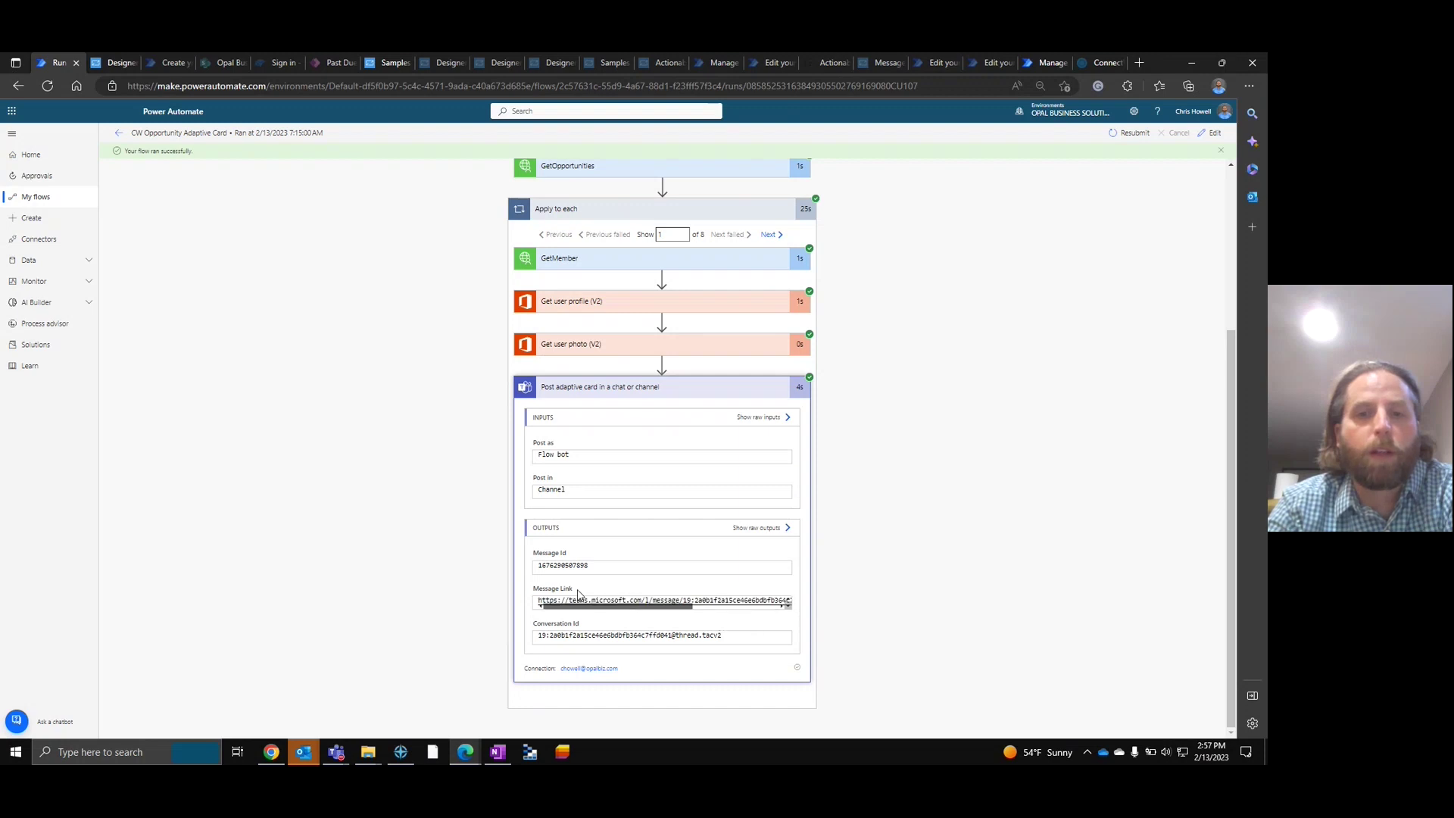
- Review the card posting step's raw outputs and raw inputs, then collapse it and return to My flows
click(784, 529)
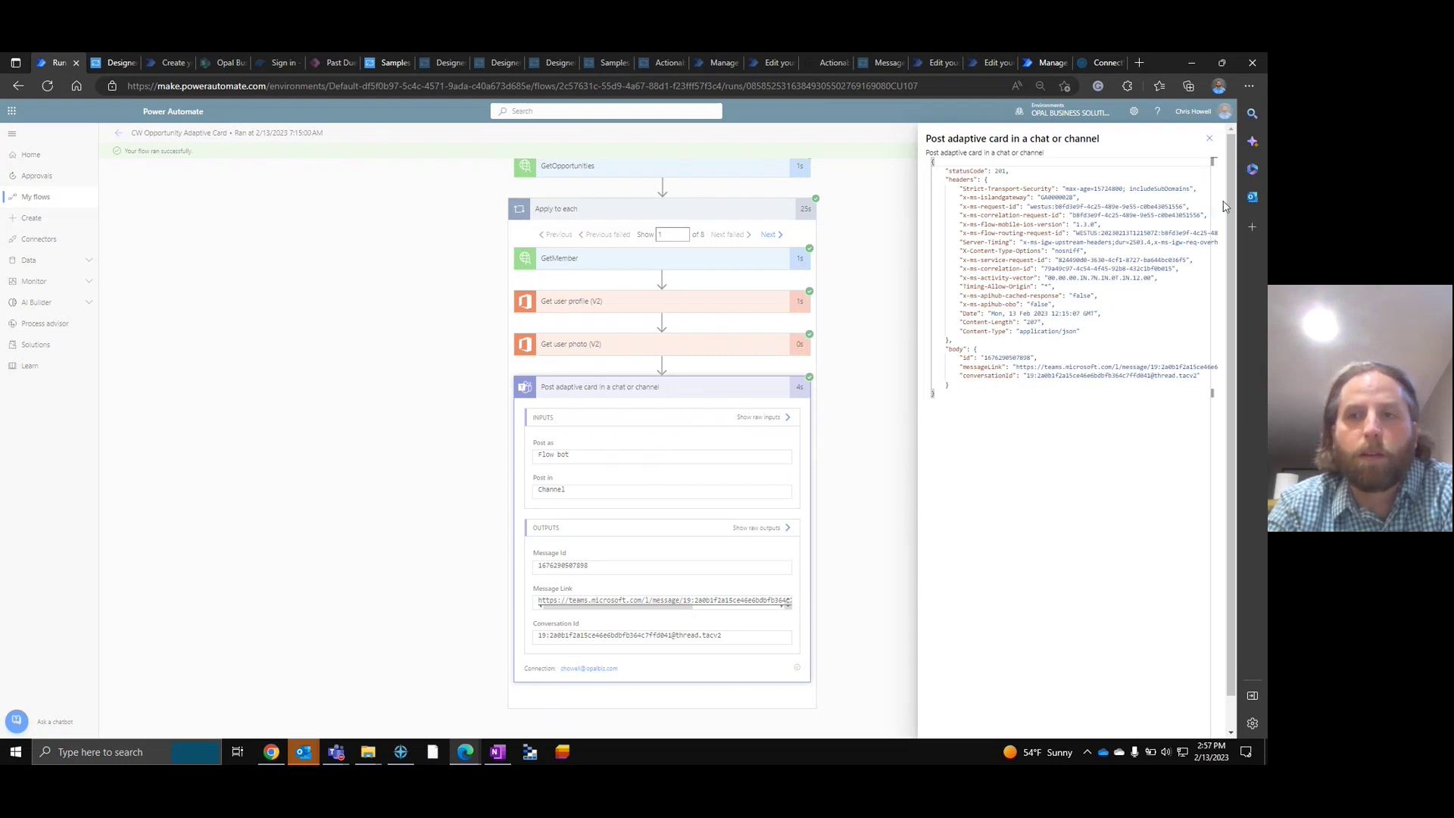
click(1210, 139)
click(786, 418)
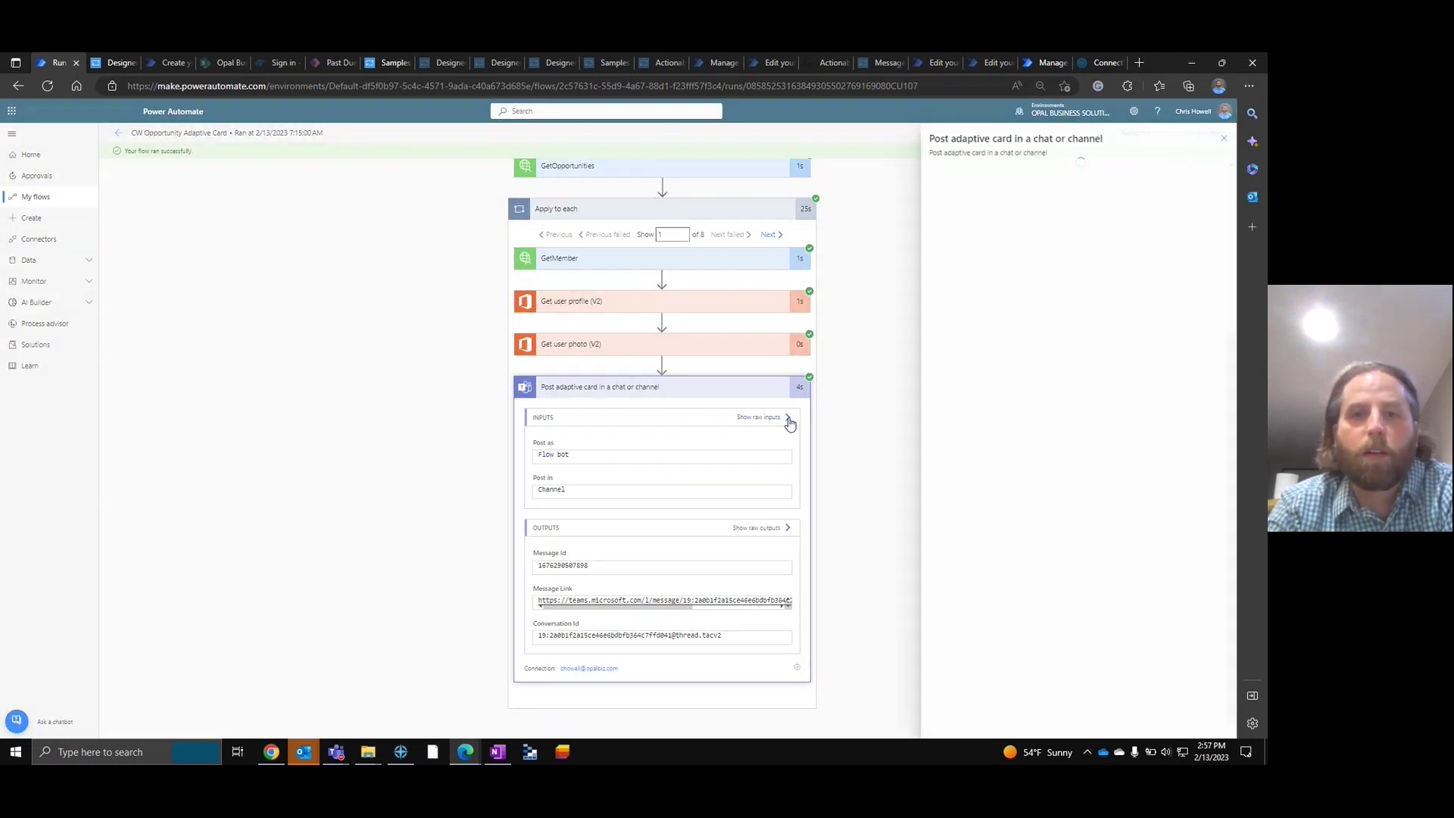
click(1211, 141)
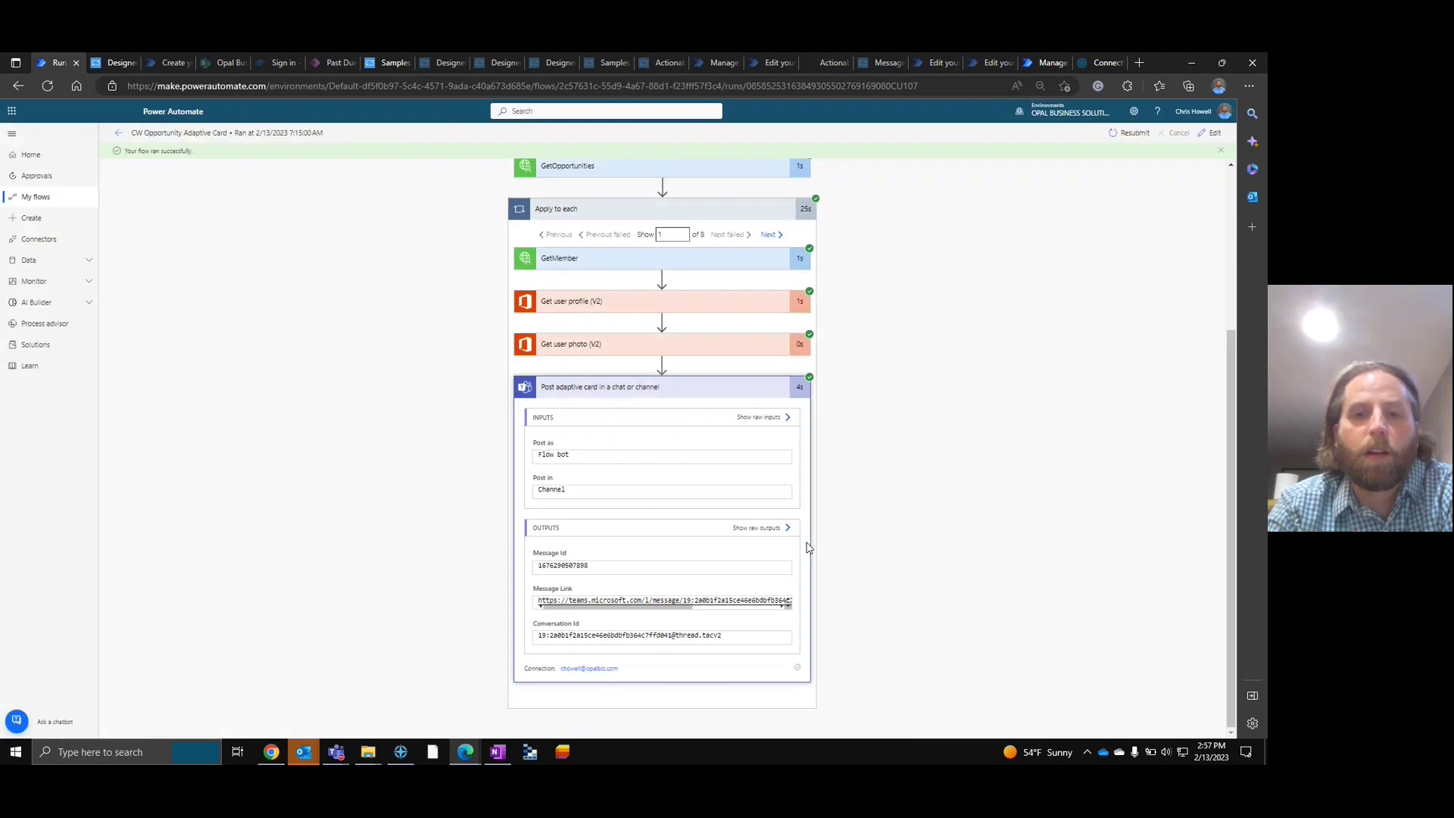
click(759, 394)
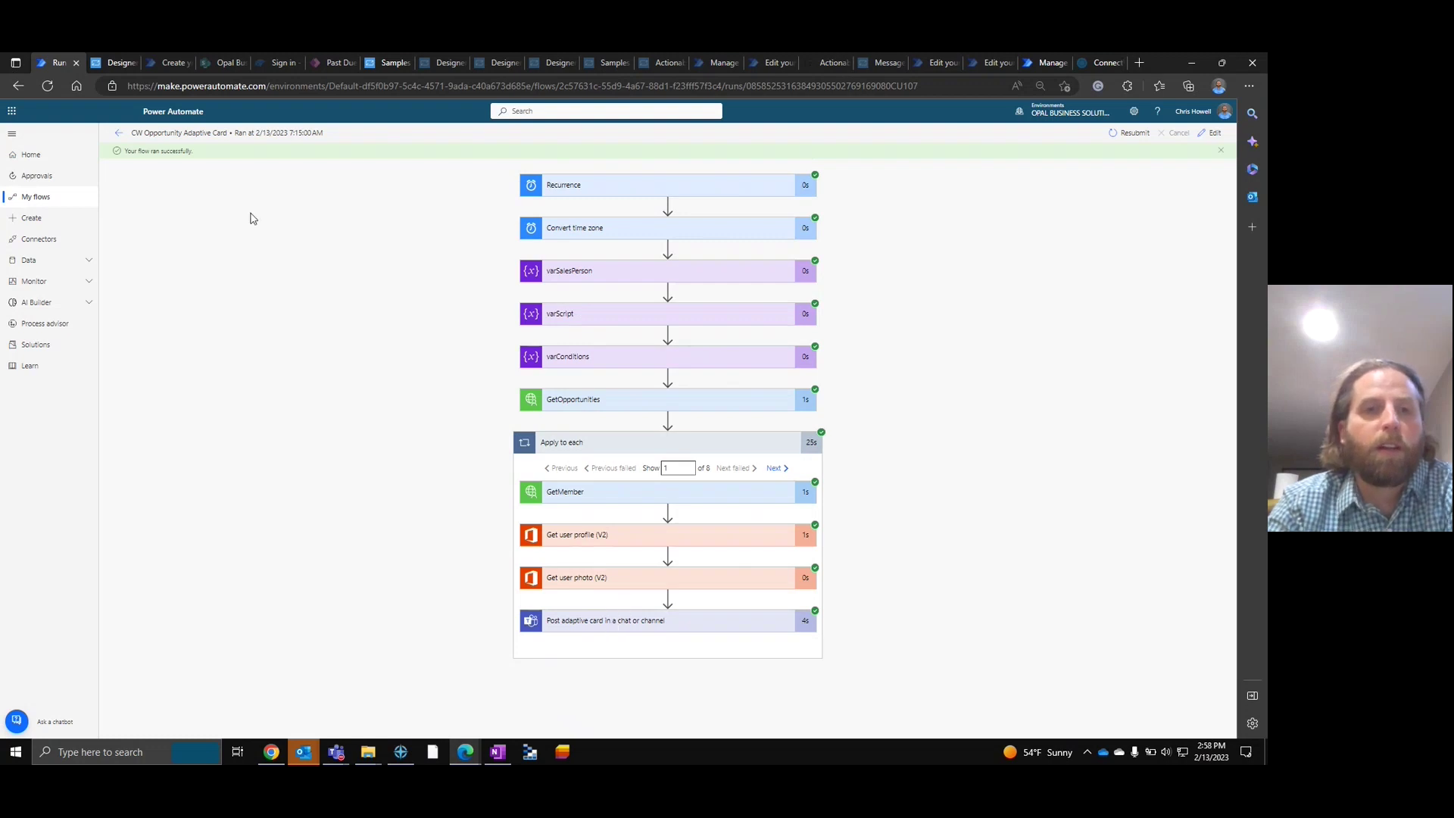
click(40, 198)
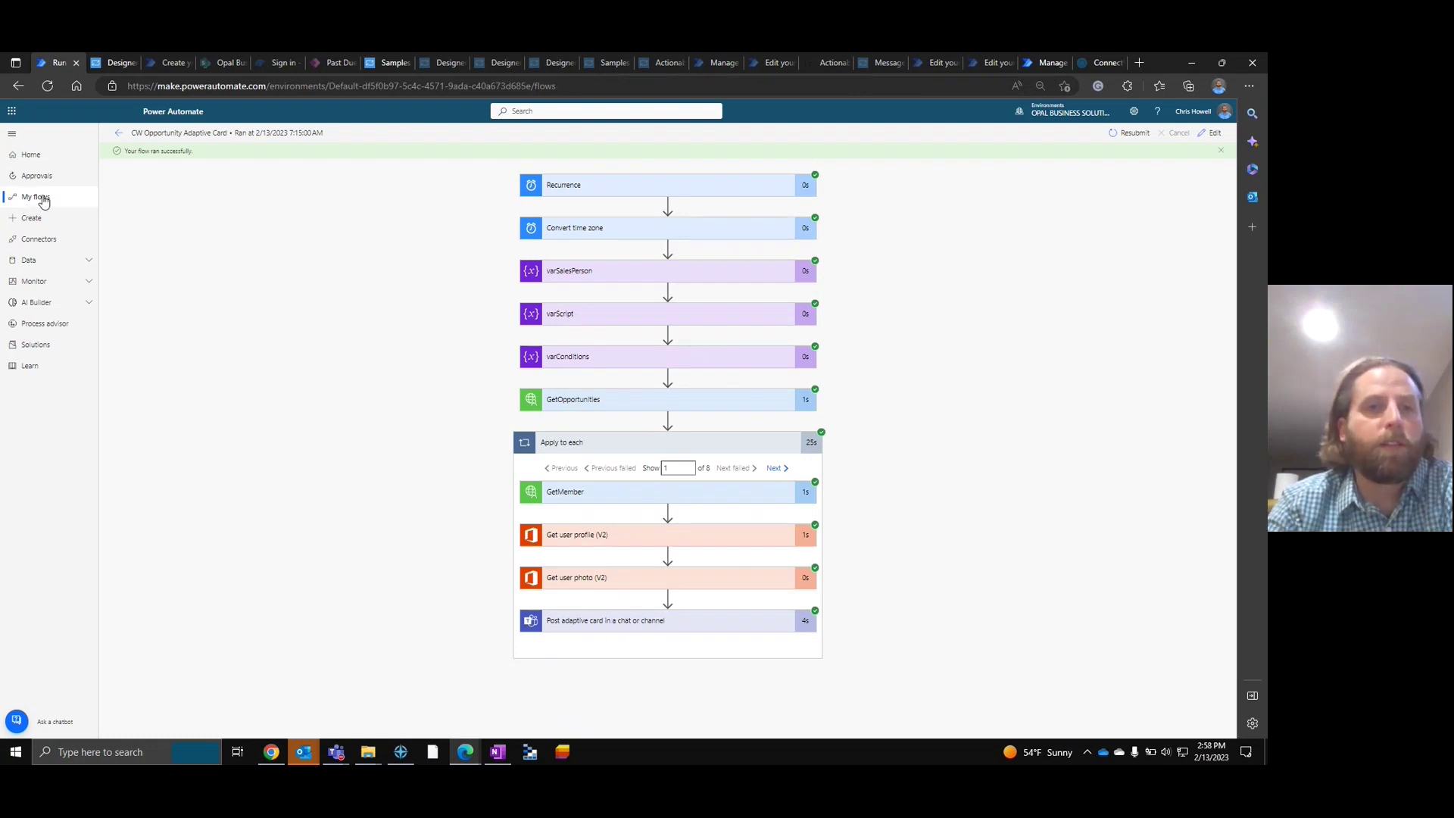
- Open the Response flow in the designer, select the Sales Rep and Company card facts, then collapse the step
click(267, 463)
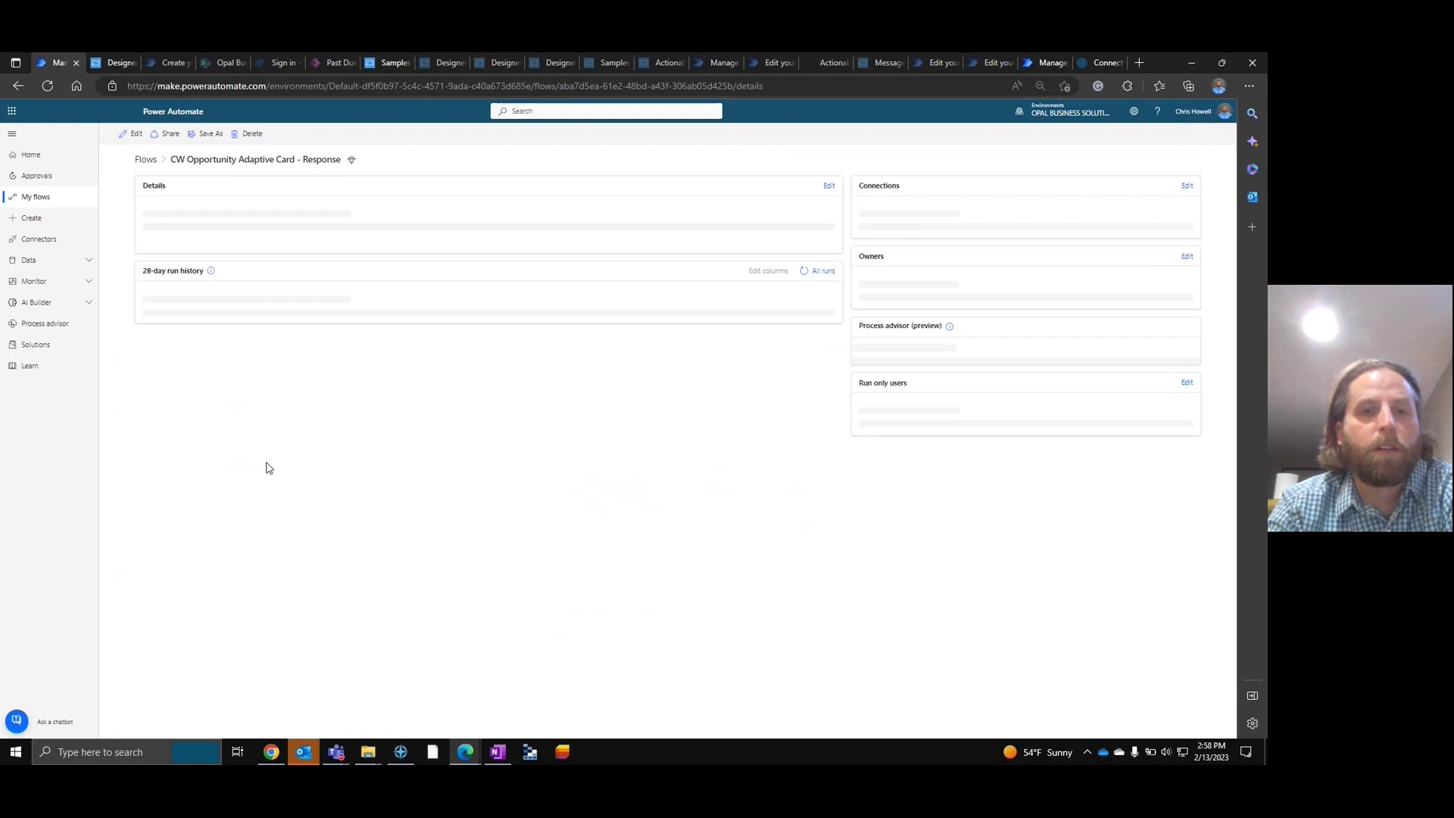
click(133, 134)
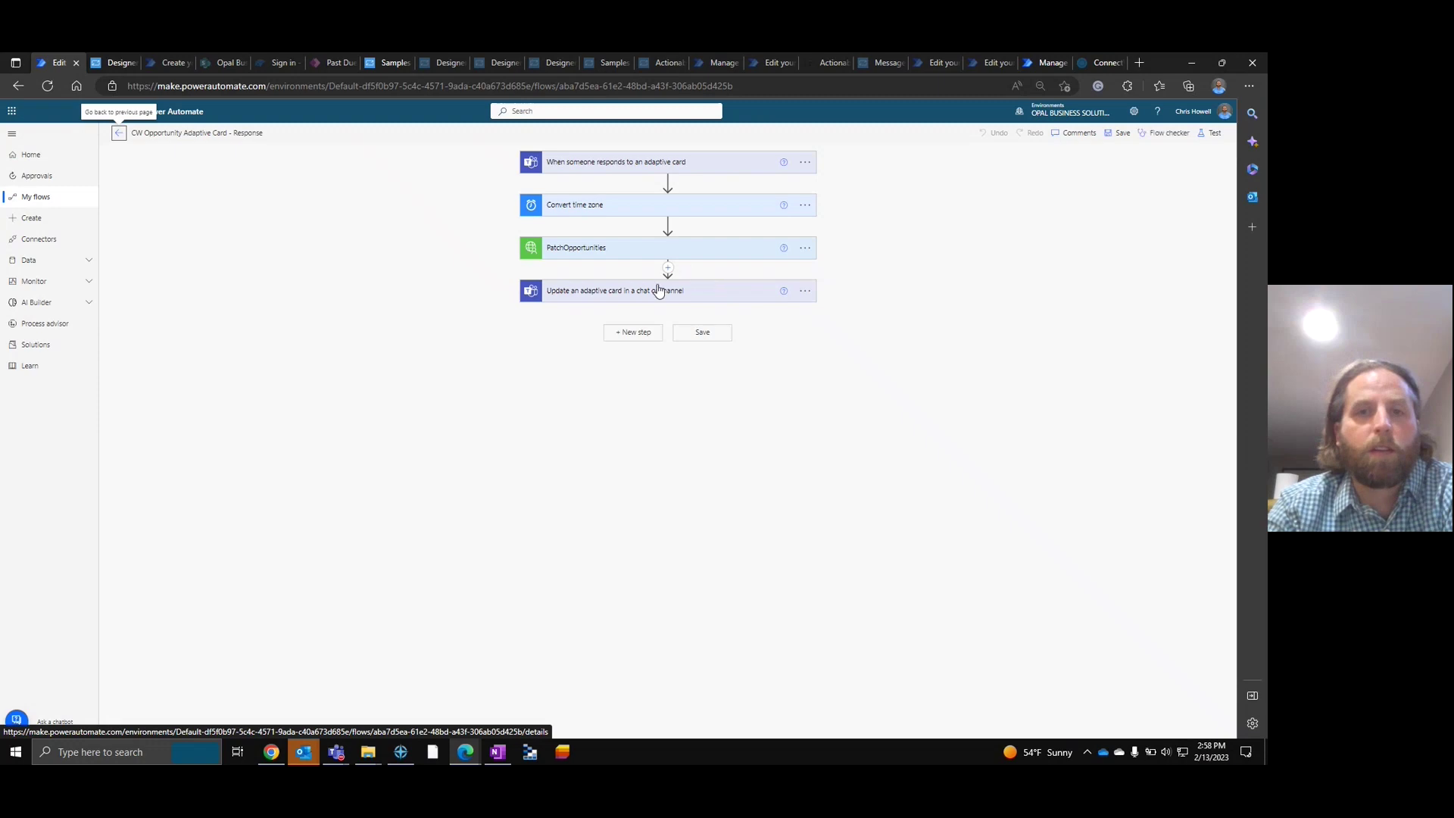
click(667, 165)
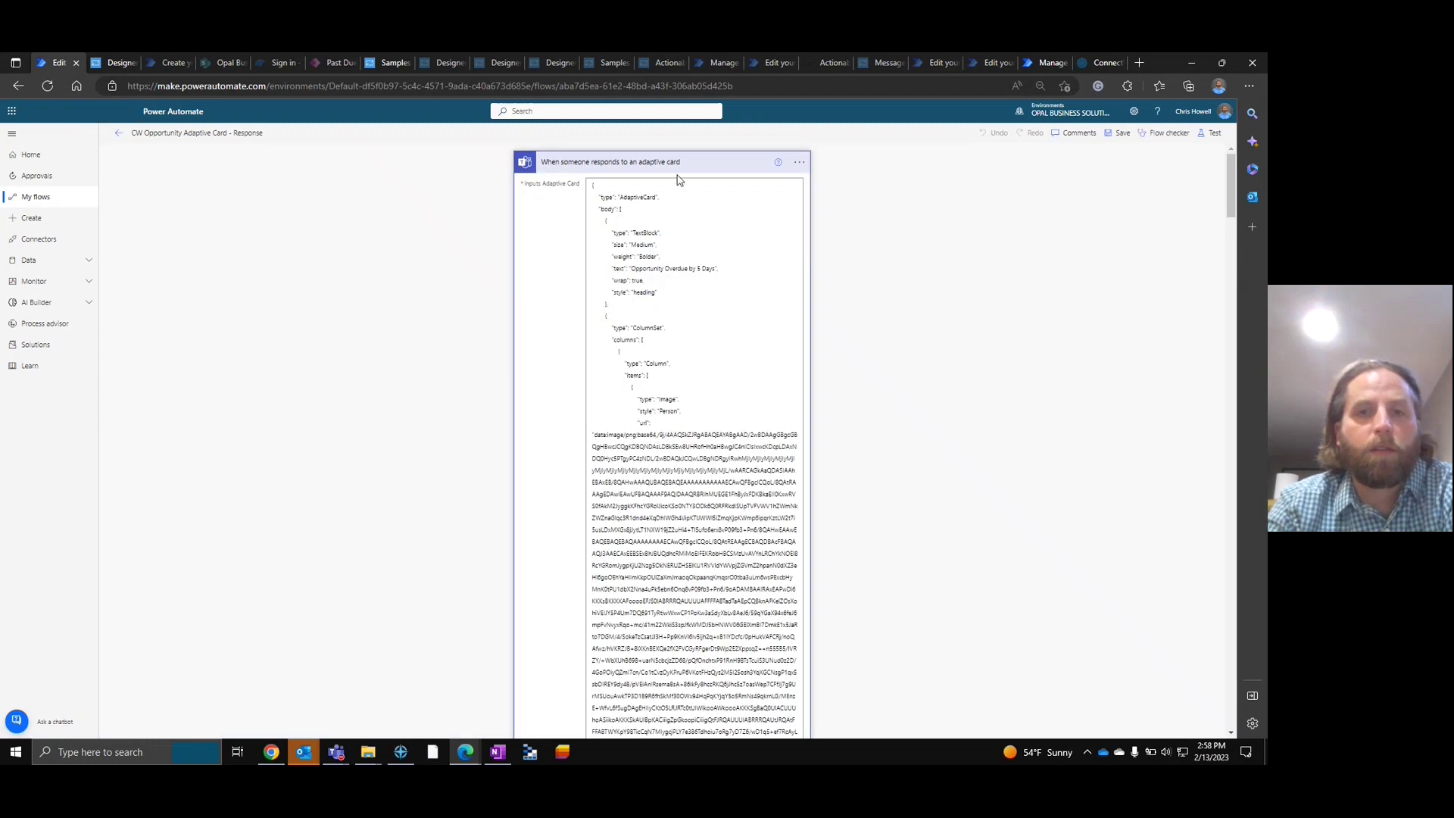
scroll(705, 453, down, 15)
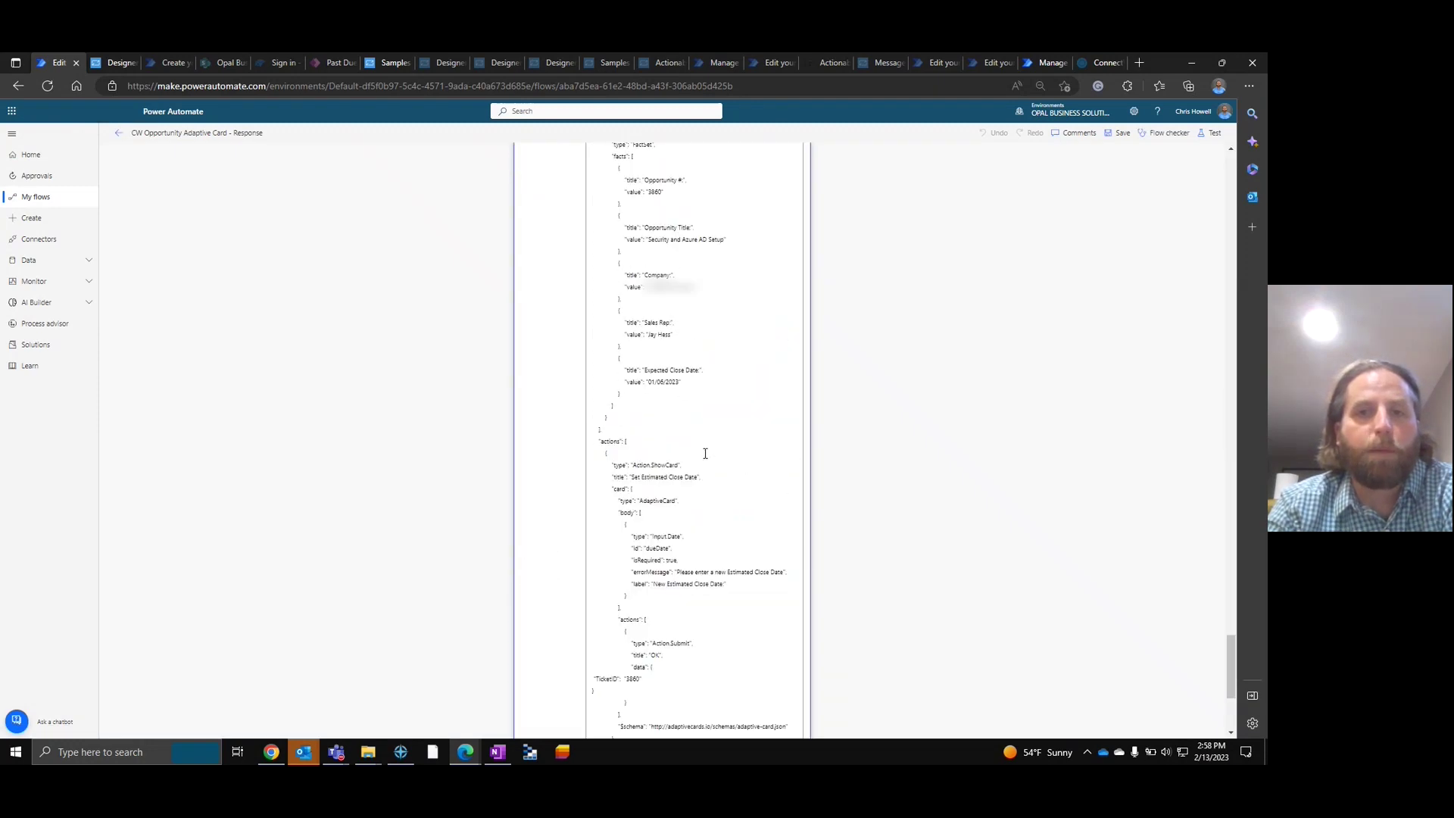
drag(623, 321, 595, 335)
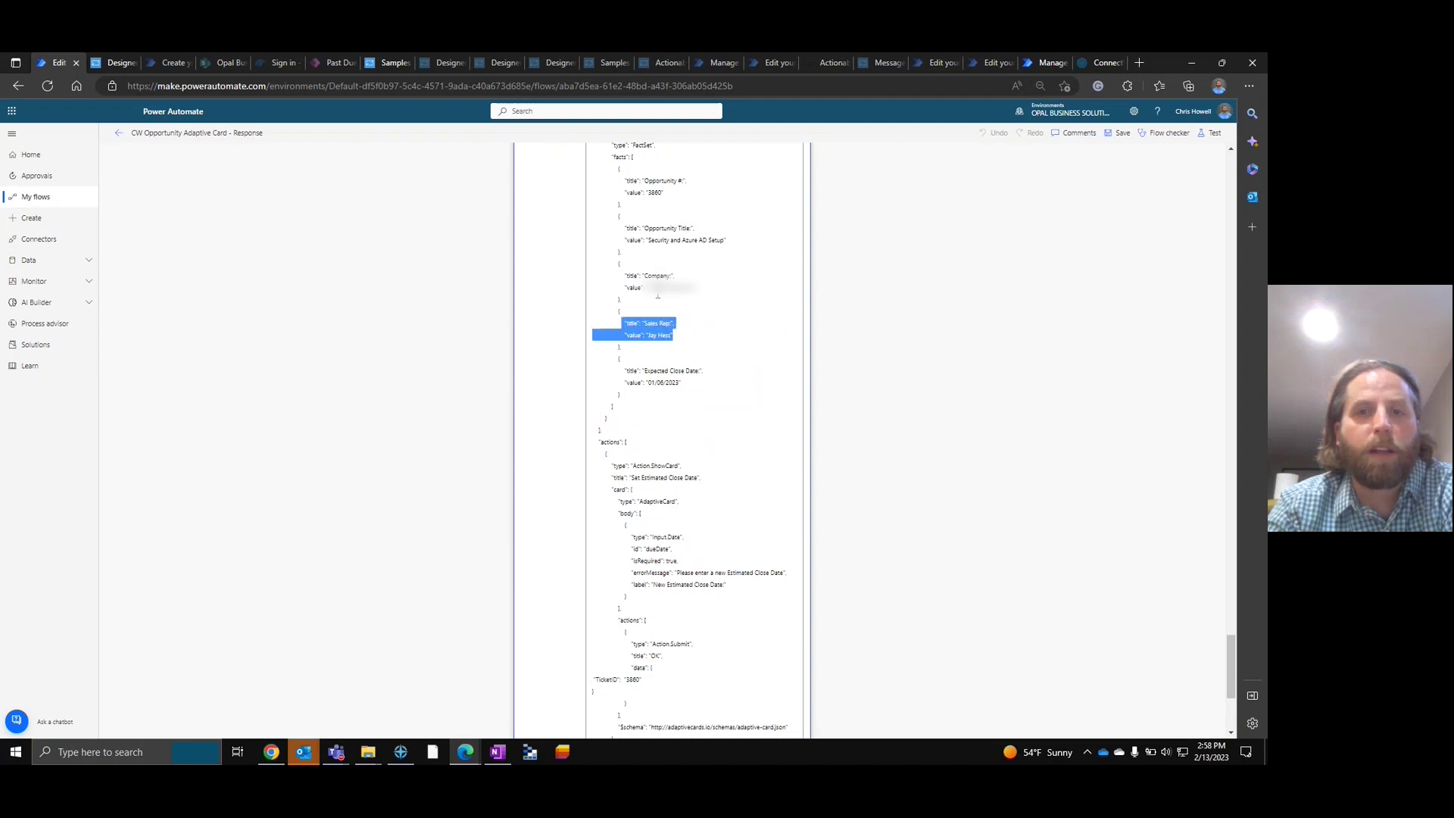
drag(622, 288, 696, 289)
scroll(667, 261, up, 15)
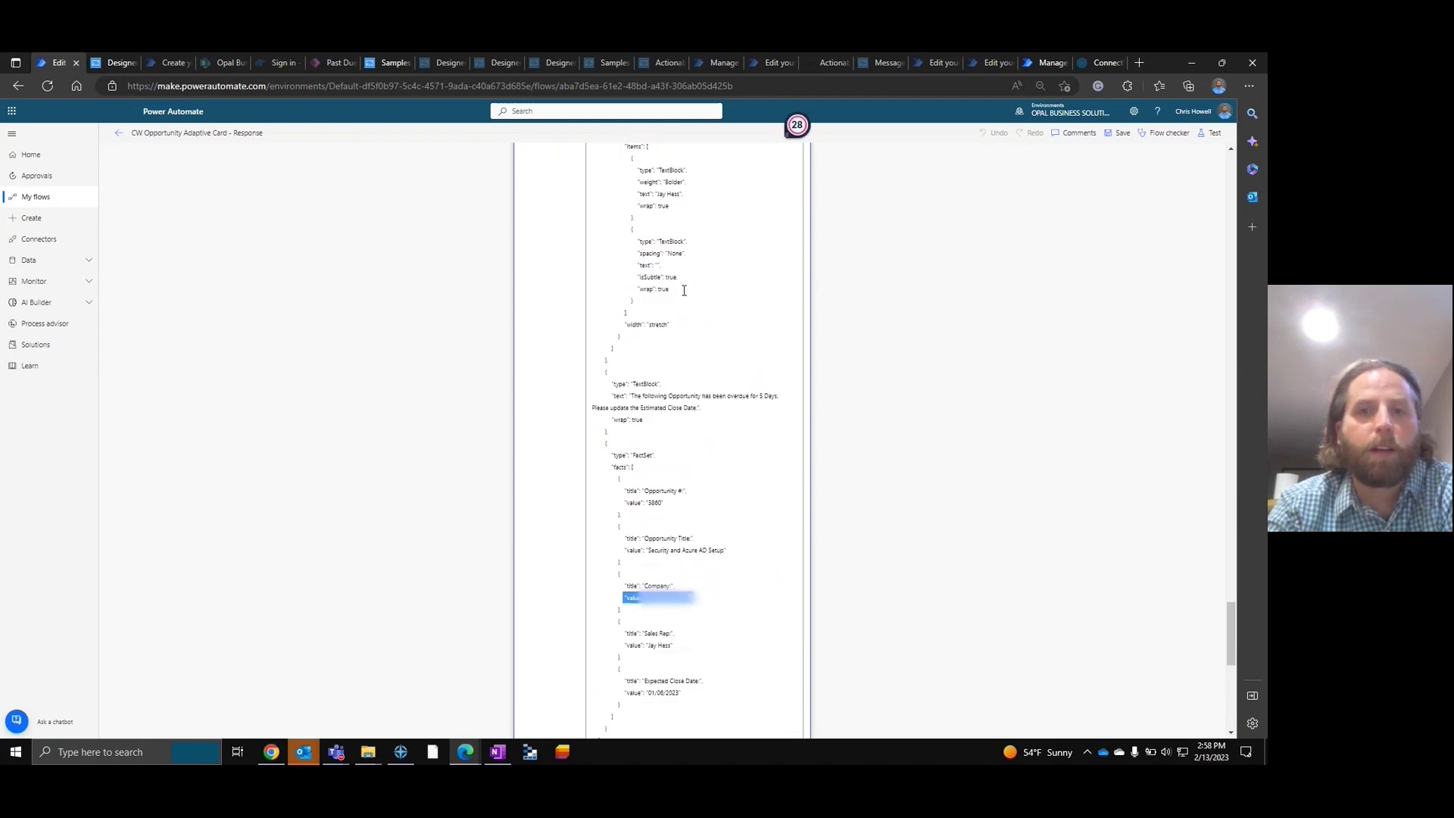
click(626, 163)
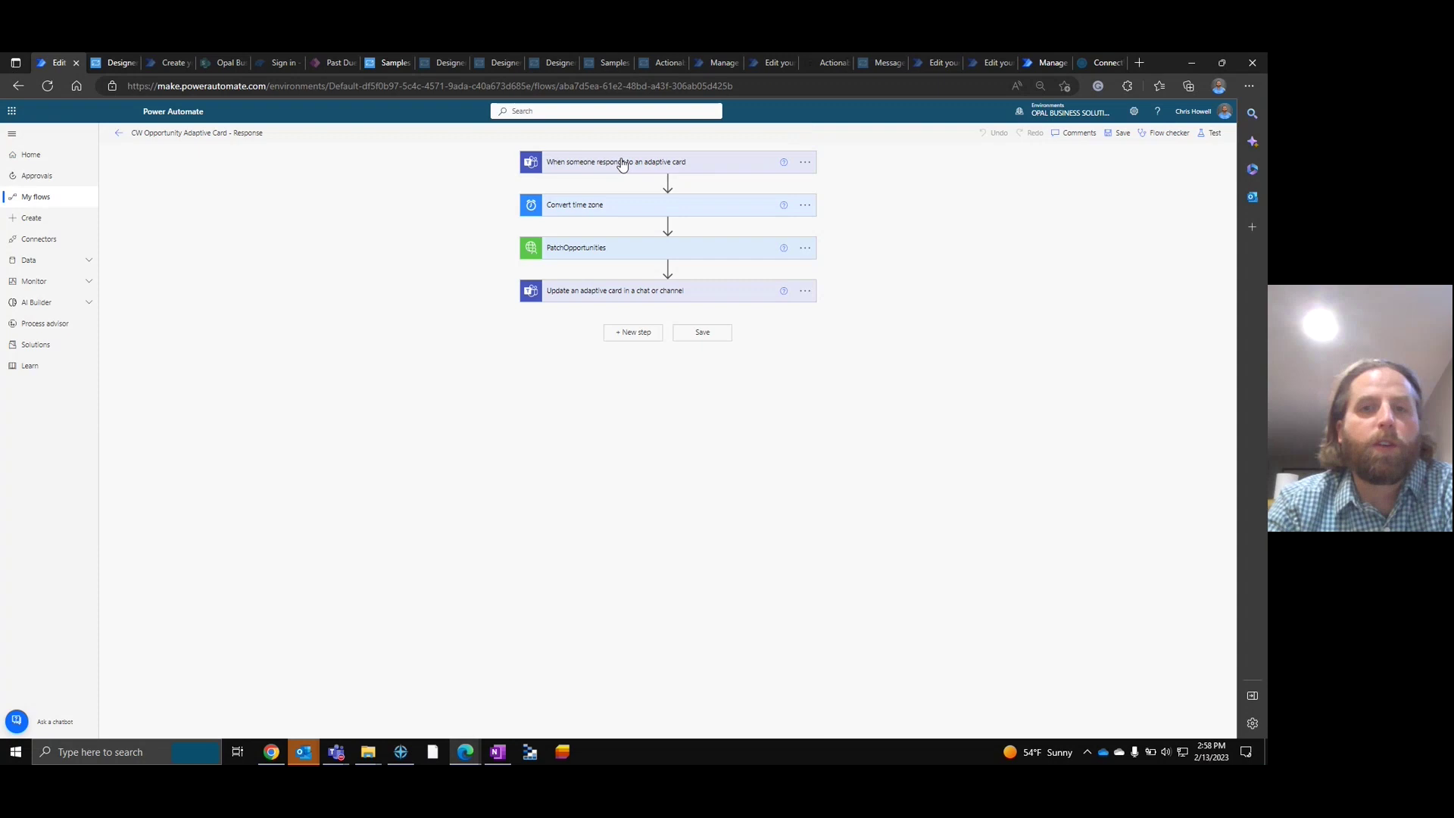
- Review Convert time zone's Round-trip format from Eastern Time to UTC, then expand PatchOpportunities
click(656, 204)
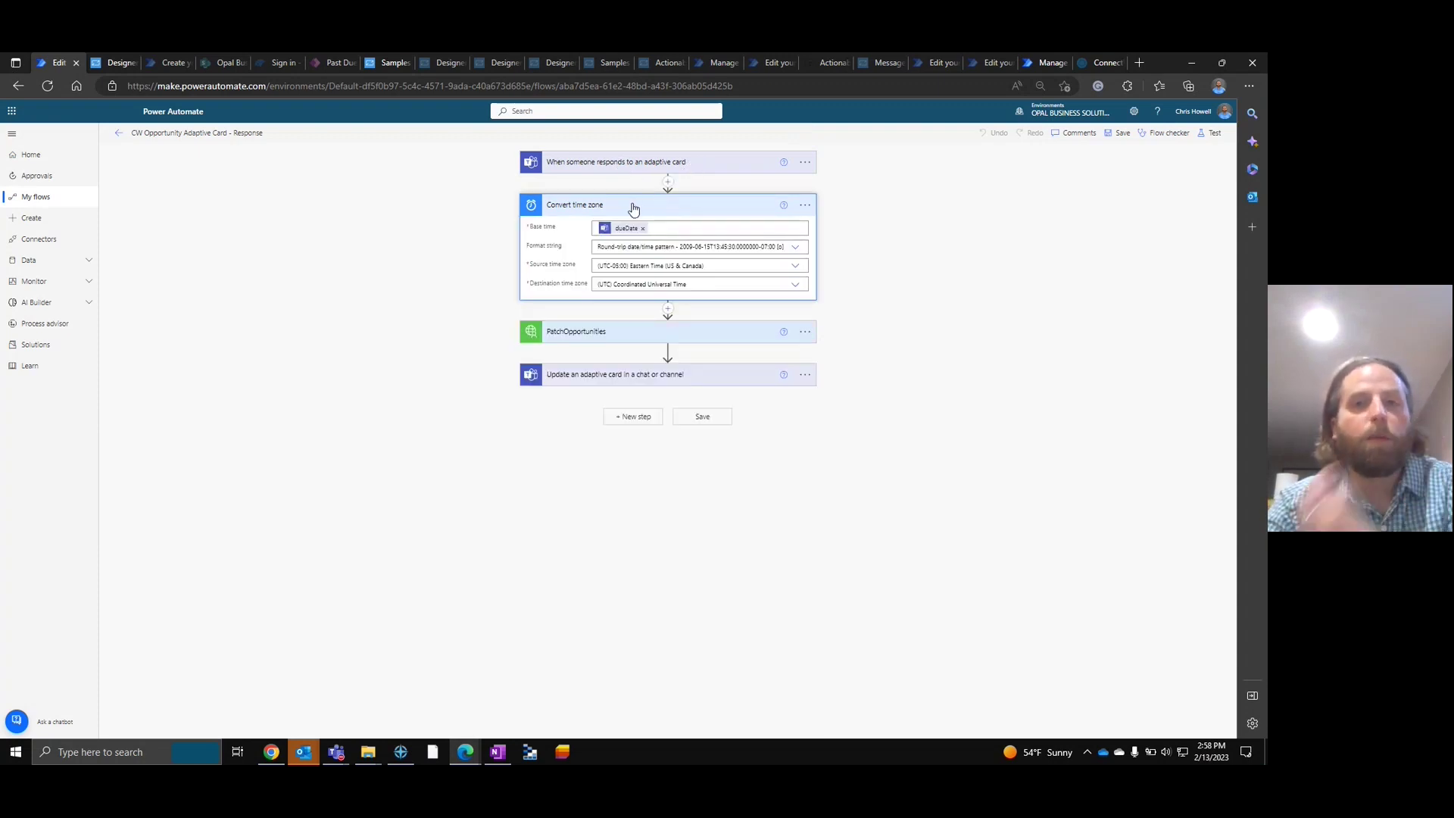
mouse_move(625, 232)
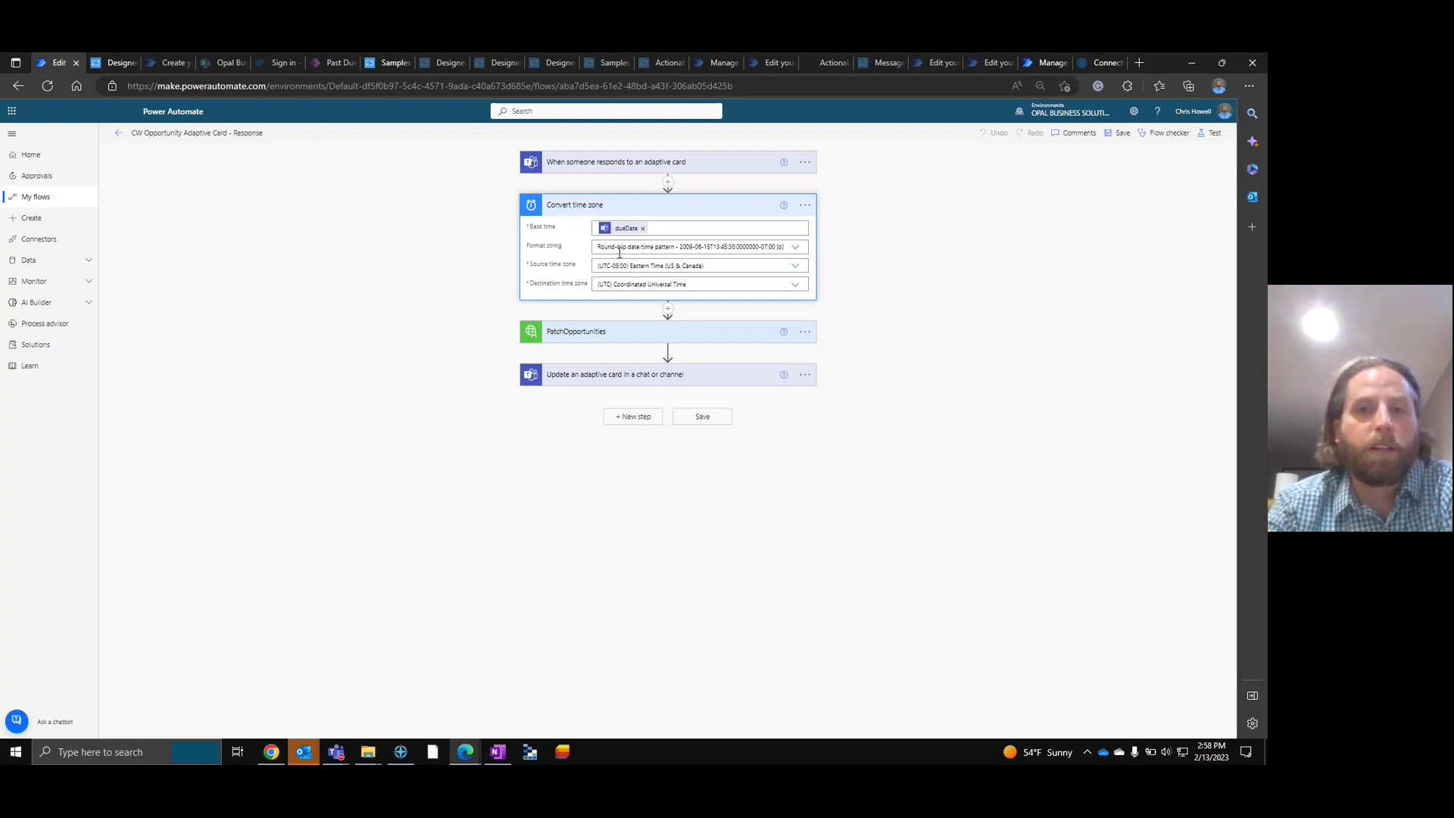
click(794, 248)
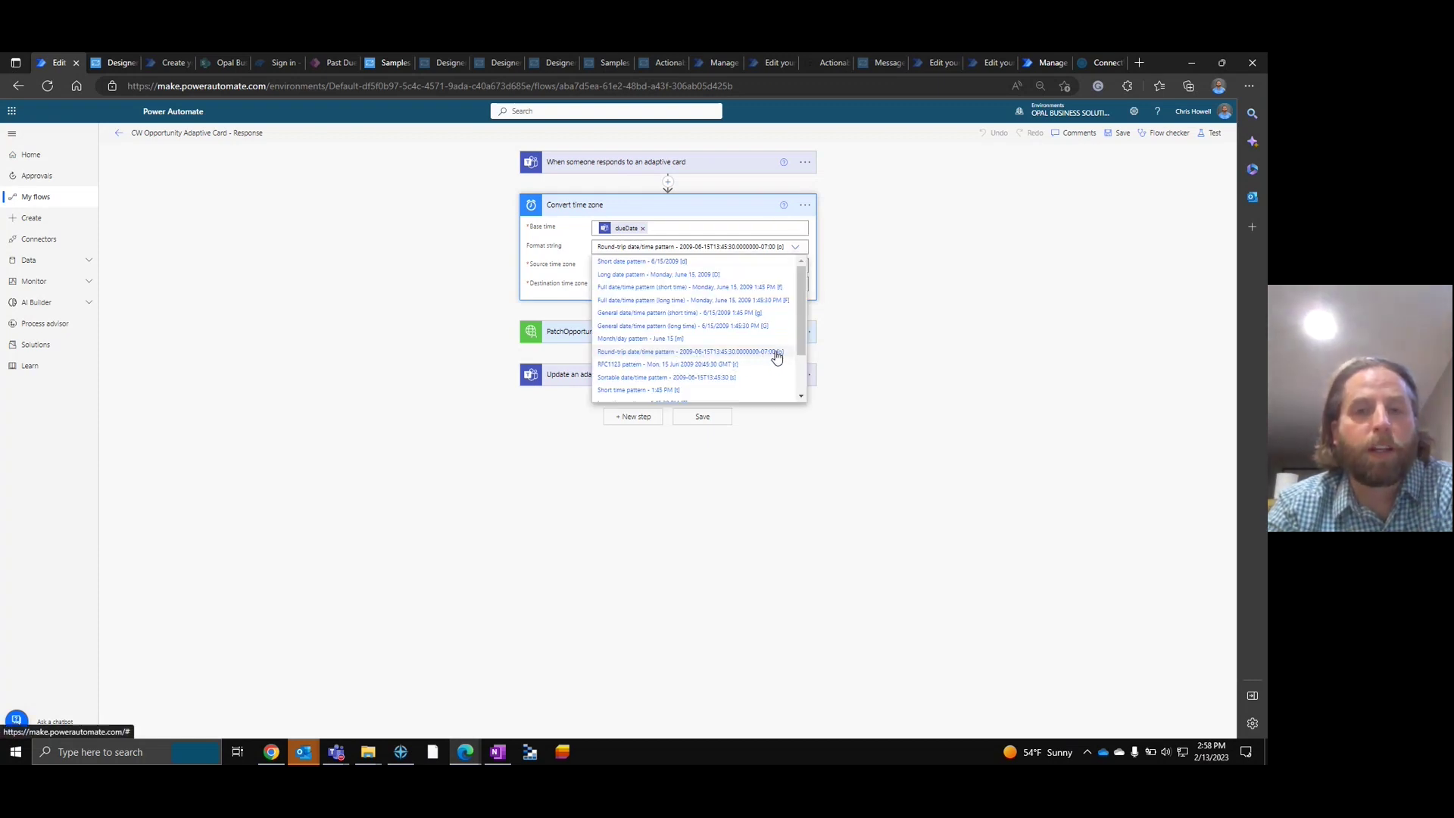
click(883, 243)
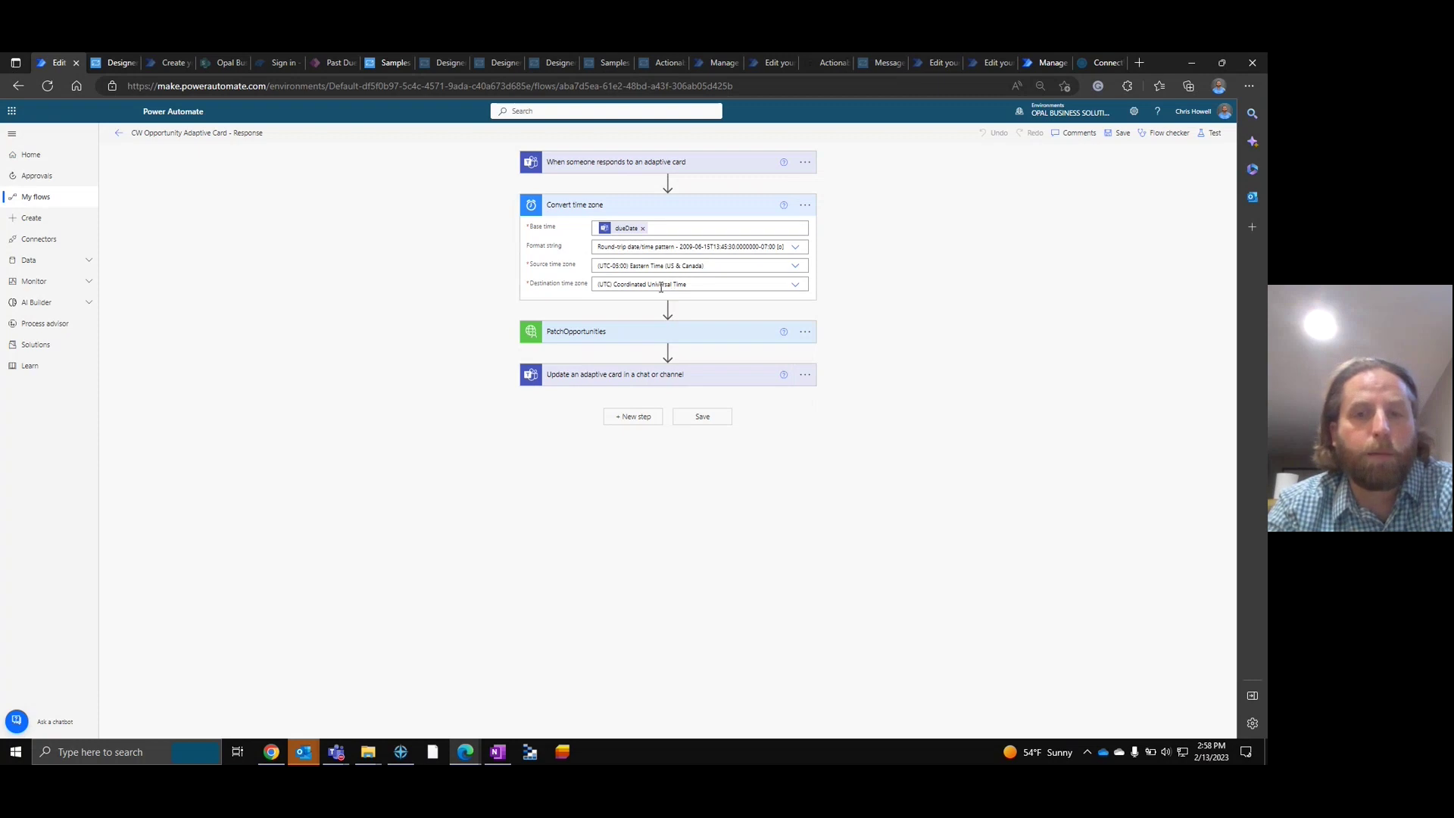
click(680, 333)
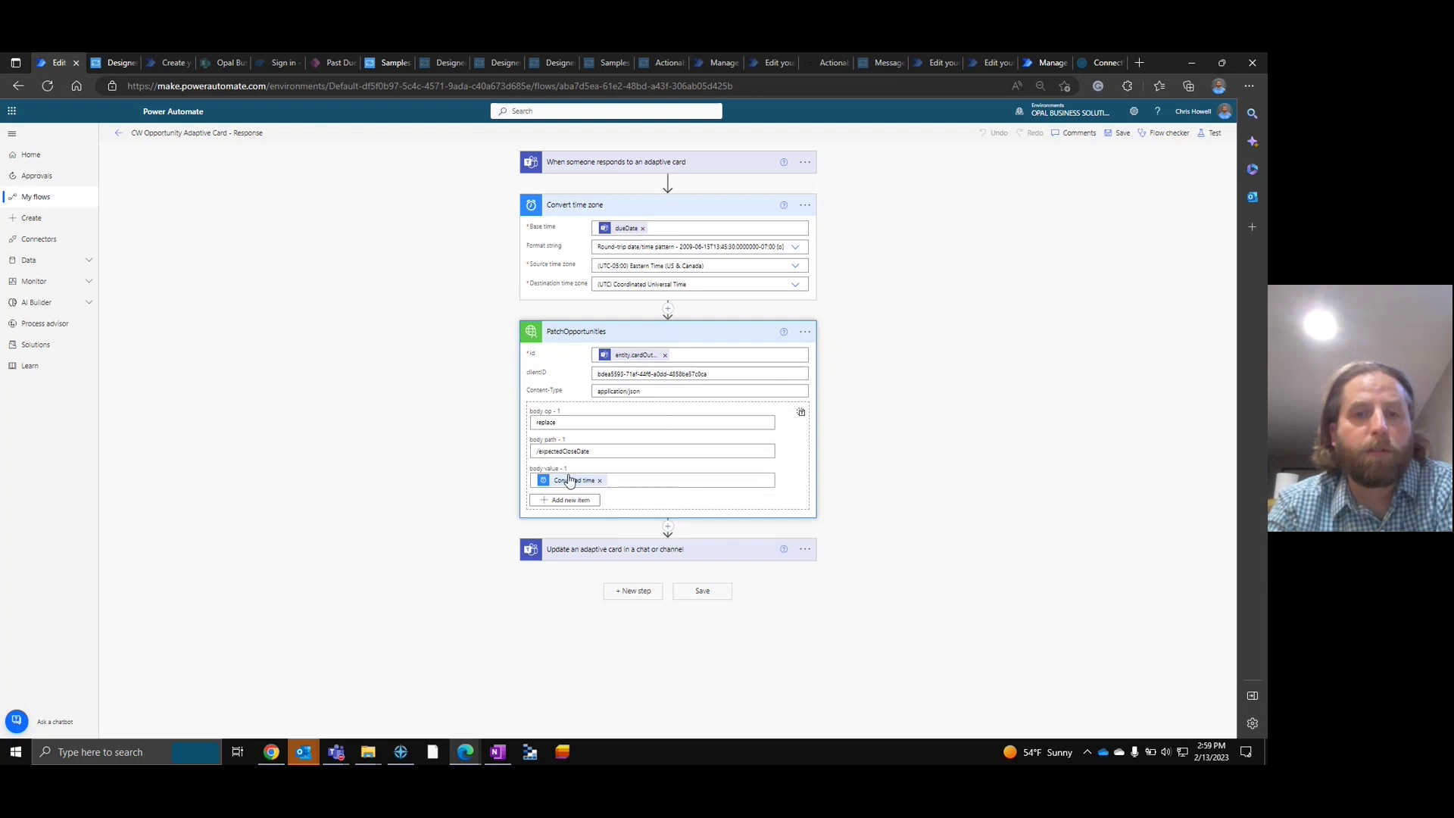
- Collapse PatchOpportunities, scroll through the Update an adaptive card JSON, then collapse it and Convert time zone
click(688, 332)
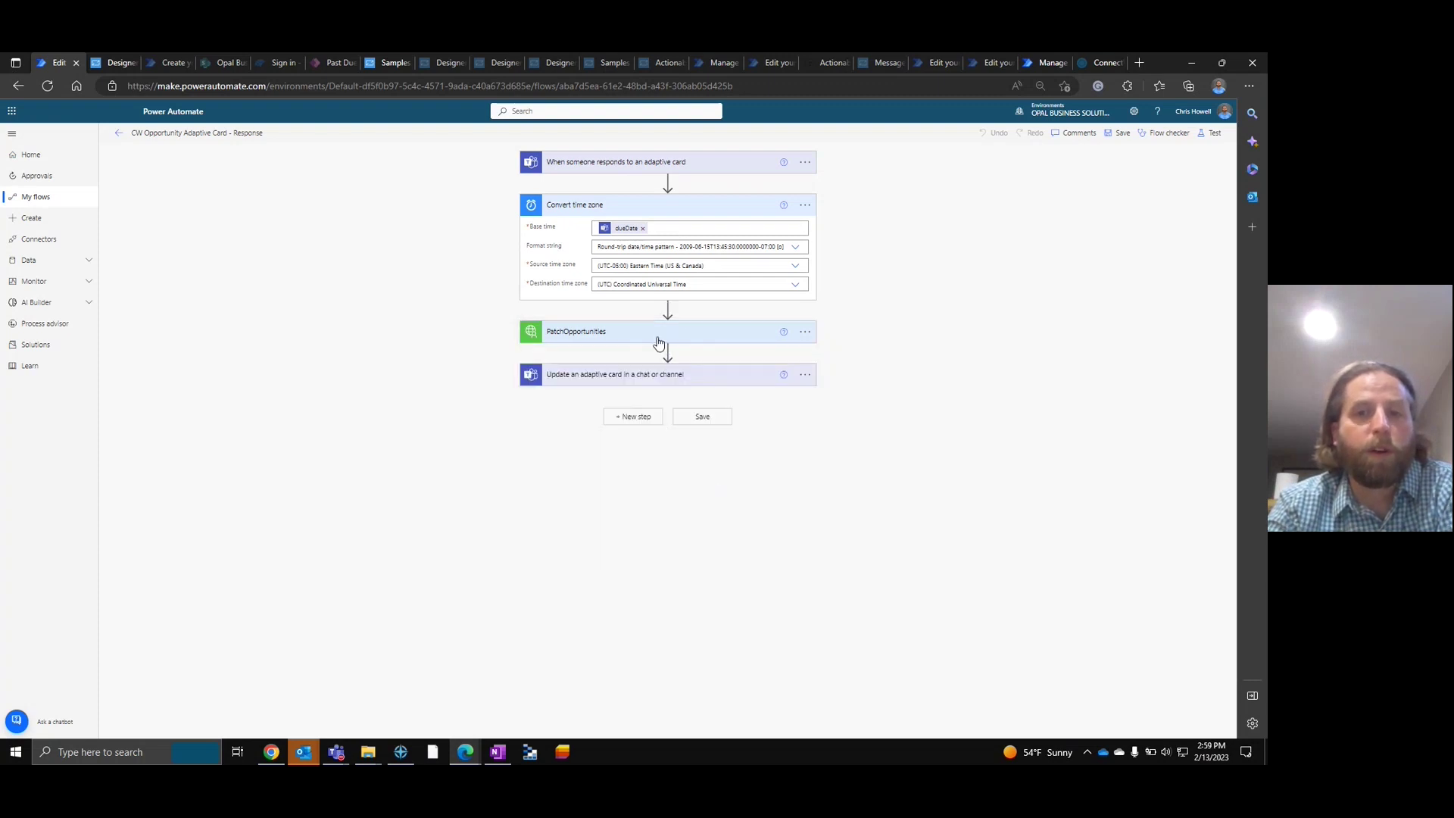
click(666, 375)
scroll(767, 369, down, 2)
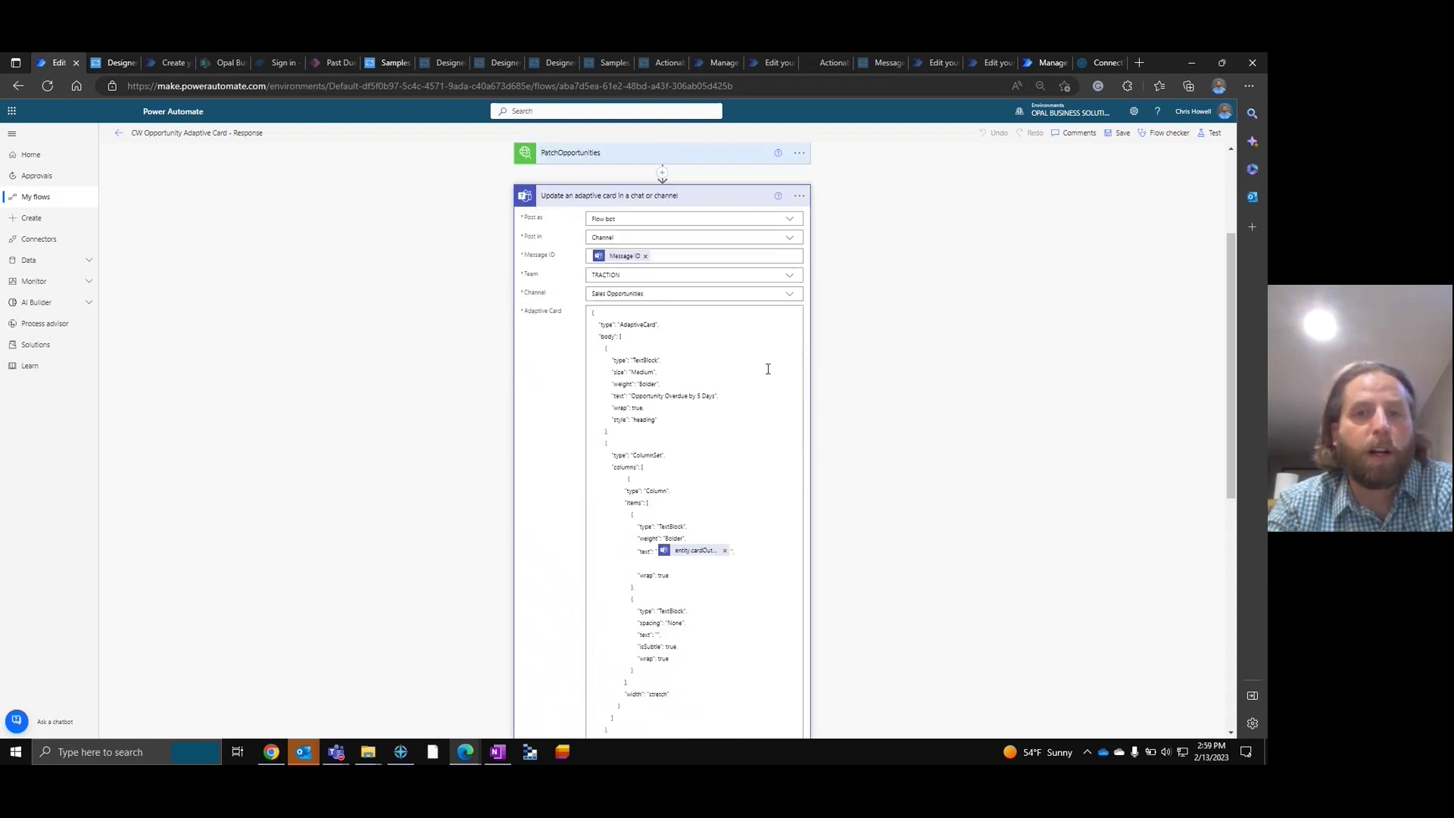
scroll(702, 409, down, 6)
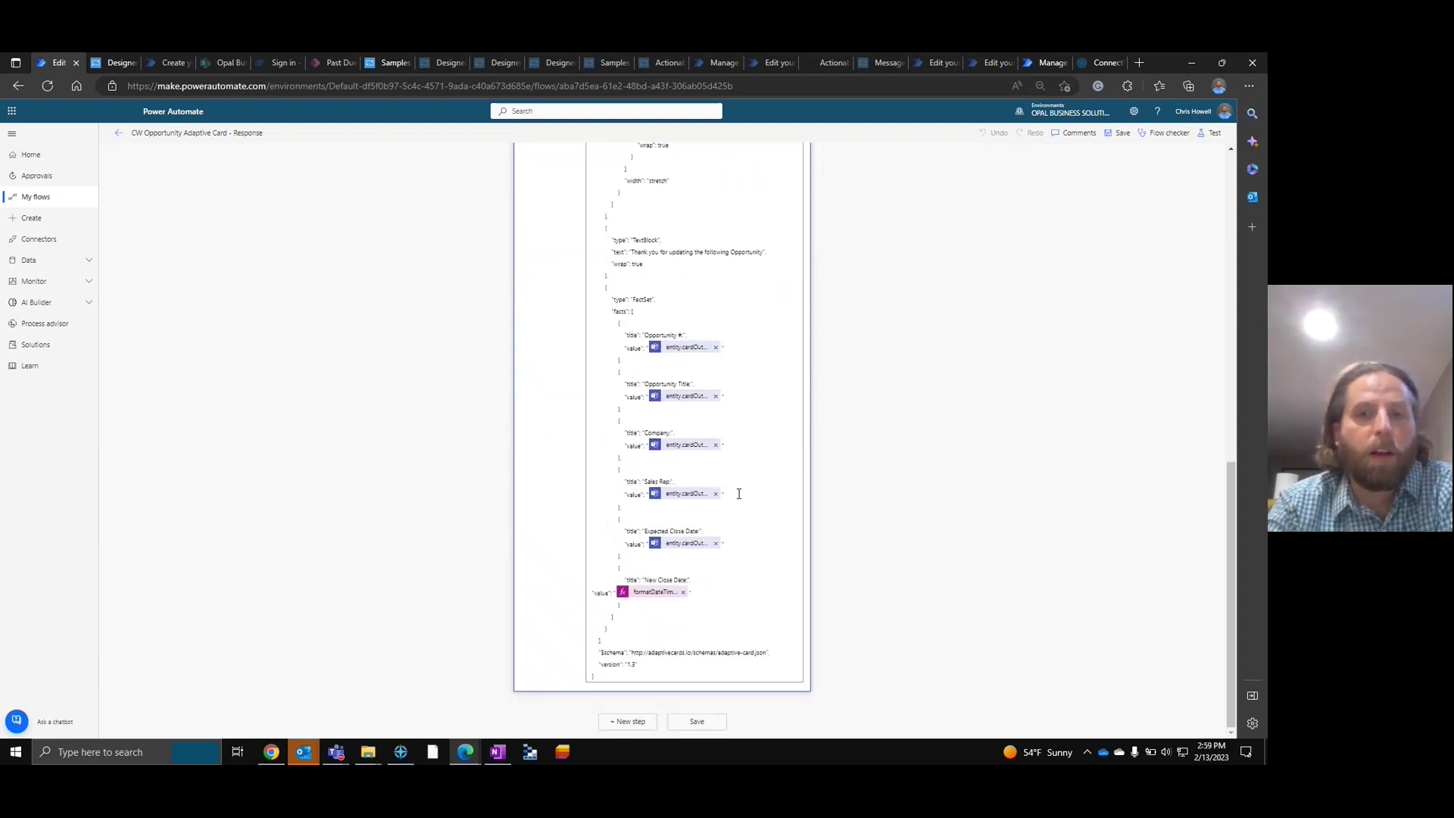
scroll(739, 493, up, 10)
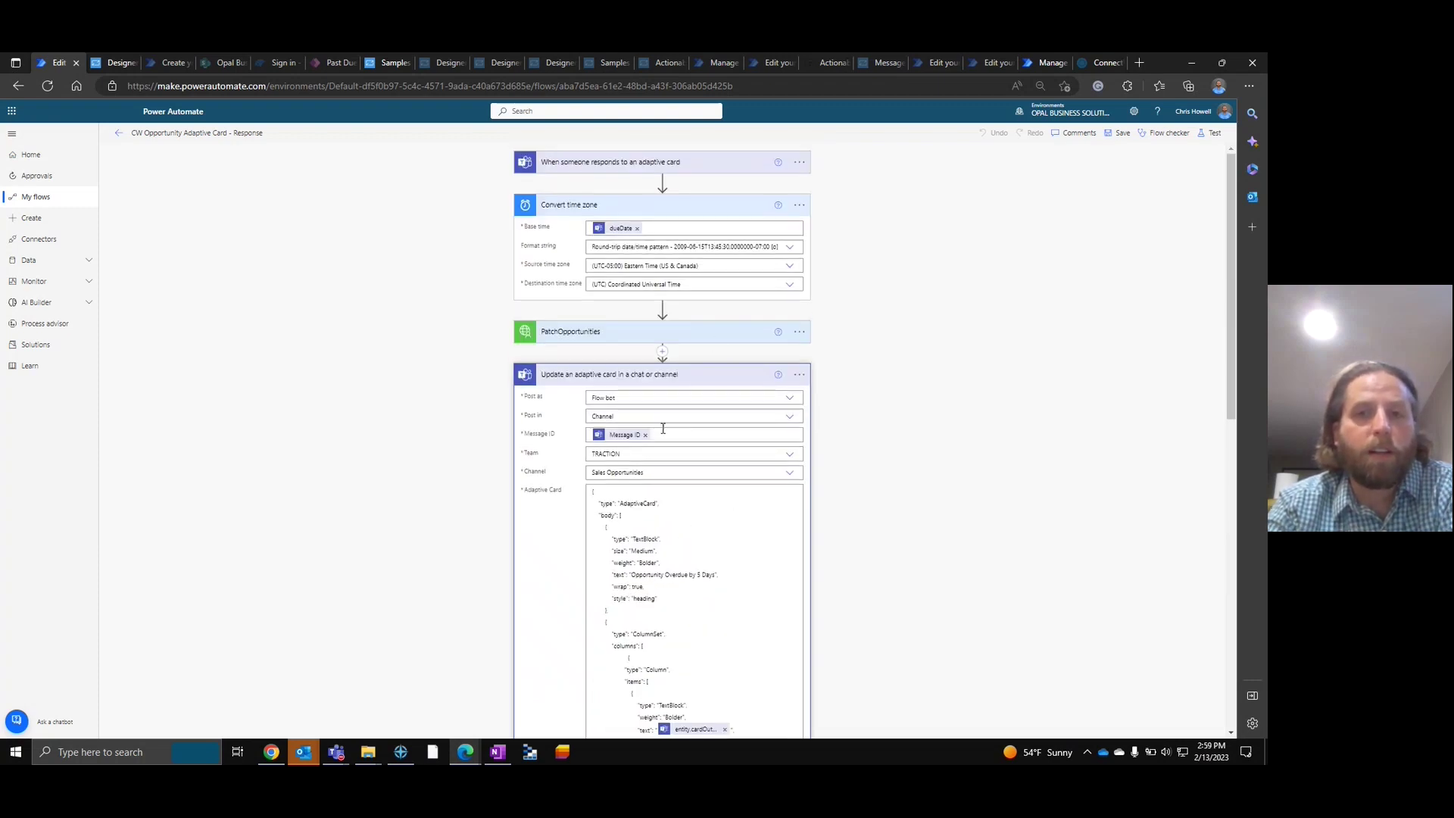
scroll(700, 578, down, 2)
scroll(700, 578, down, 3)
scroll(692, 399, up, 5)
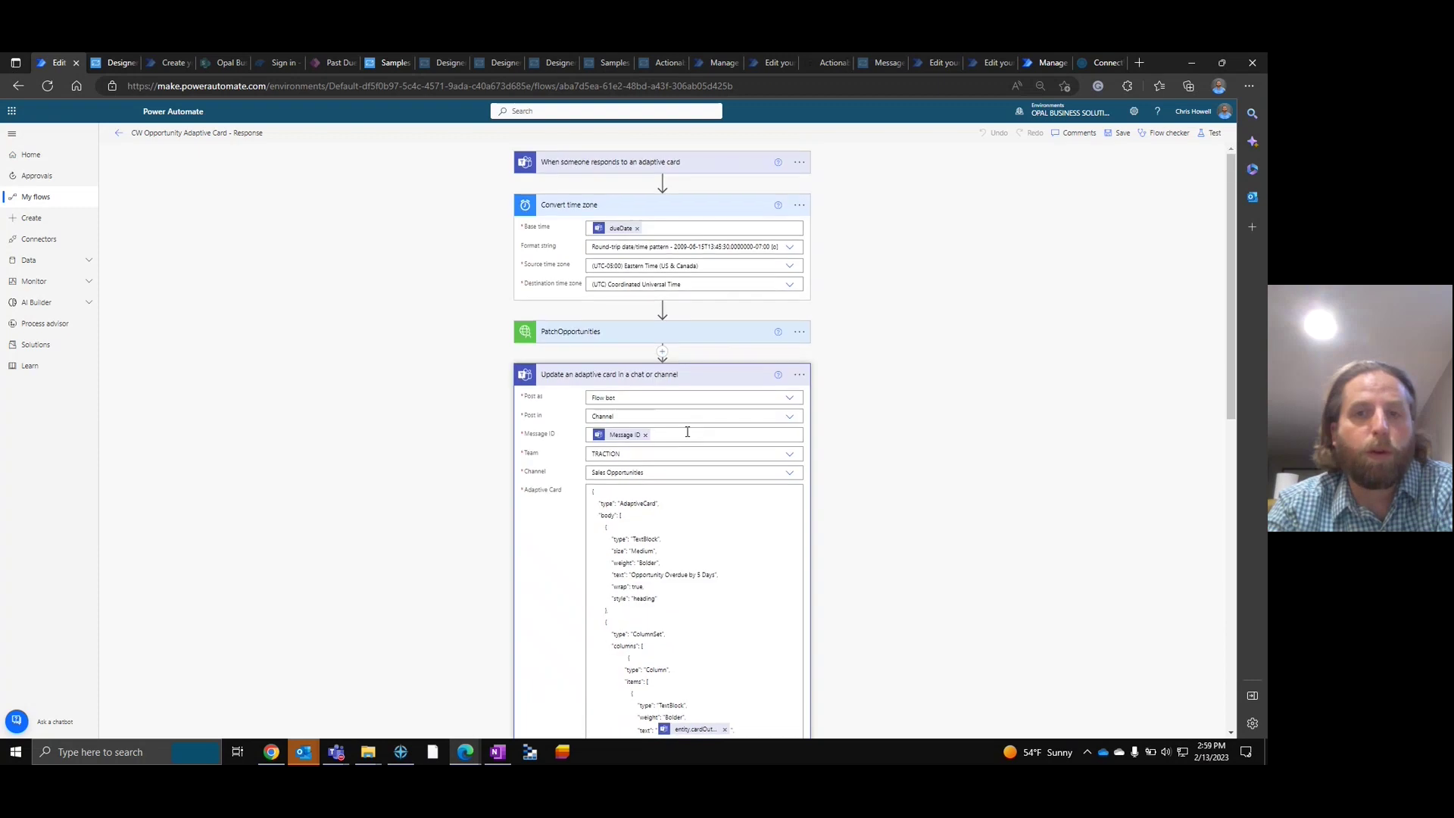
click(670, 374)
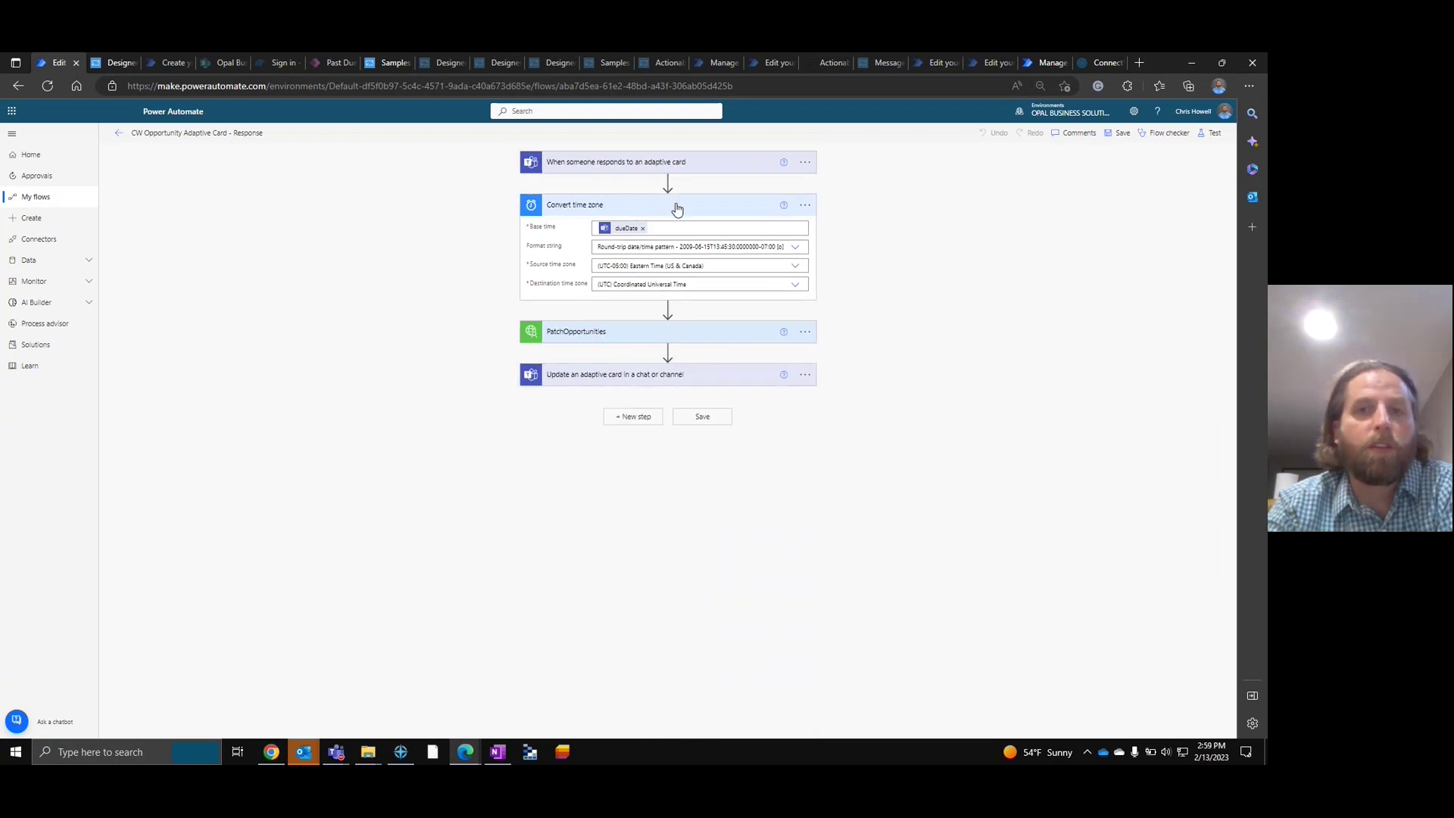
click(675, 204)
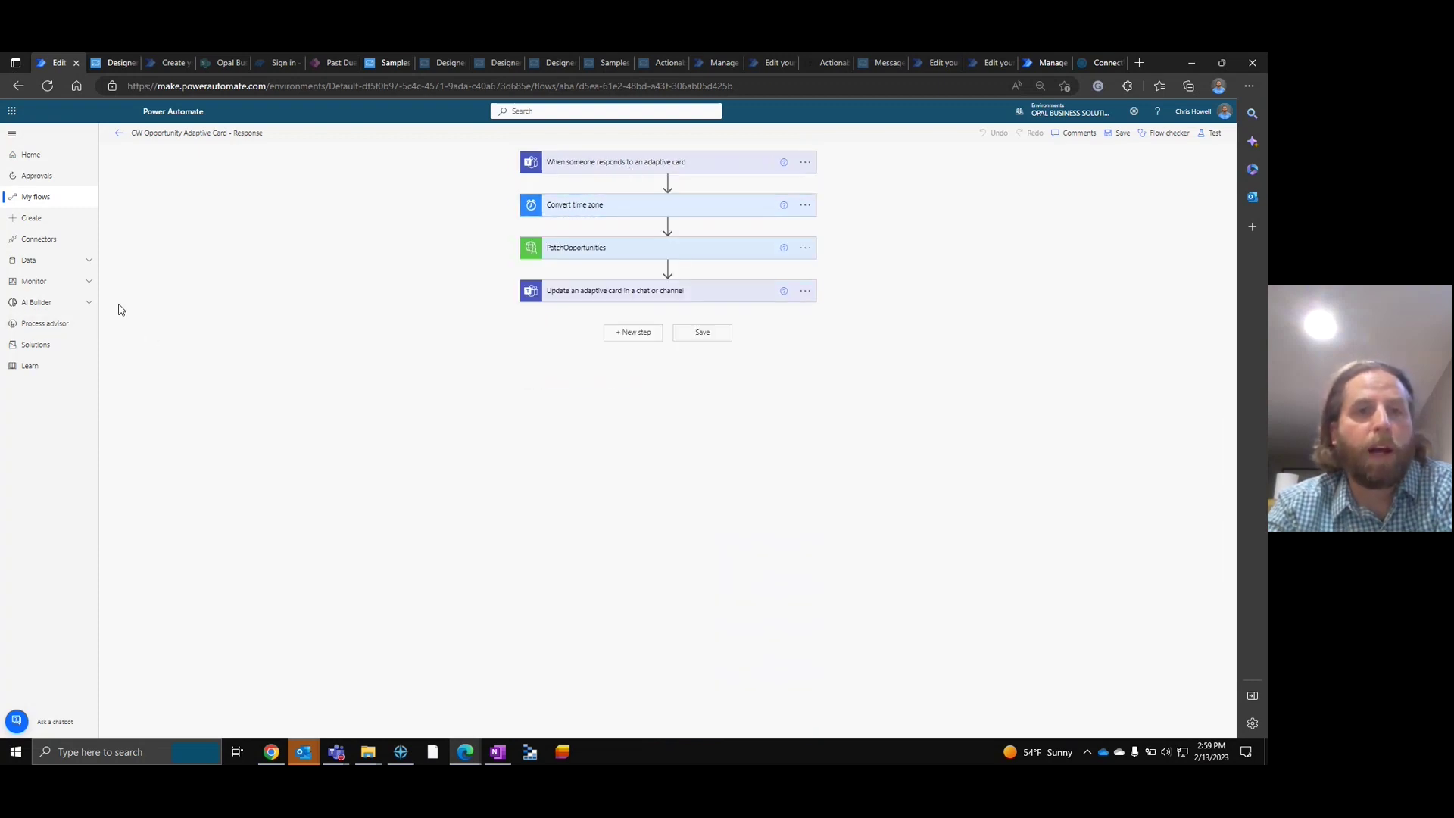
- Open the CW Opportunity Adaptive Card flow and expand Apply to each and Post adaptive card
click(36, 197)
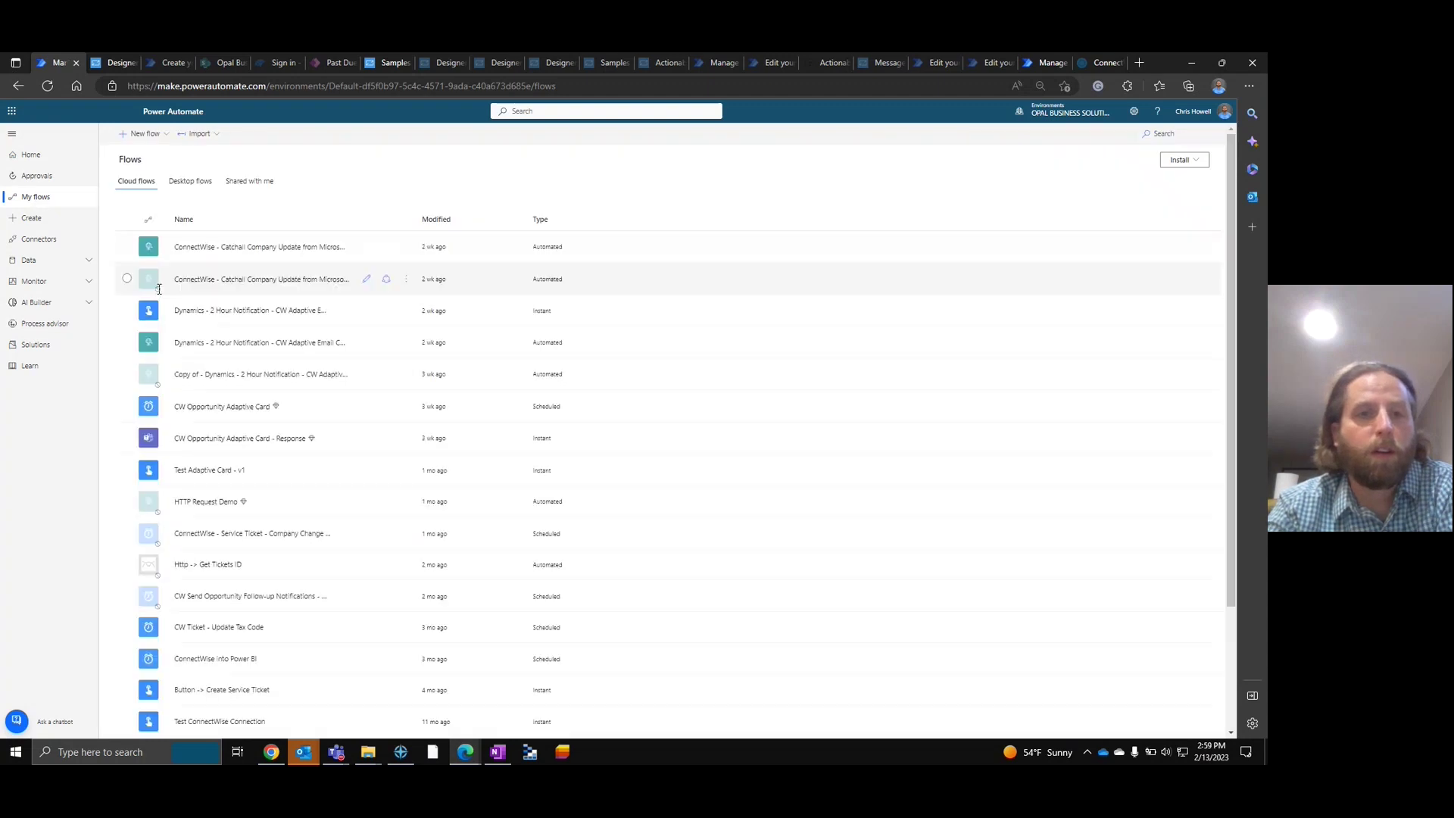
click(363, 430)
click(367, 428)
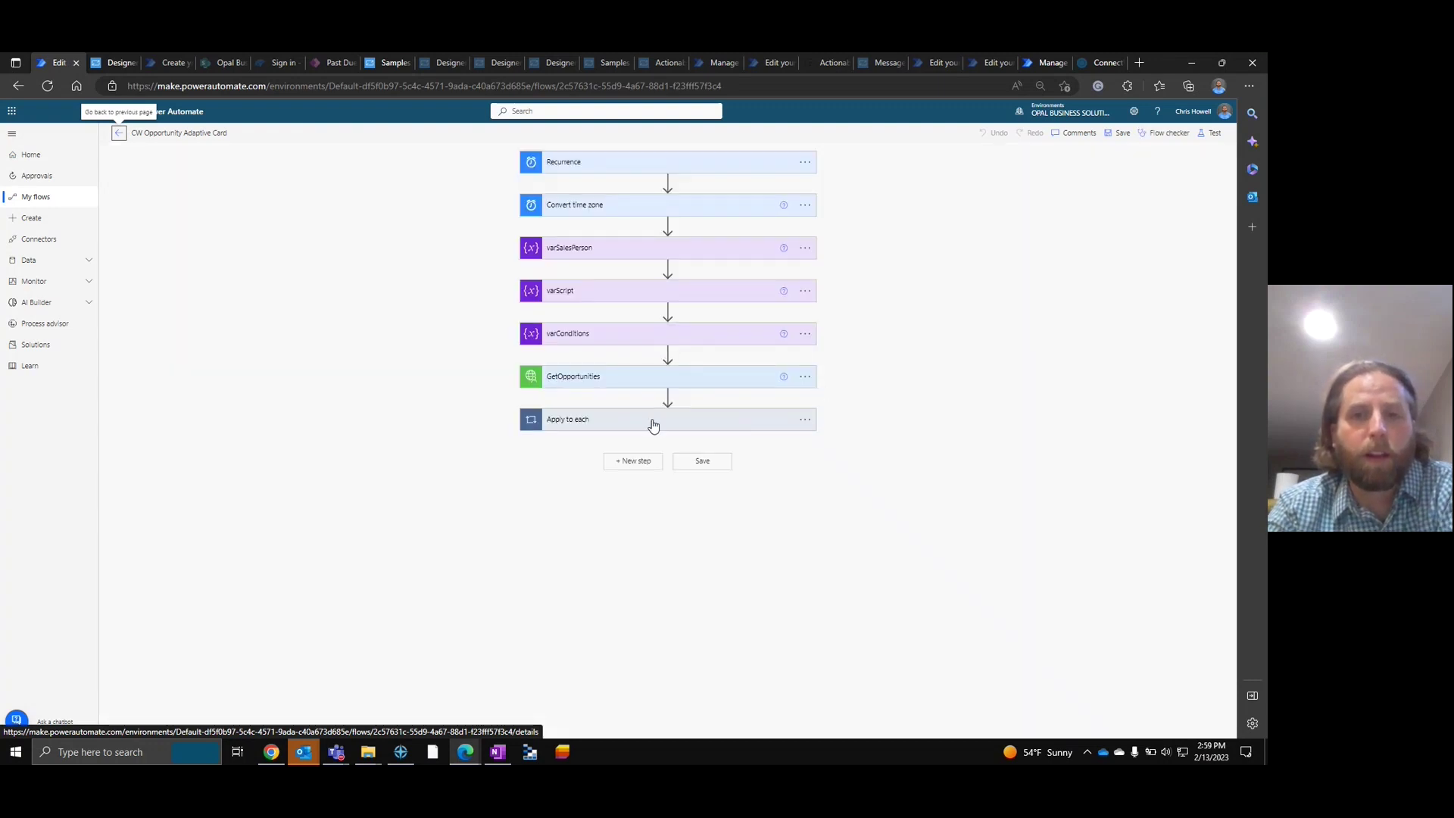
click(685, 424)
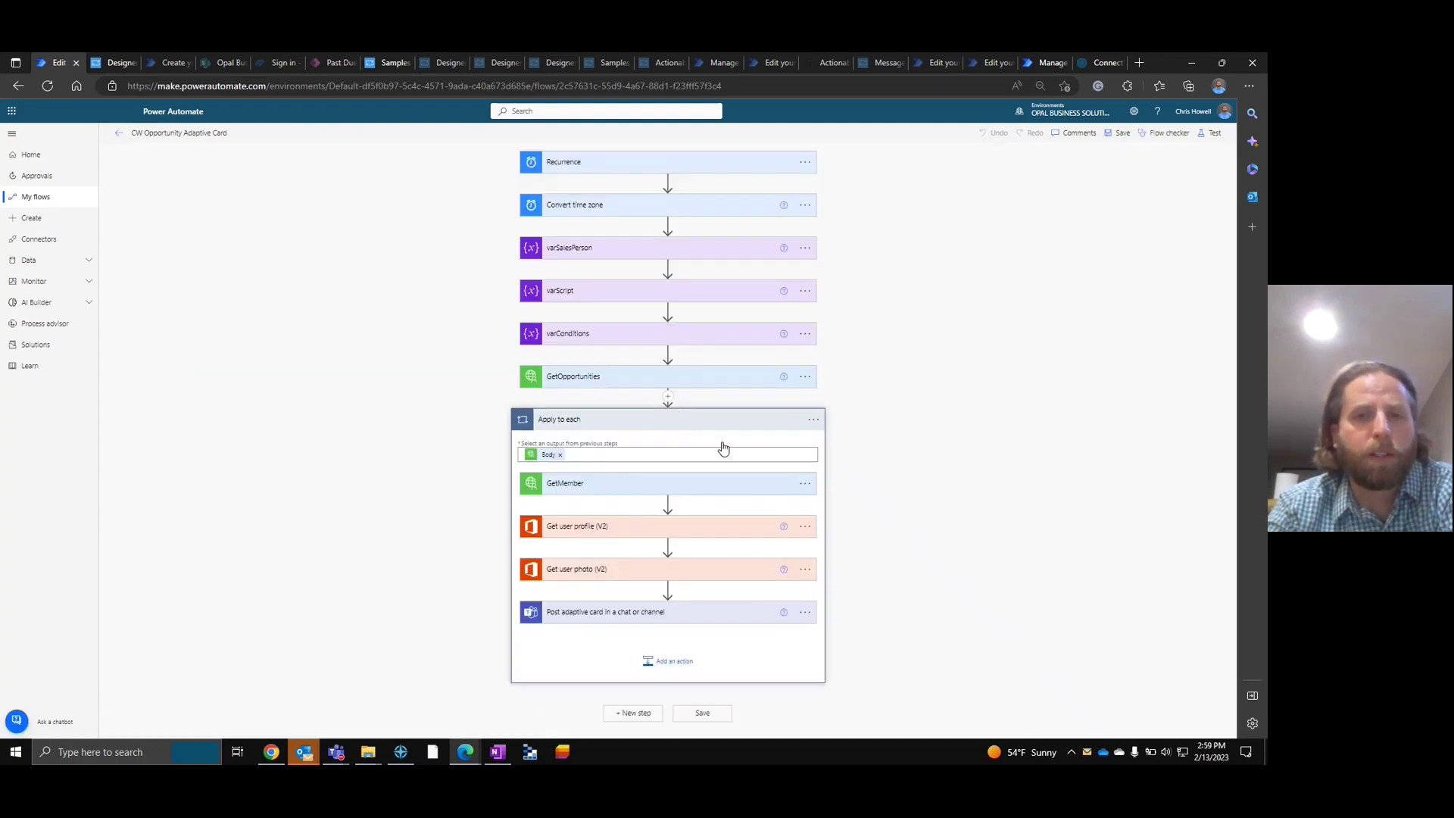
click(686, 613)
scroll(855, 589, down, 15)
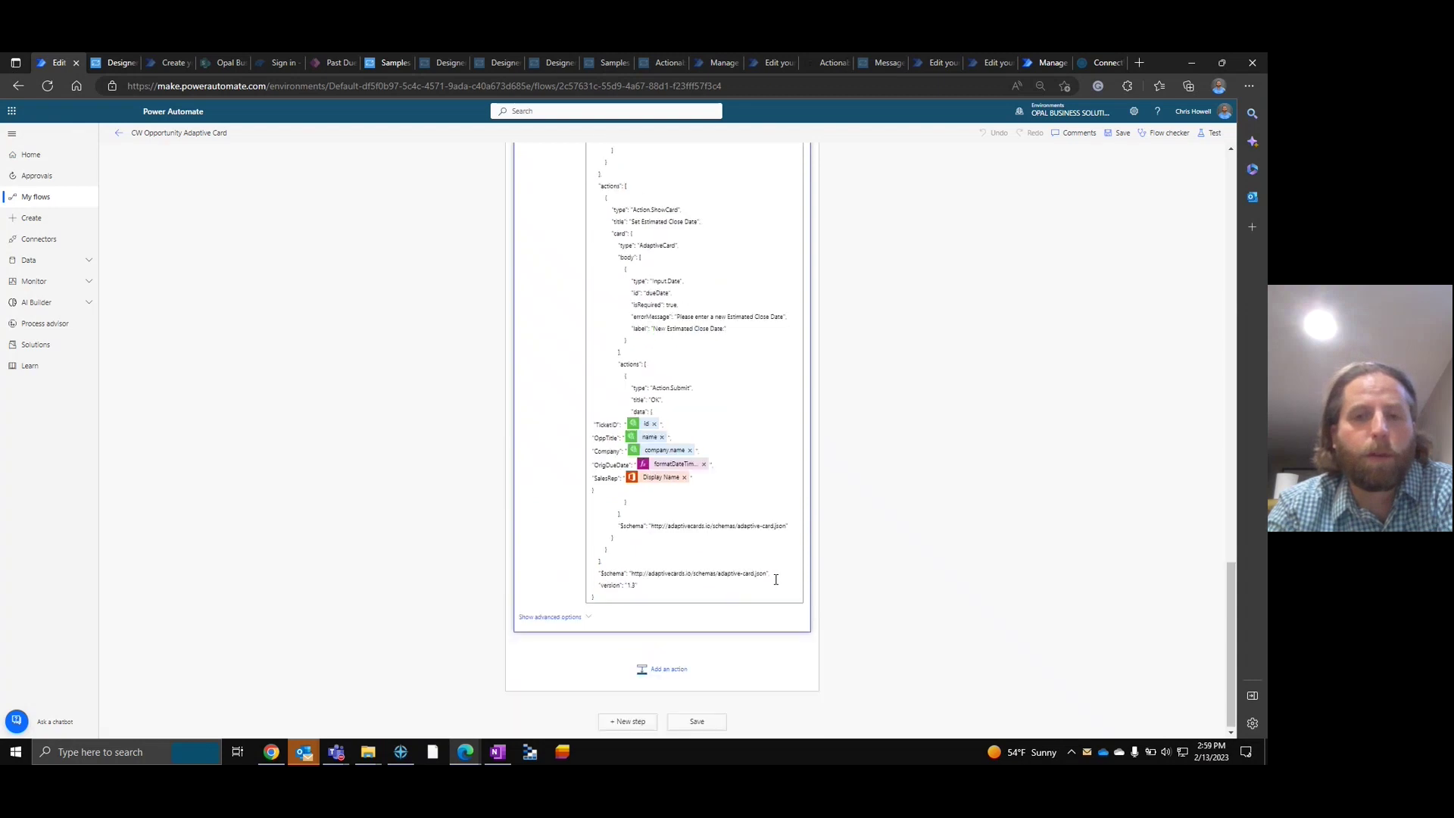
- Select the submit data fields (TicketID, OppTitle, Company, OrigDueDate, SalesRep), collapse both steps, and return to My flows
drag(627, 410, 710, 480)
click(634, 404)
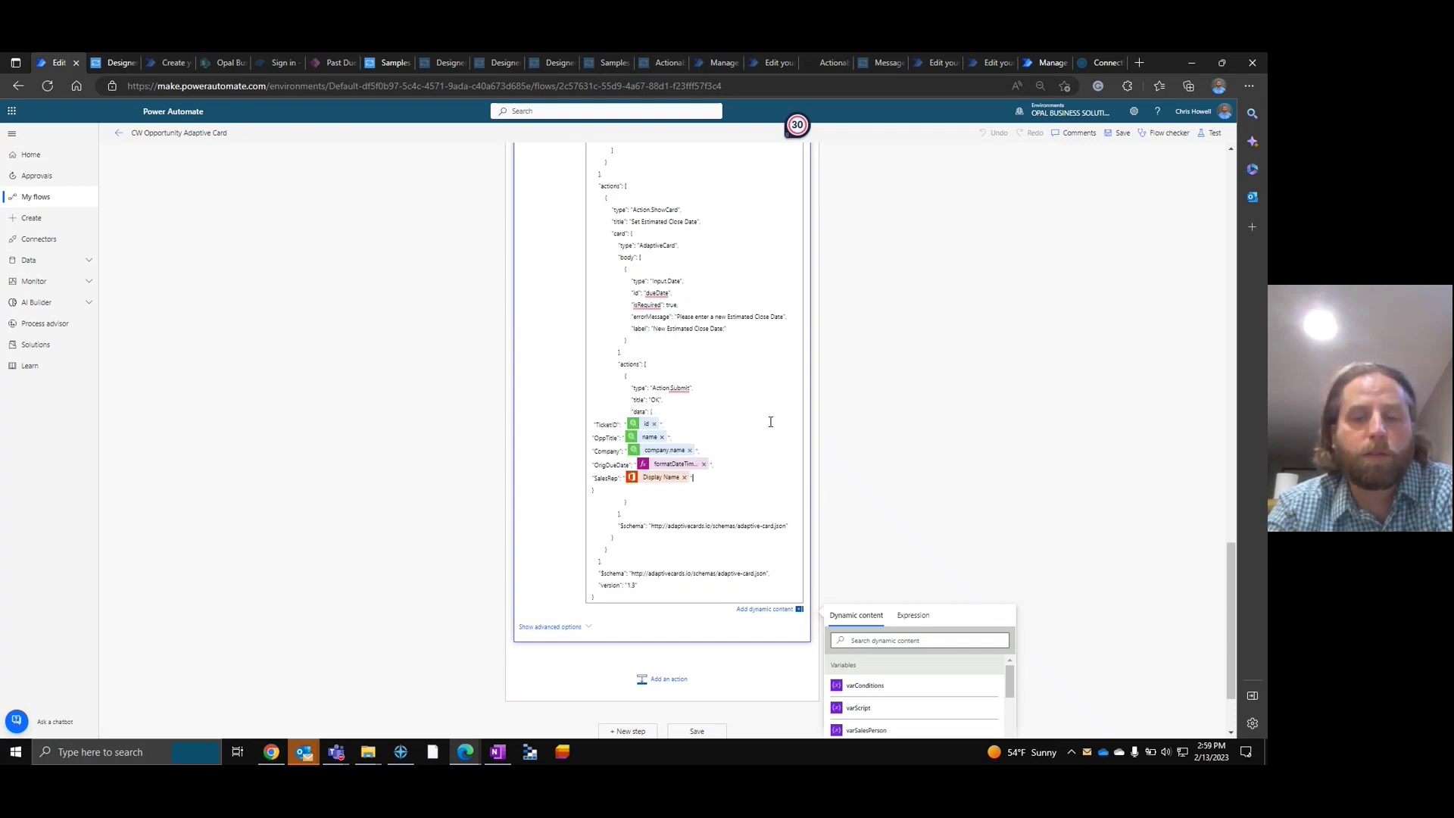
scroll(780, 438, up, 20)
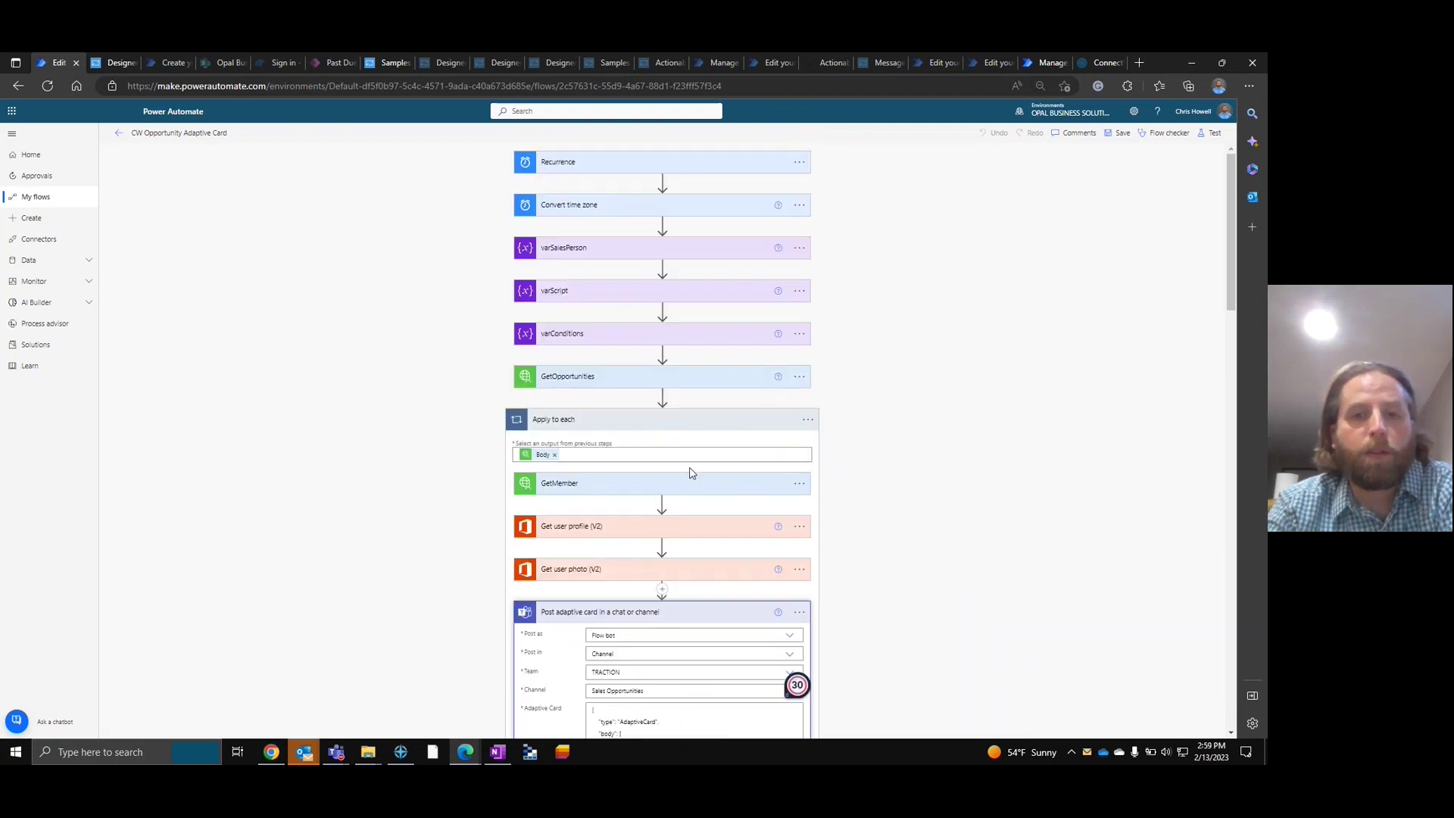
click(686, 612)
click(697, 419)
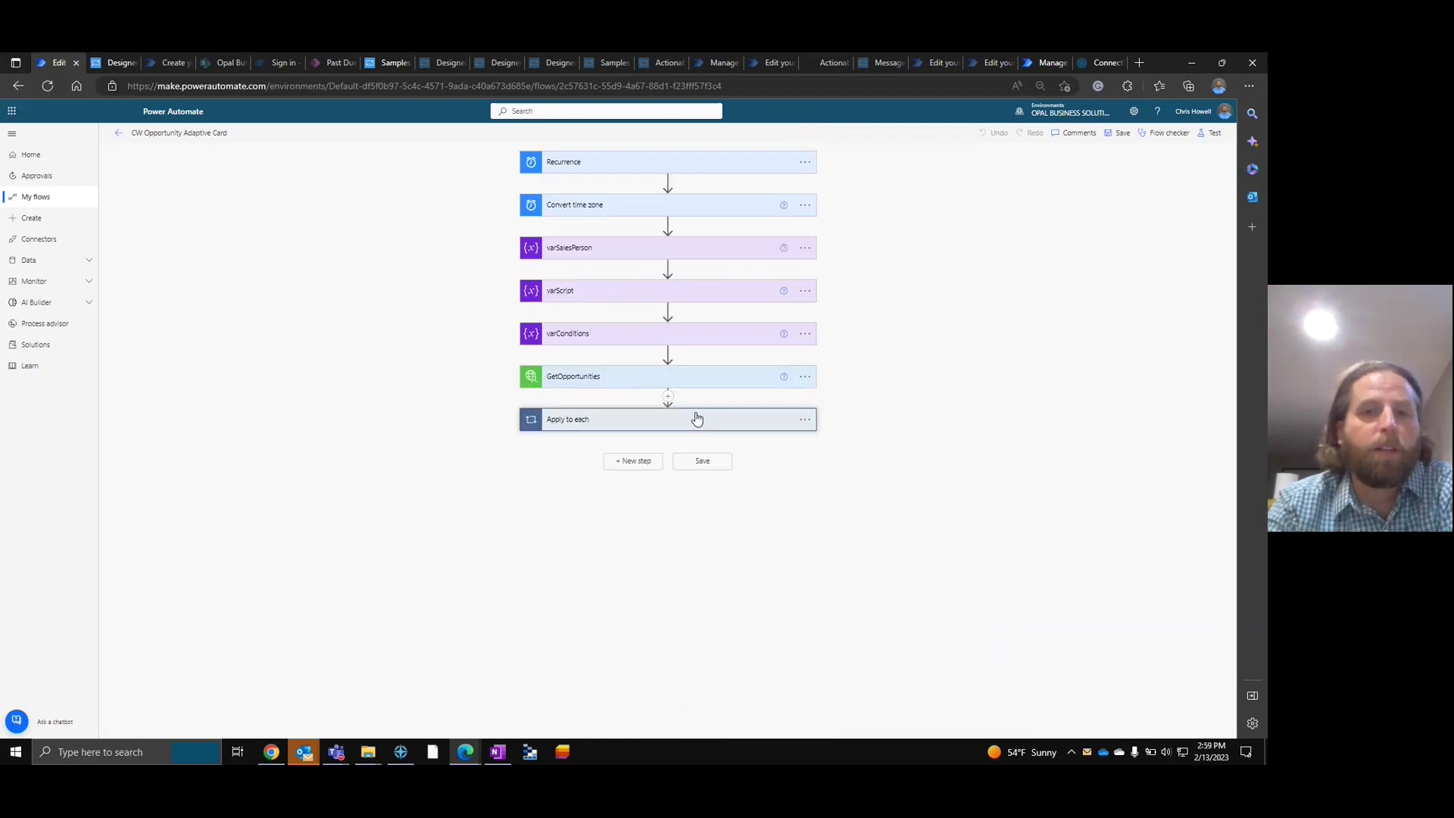
click(44, 197)
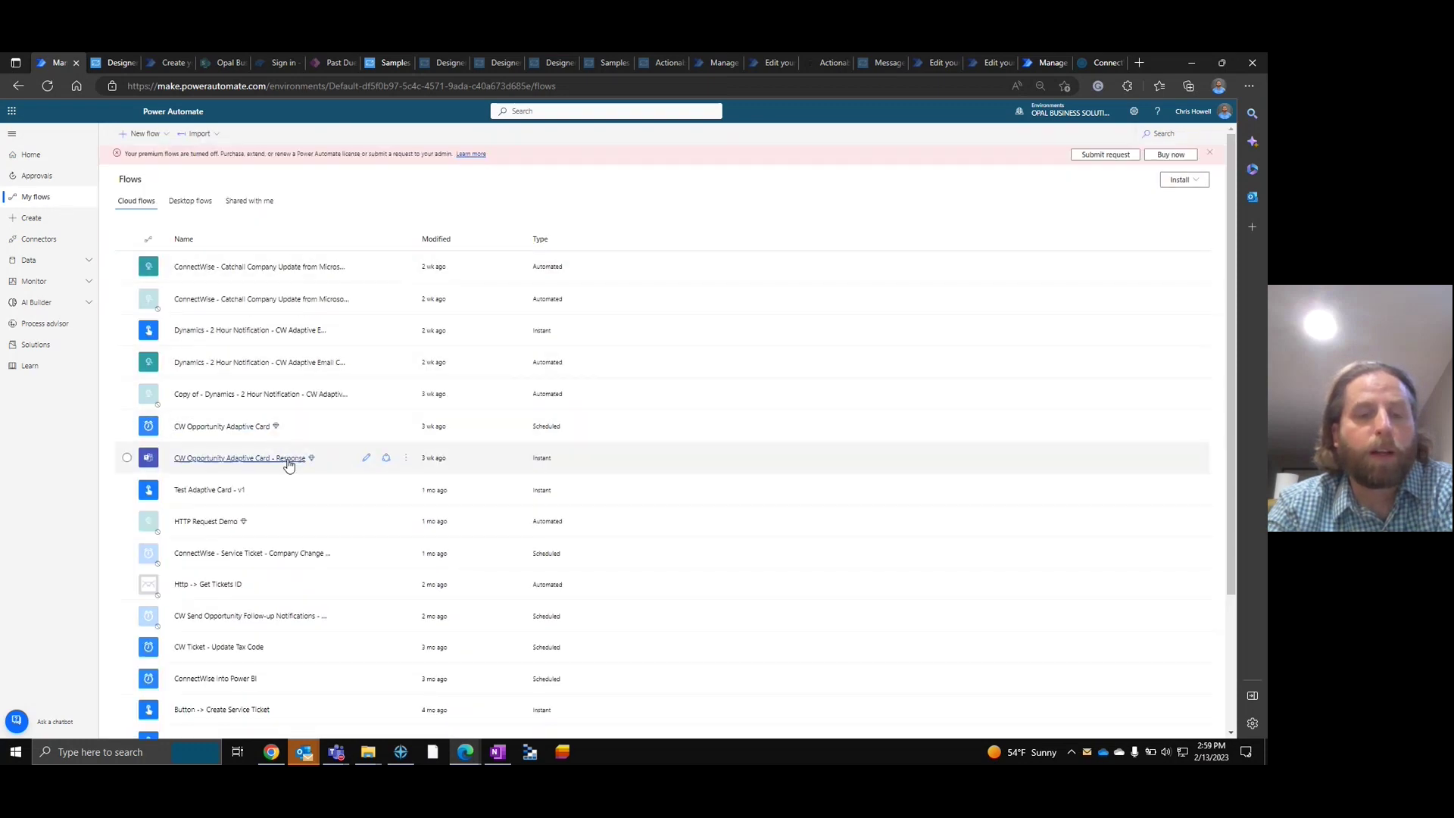
- Load the CW Opportunity Adaptive Card - Response flow in the designer from its row's Edit pencil
click(366, 458)
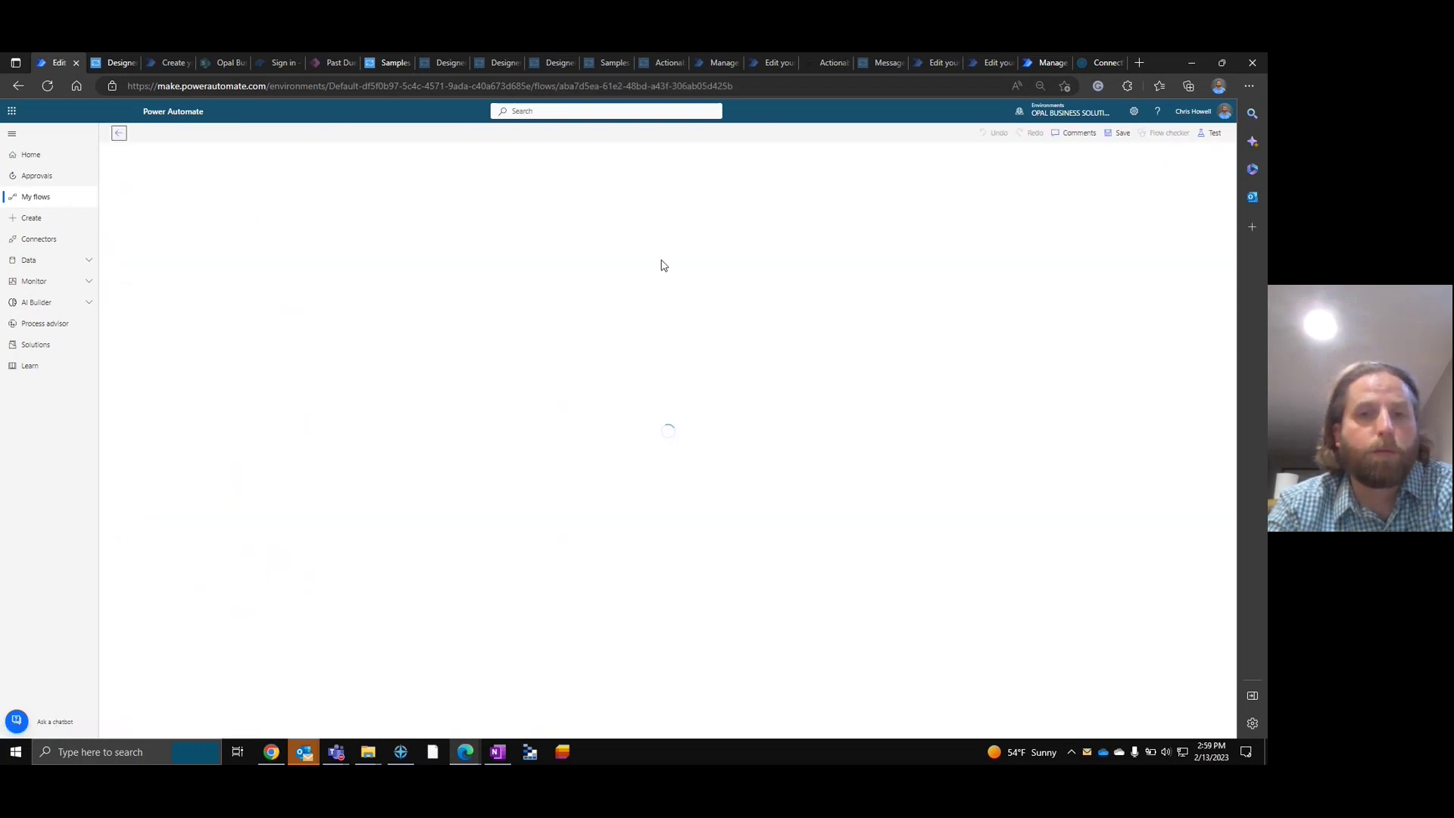